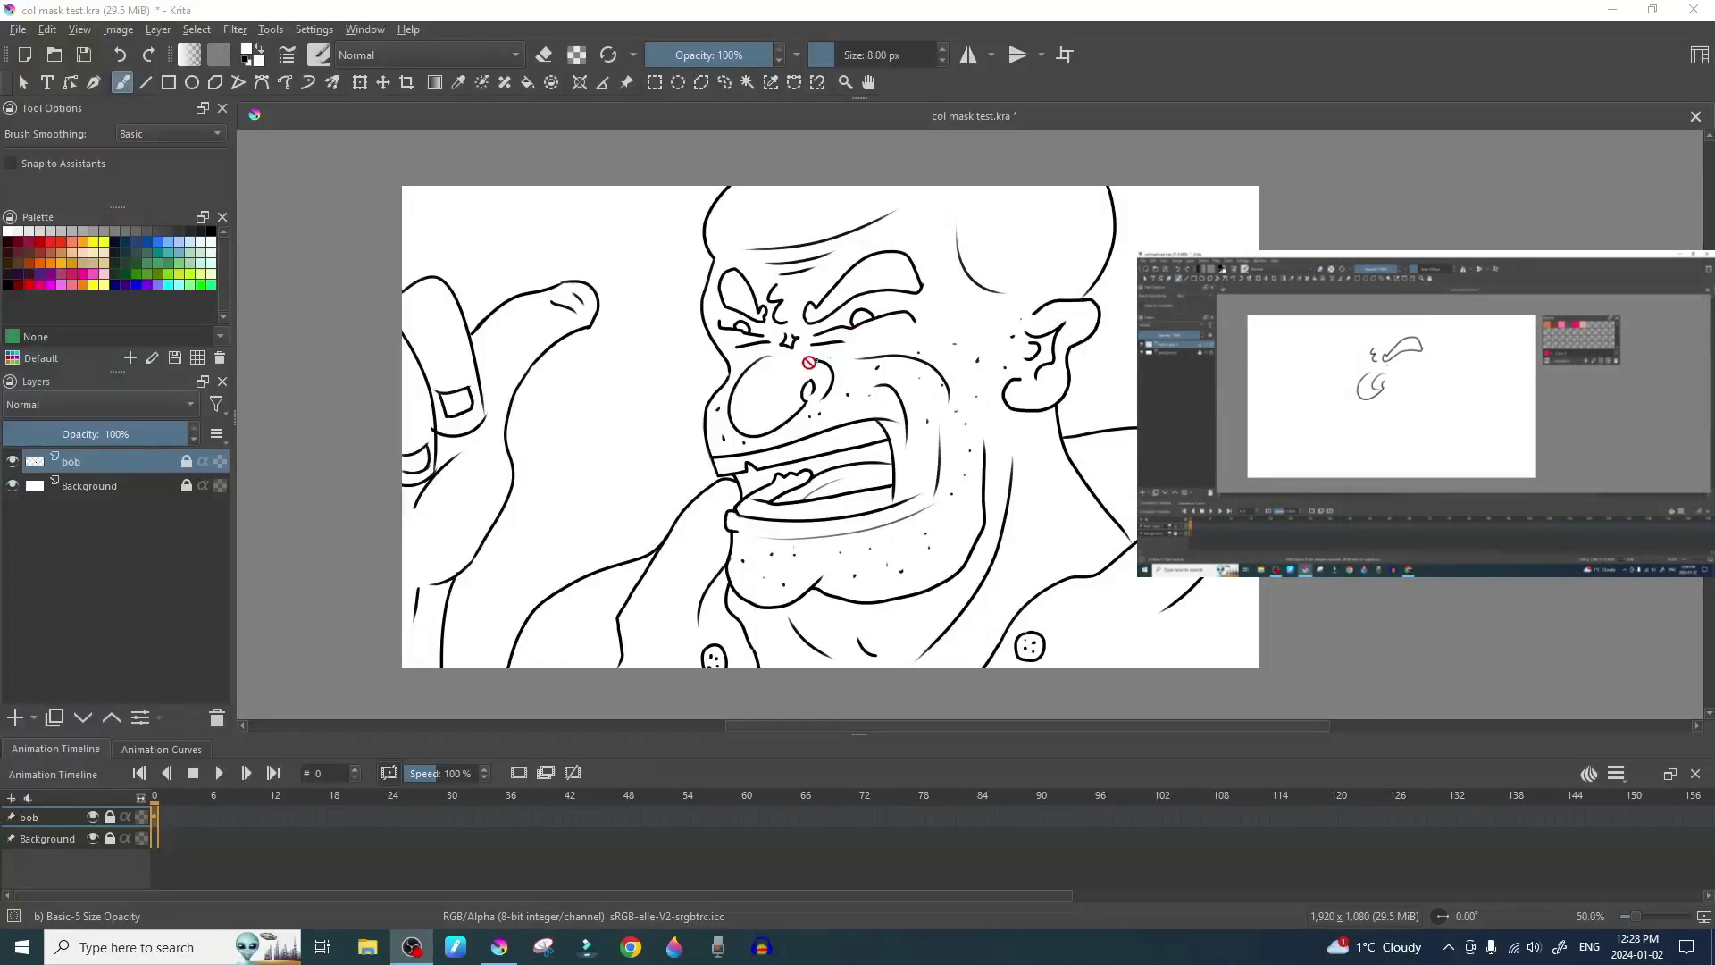
Set the painting colour to black in the pop-up palette, leaving the bob drawing untouched.
scroll(787, 364, "down", 1)
scroll(786, 365, "up", 1)
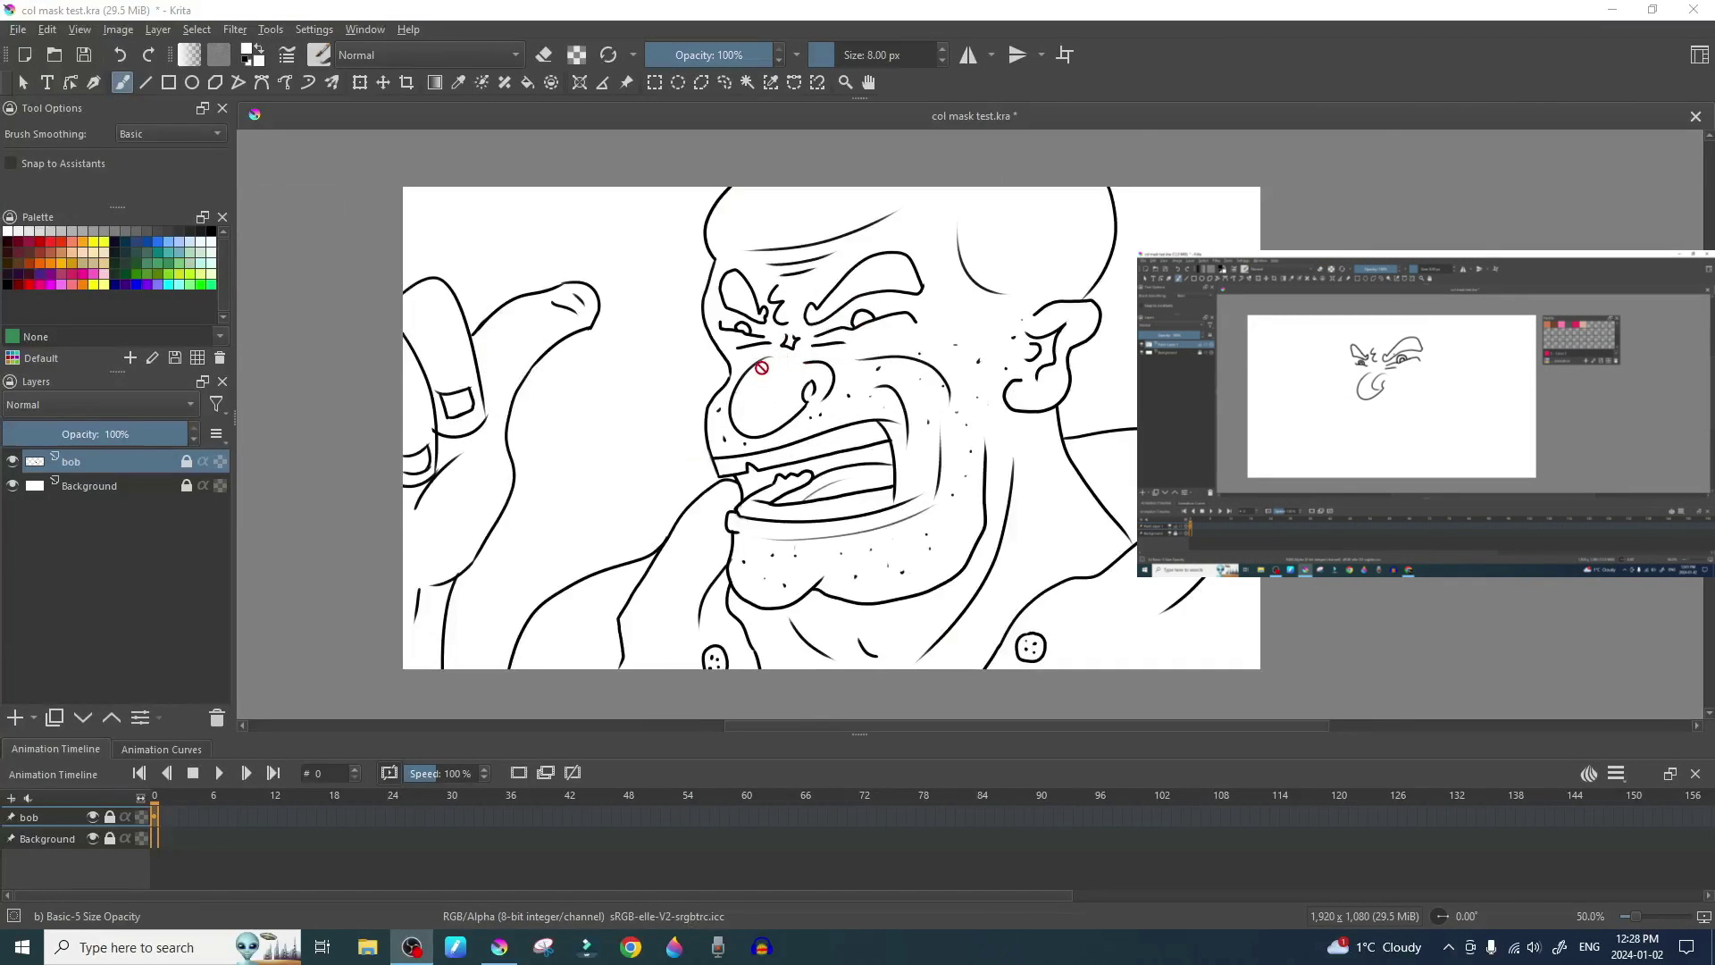
right_click(795, 590)
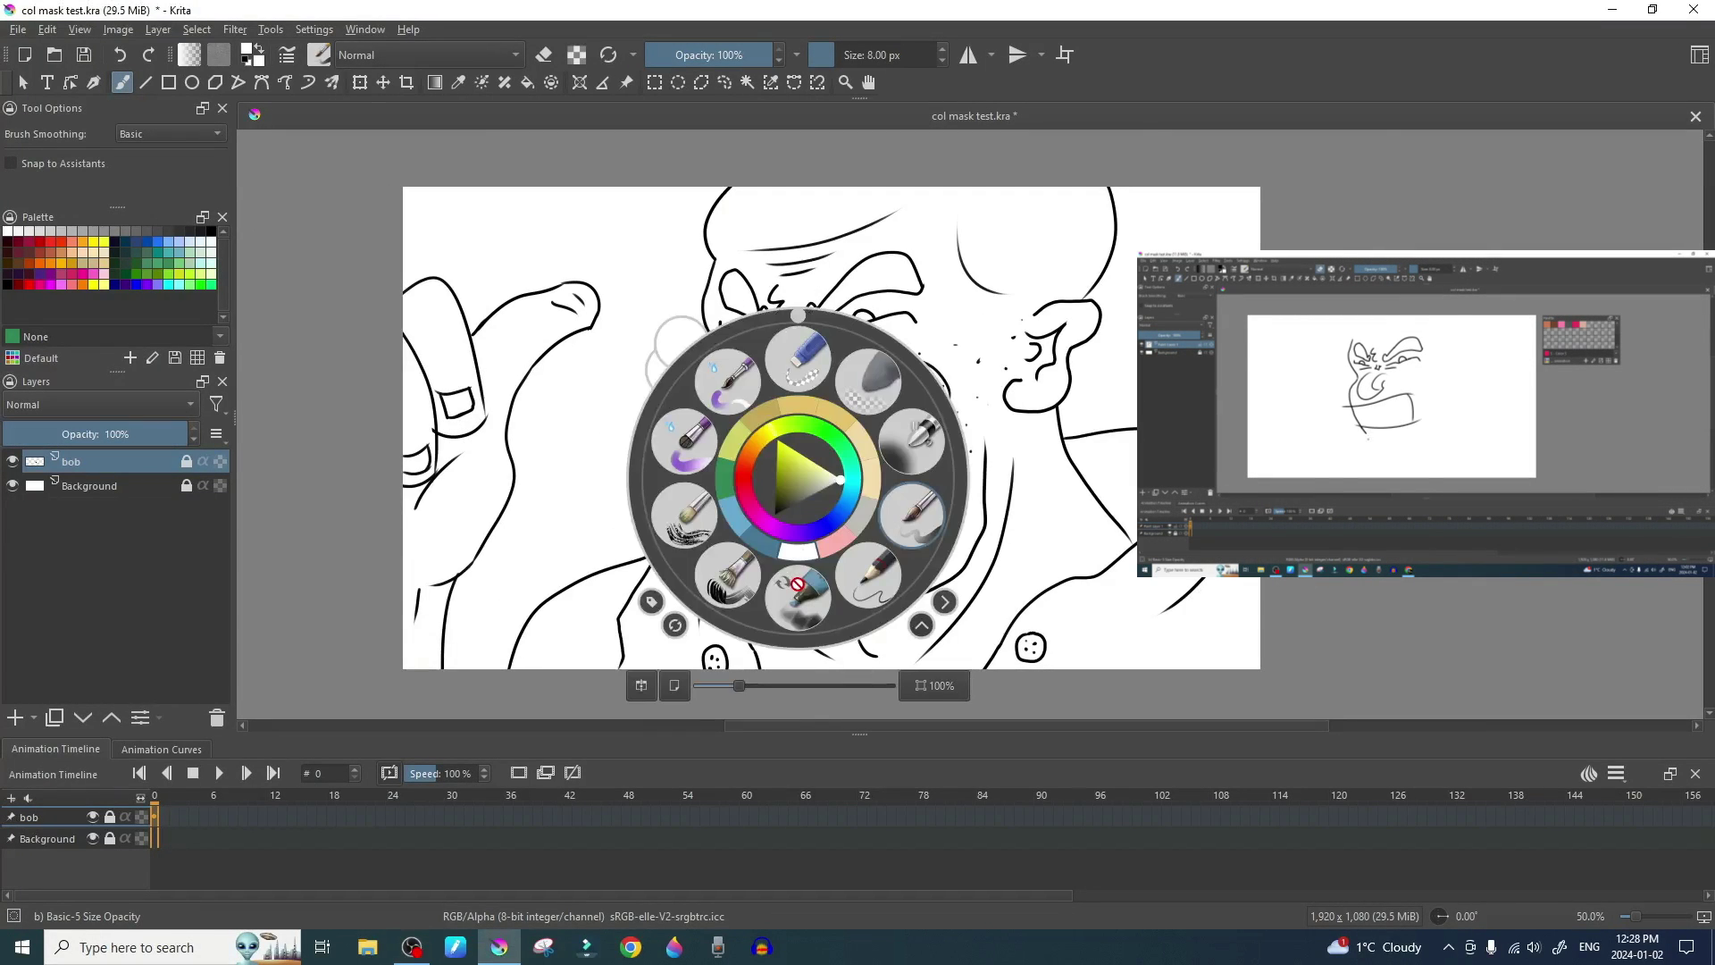
left_click_drag(820, 484, 758, 552)
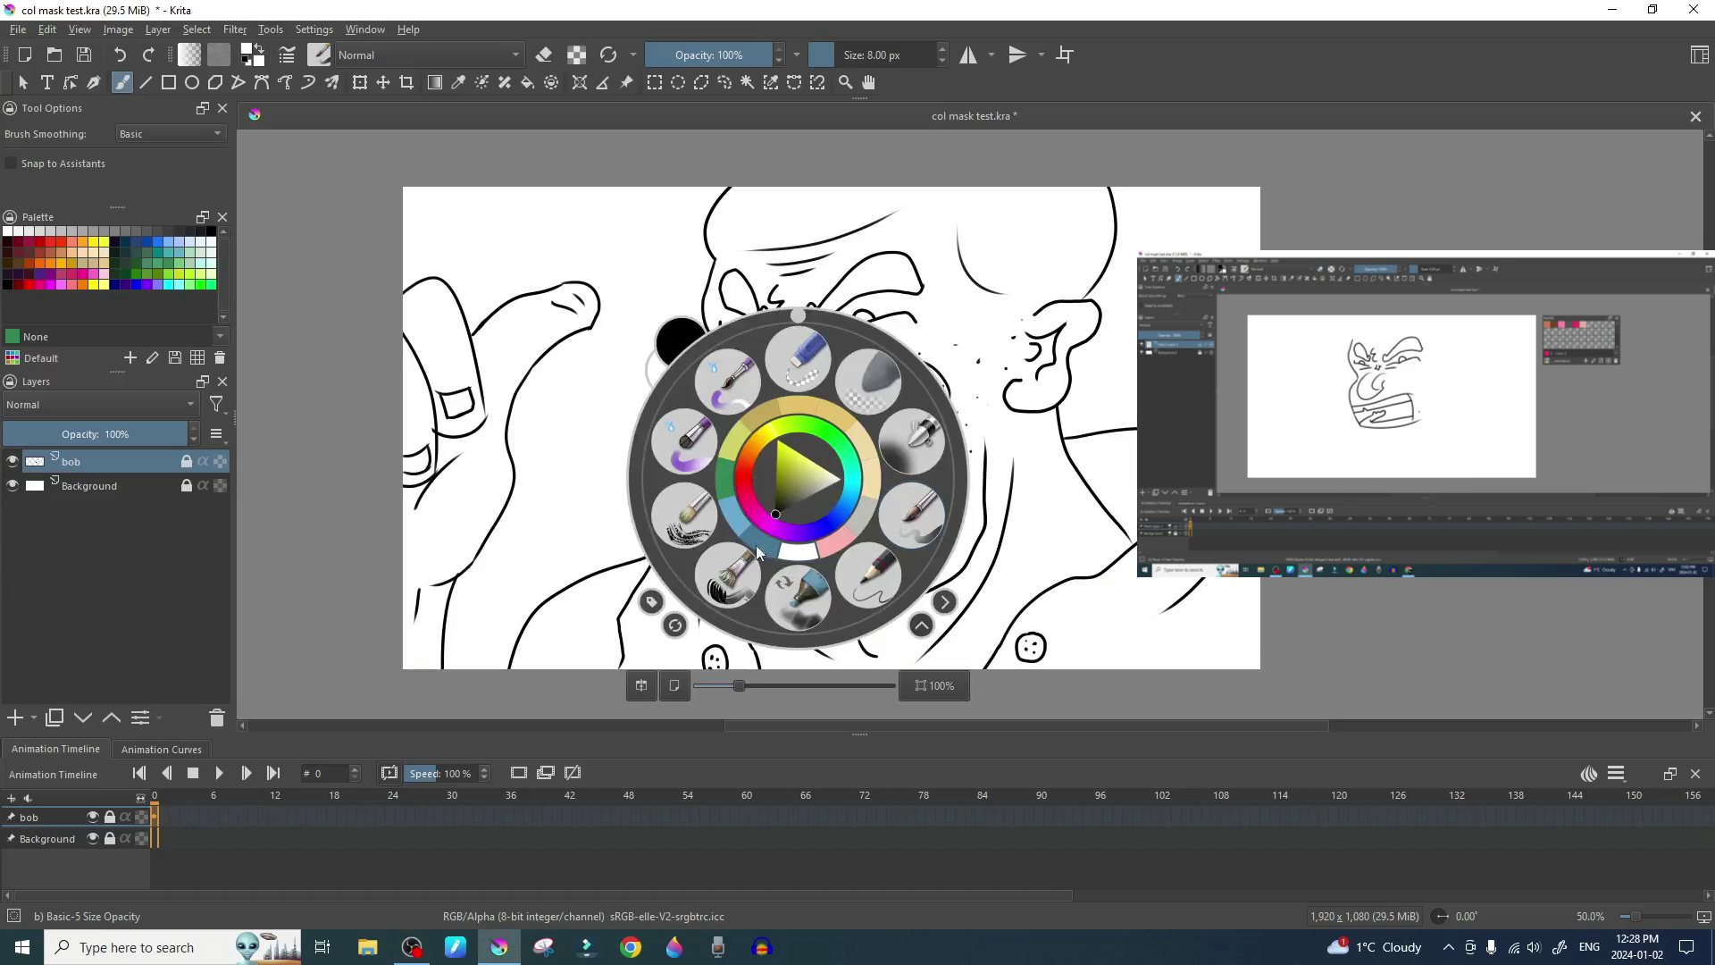
right_click(897, 513)
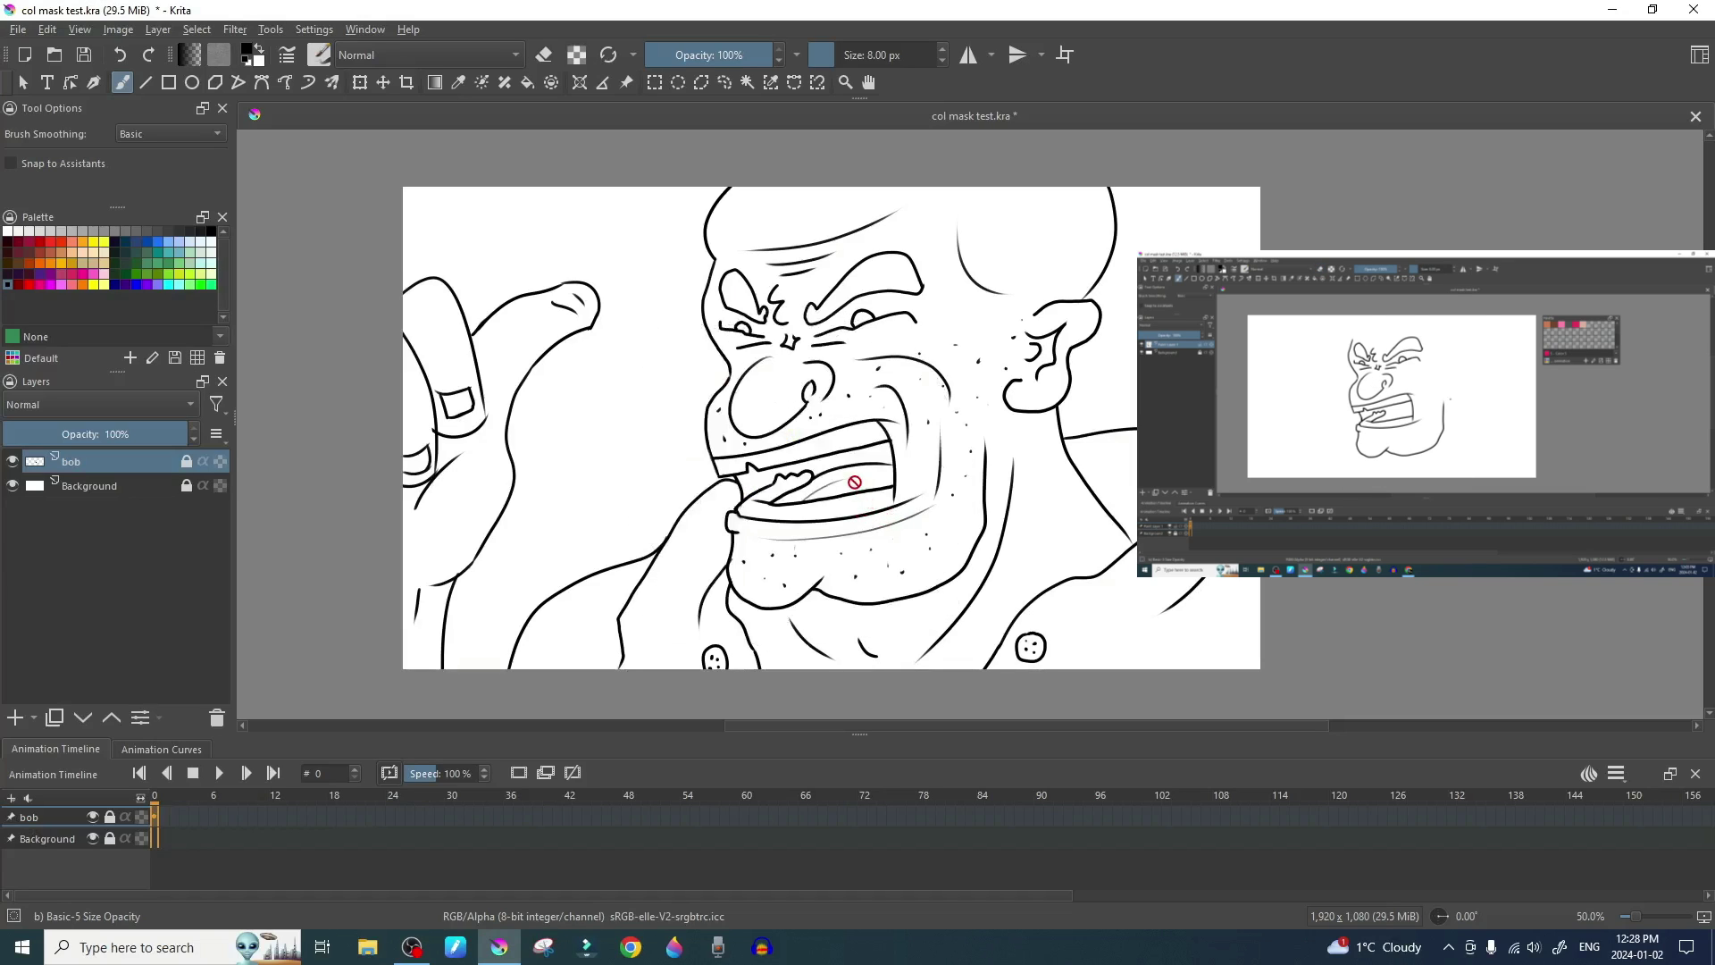
right_click(865, 464)
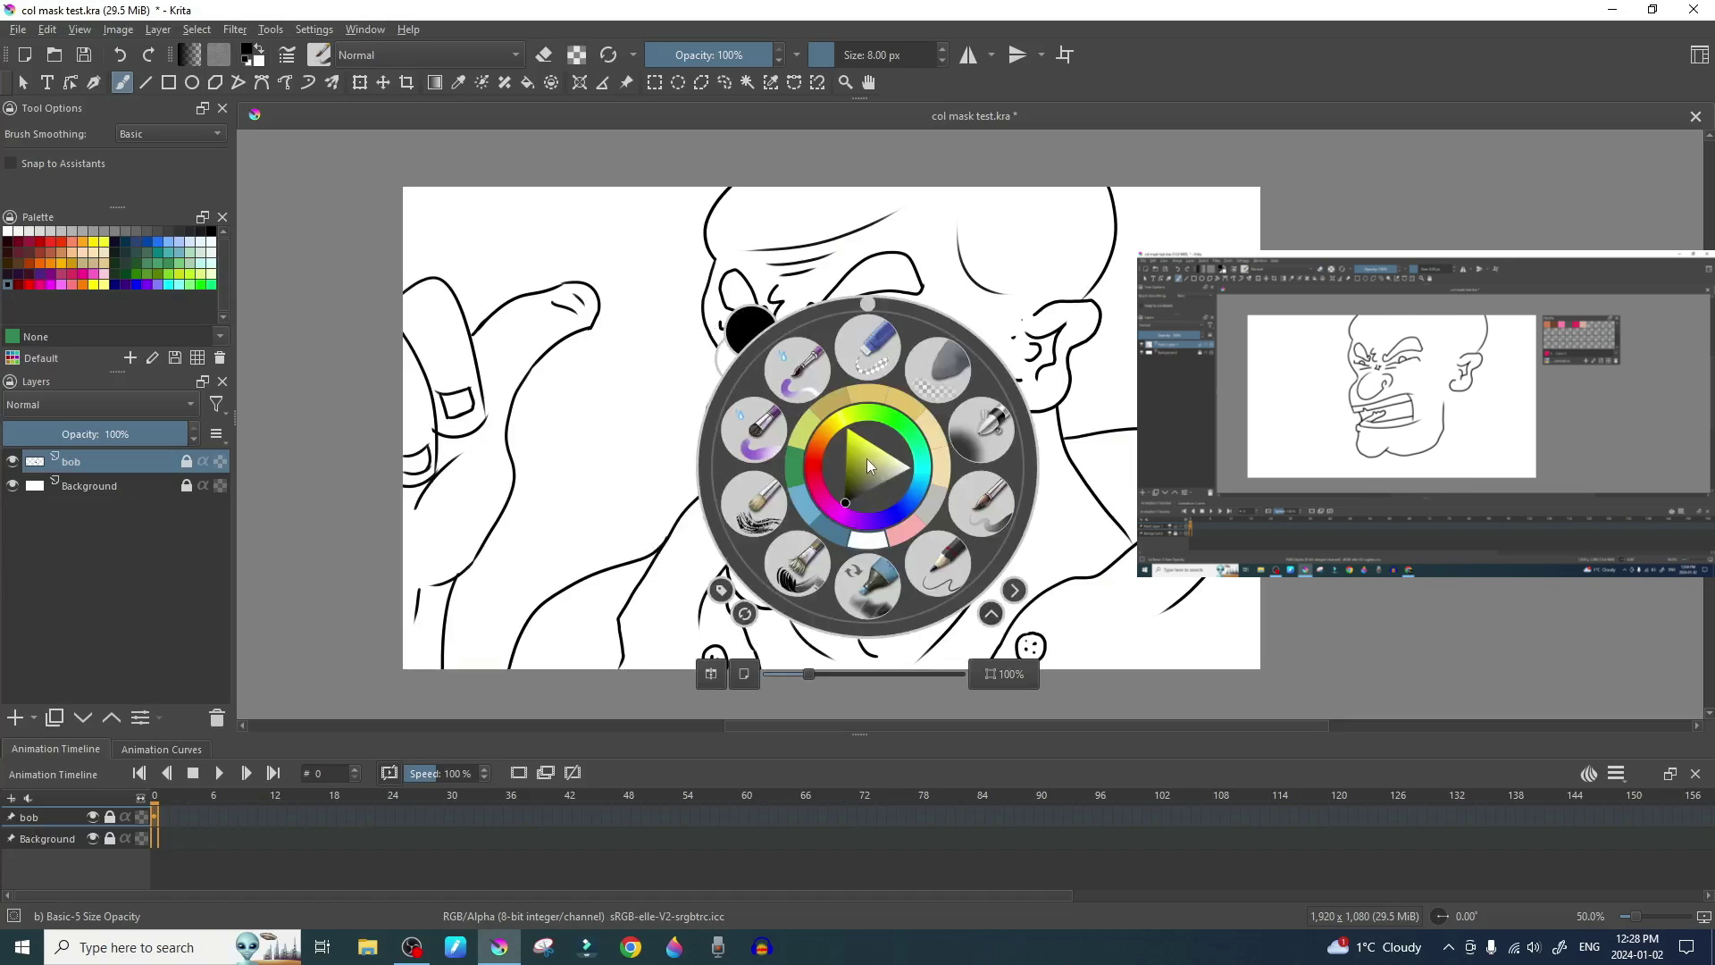
left_click(974, 508)
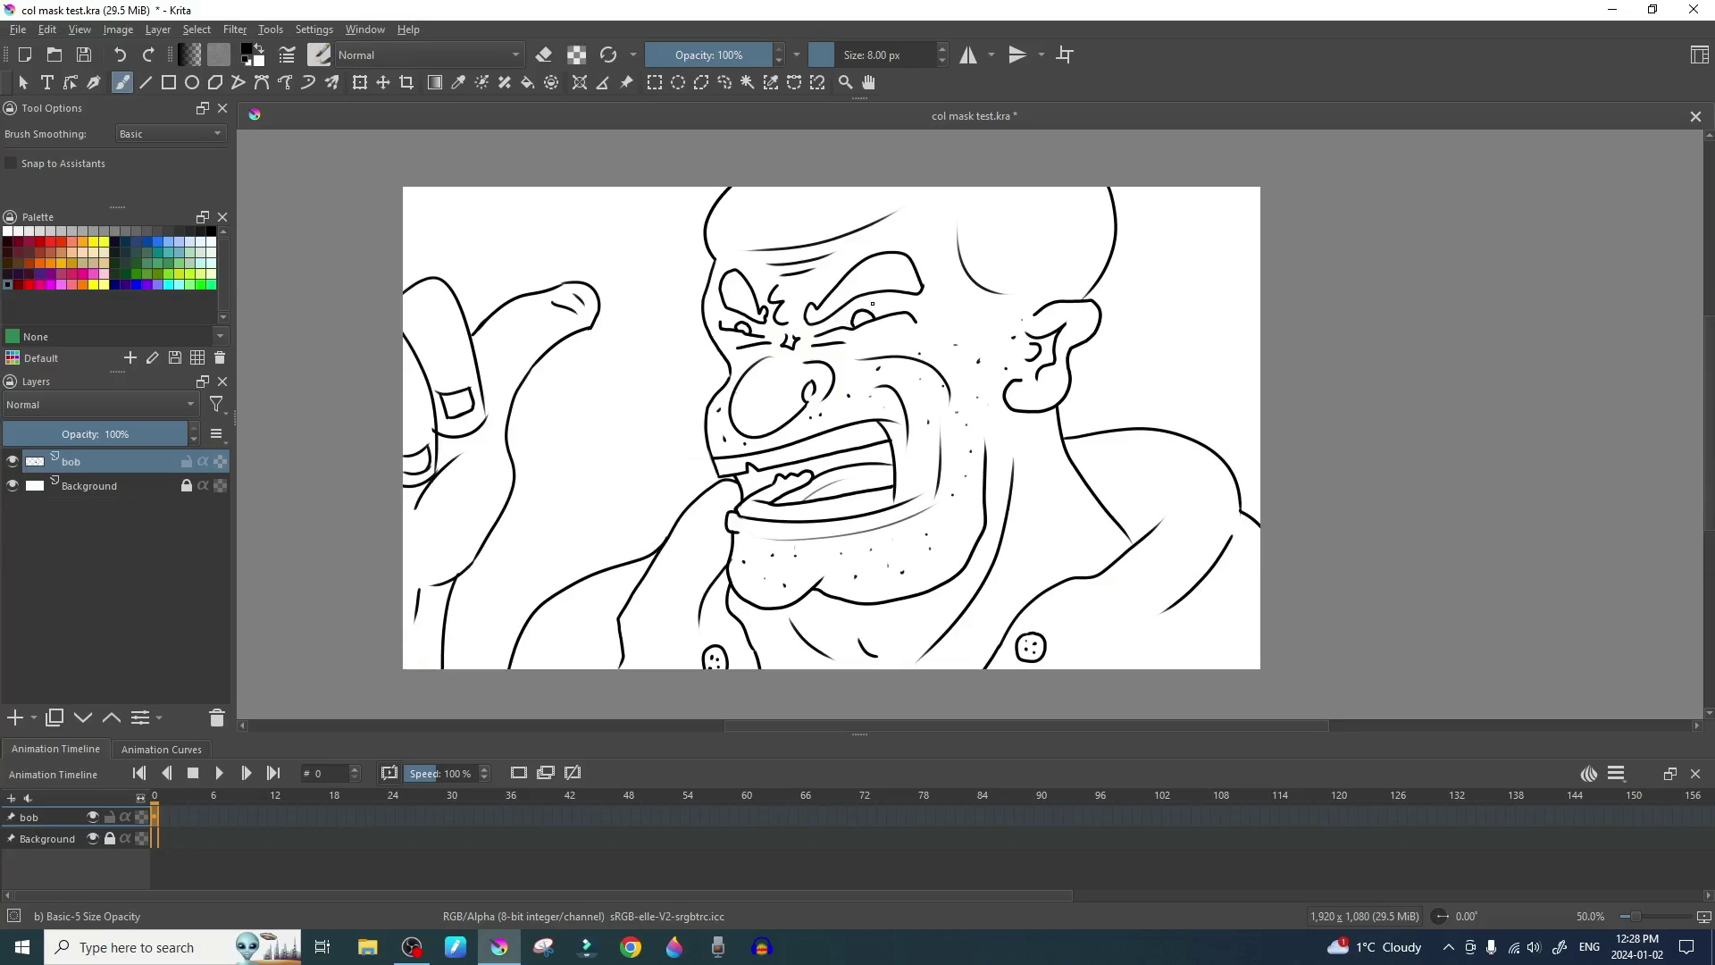
scroll(872, 304, "up", 6)
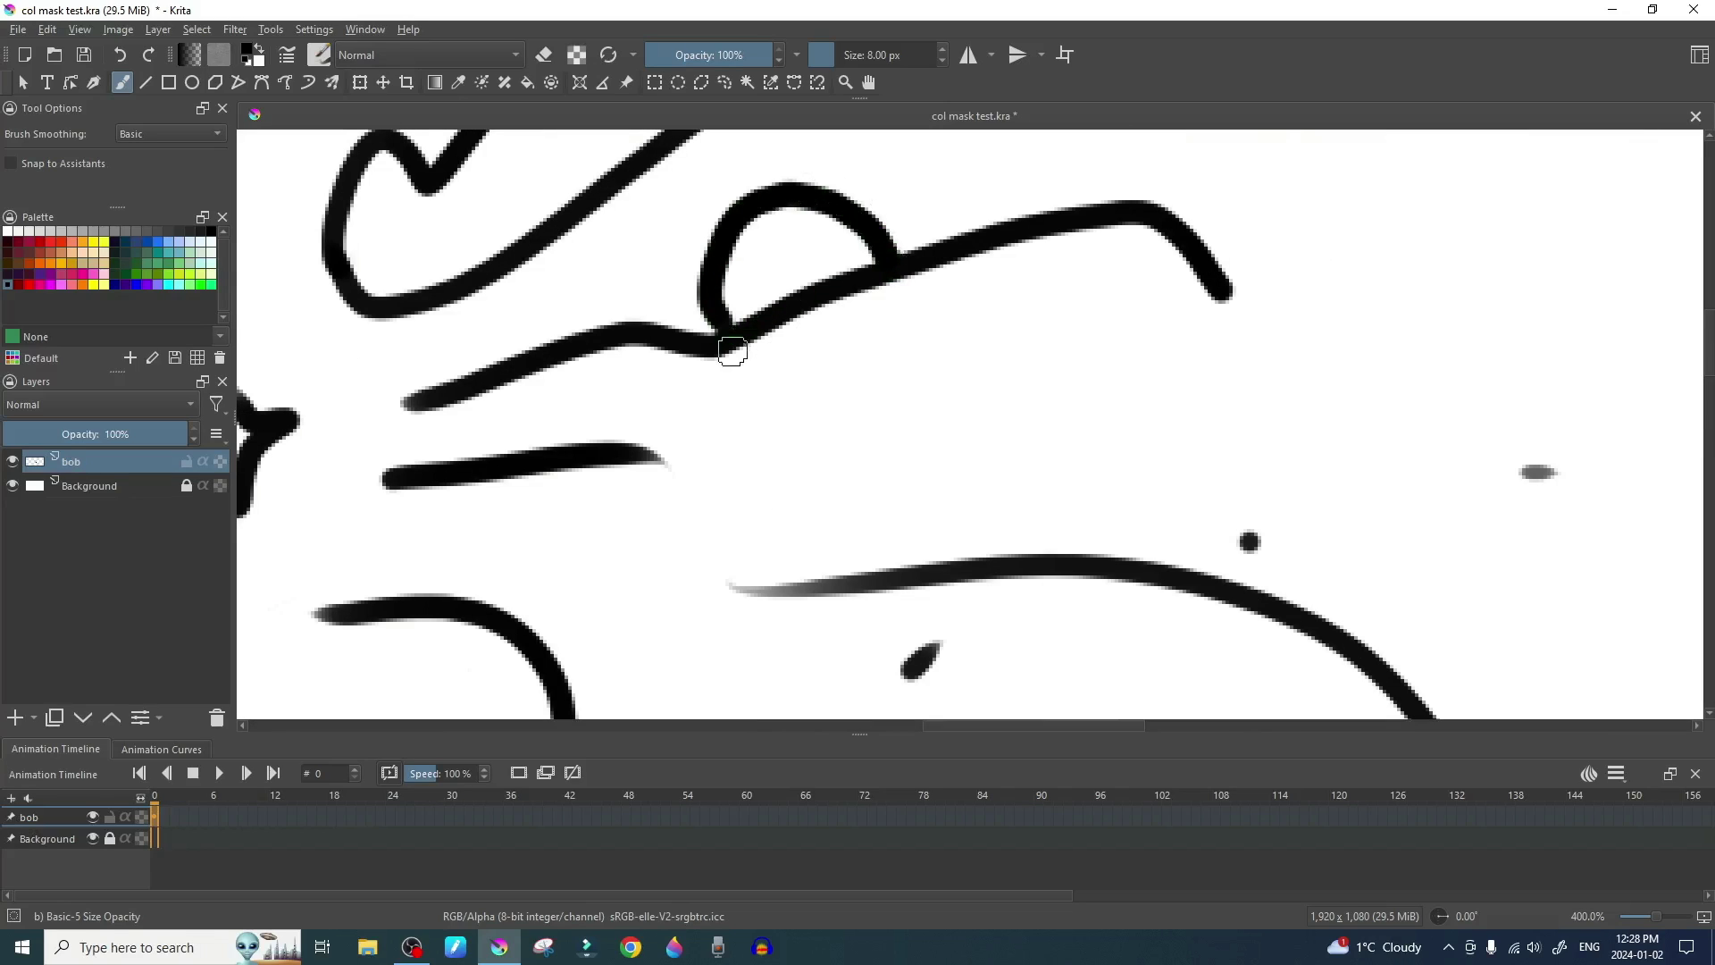
scroll(880, 258, "down", 7)
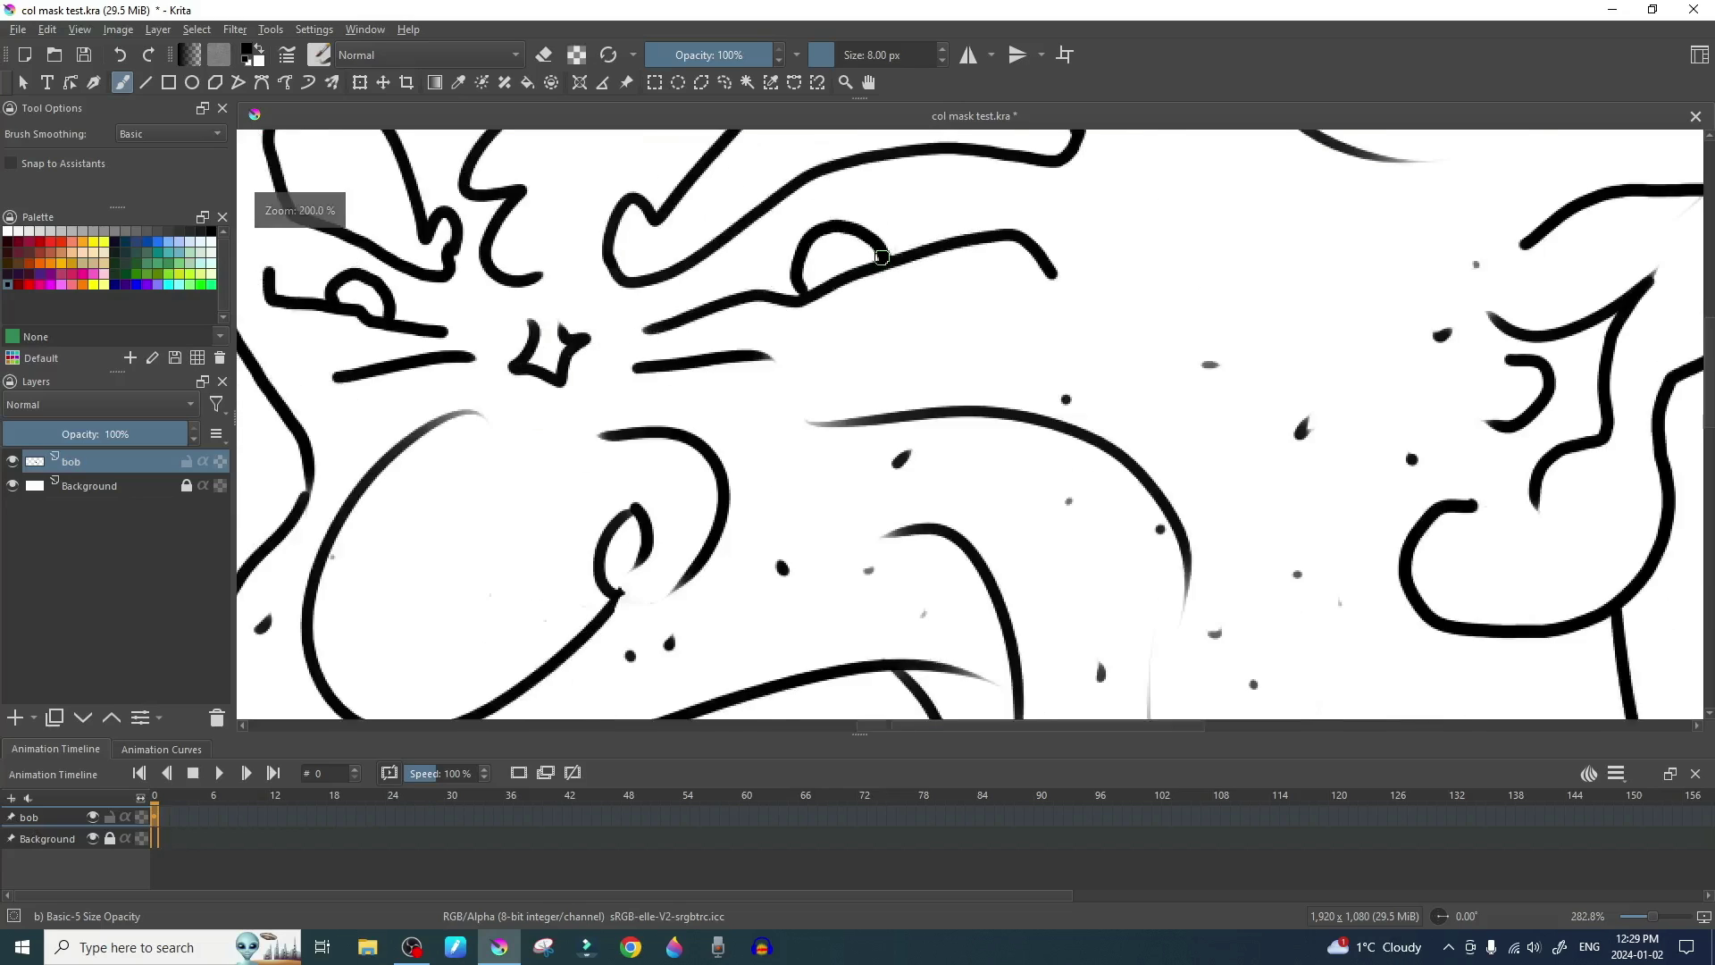
scroll(881, 257, "up", 2)
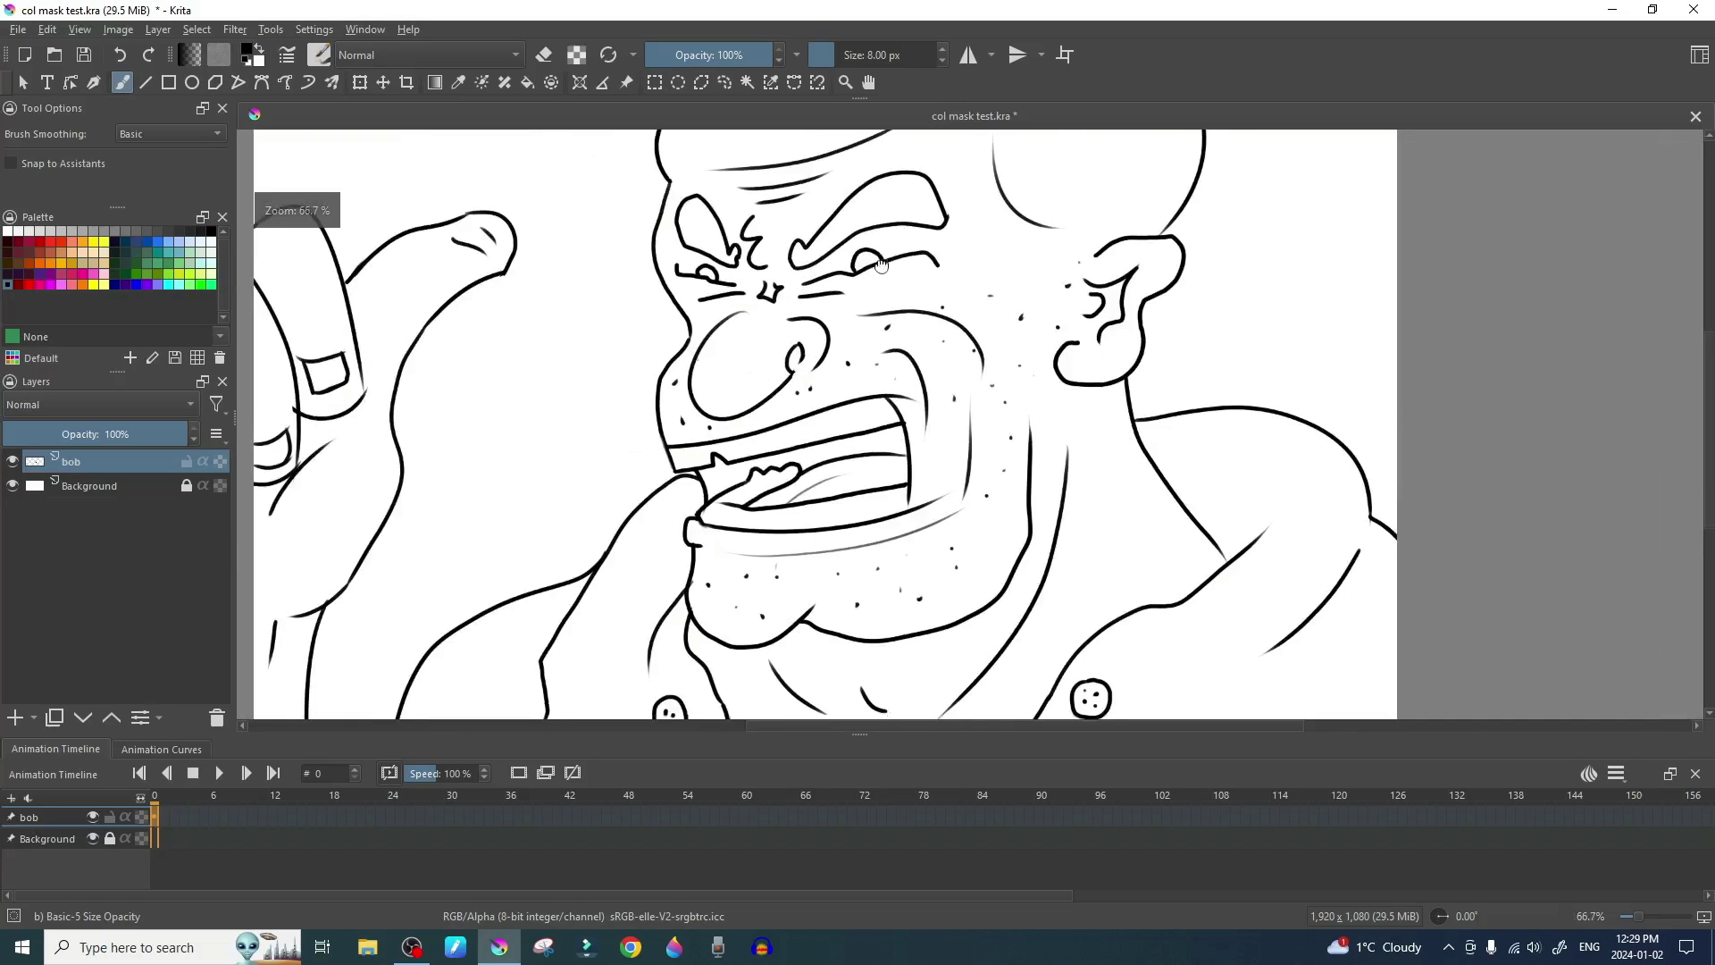
scroll(858, 250, "down", 2)
scroll(843, 242, "up", 1)
scroll(843, 242, "down", 1)
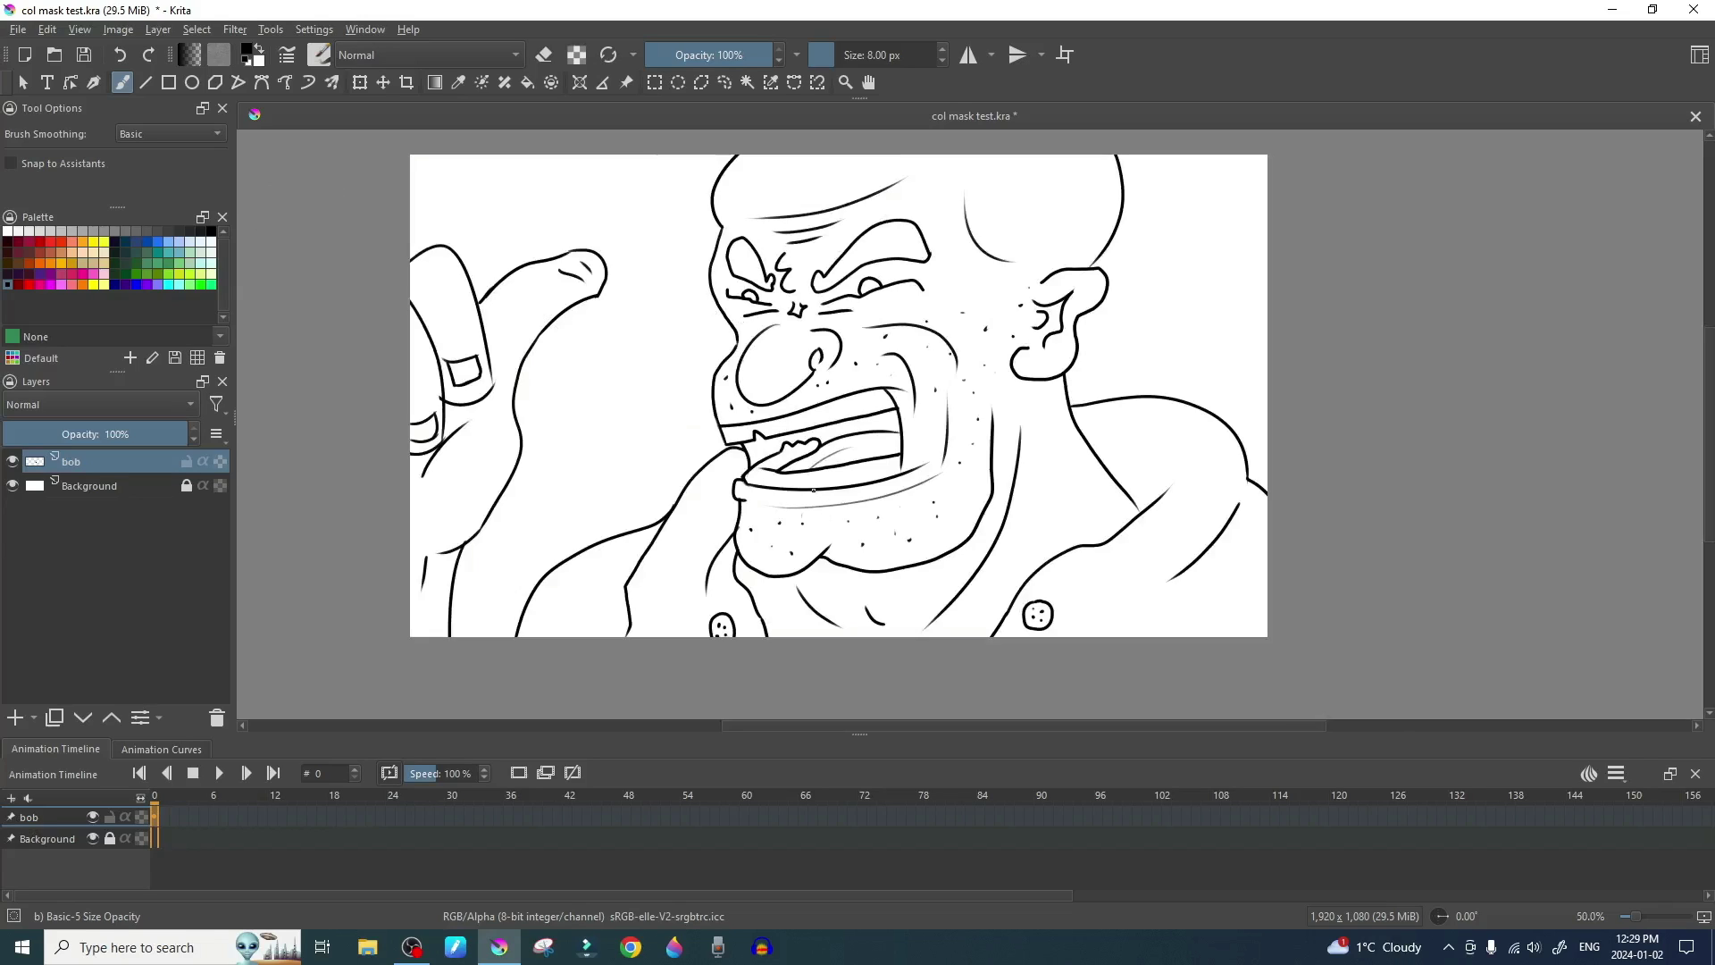
Draw a small sweat-drop loop left of the mouth, then undo the bad stroke.
left_click_drag(811, 467, 797, 513)
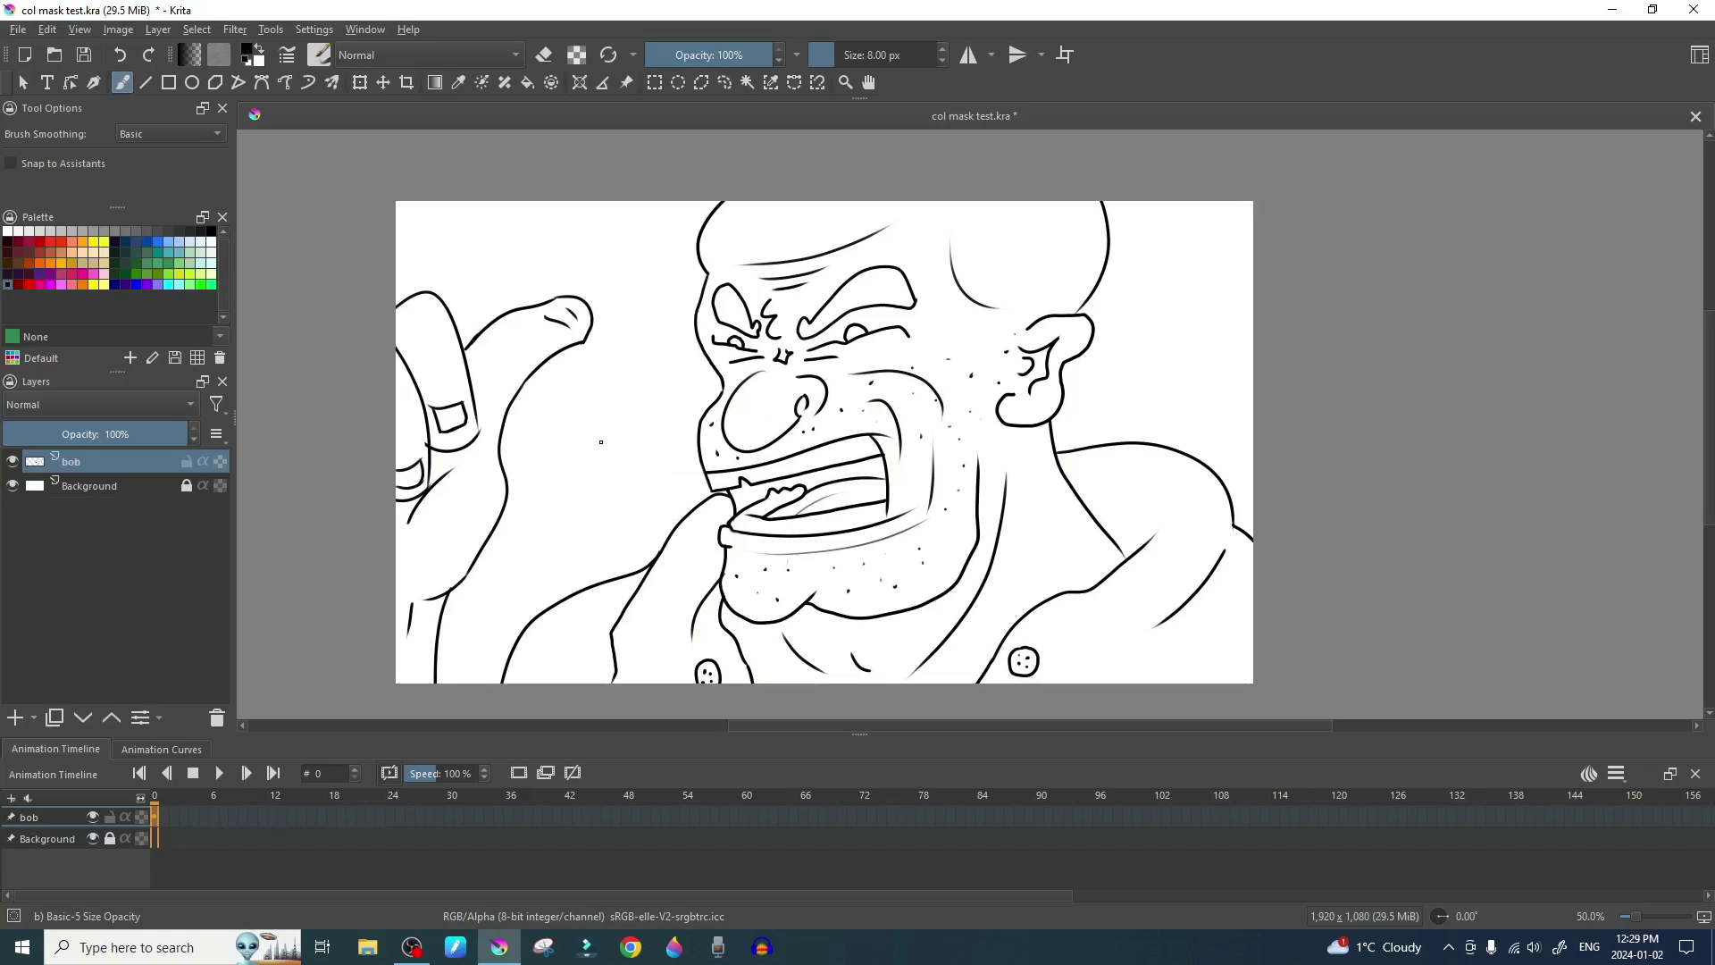
mouse_move(669, 453)
left_mouse_down()
mouse_move(654, 450)
mouse_move(672, 456)
mouse_move(632, 486)
mouse_move(653, 483)
mouse_move(639, 478)
mouse_move(622, 528)
mouse_move(676, 487)
left_mouse_up()
key("ctrl+z")
key("ctrl+z")
Toggle the bob layer's visibility off and on twice to check the line art.
left_click(12, 462)
left_click(13, 462)
left_click(13, 462)
left_click(12, 461)
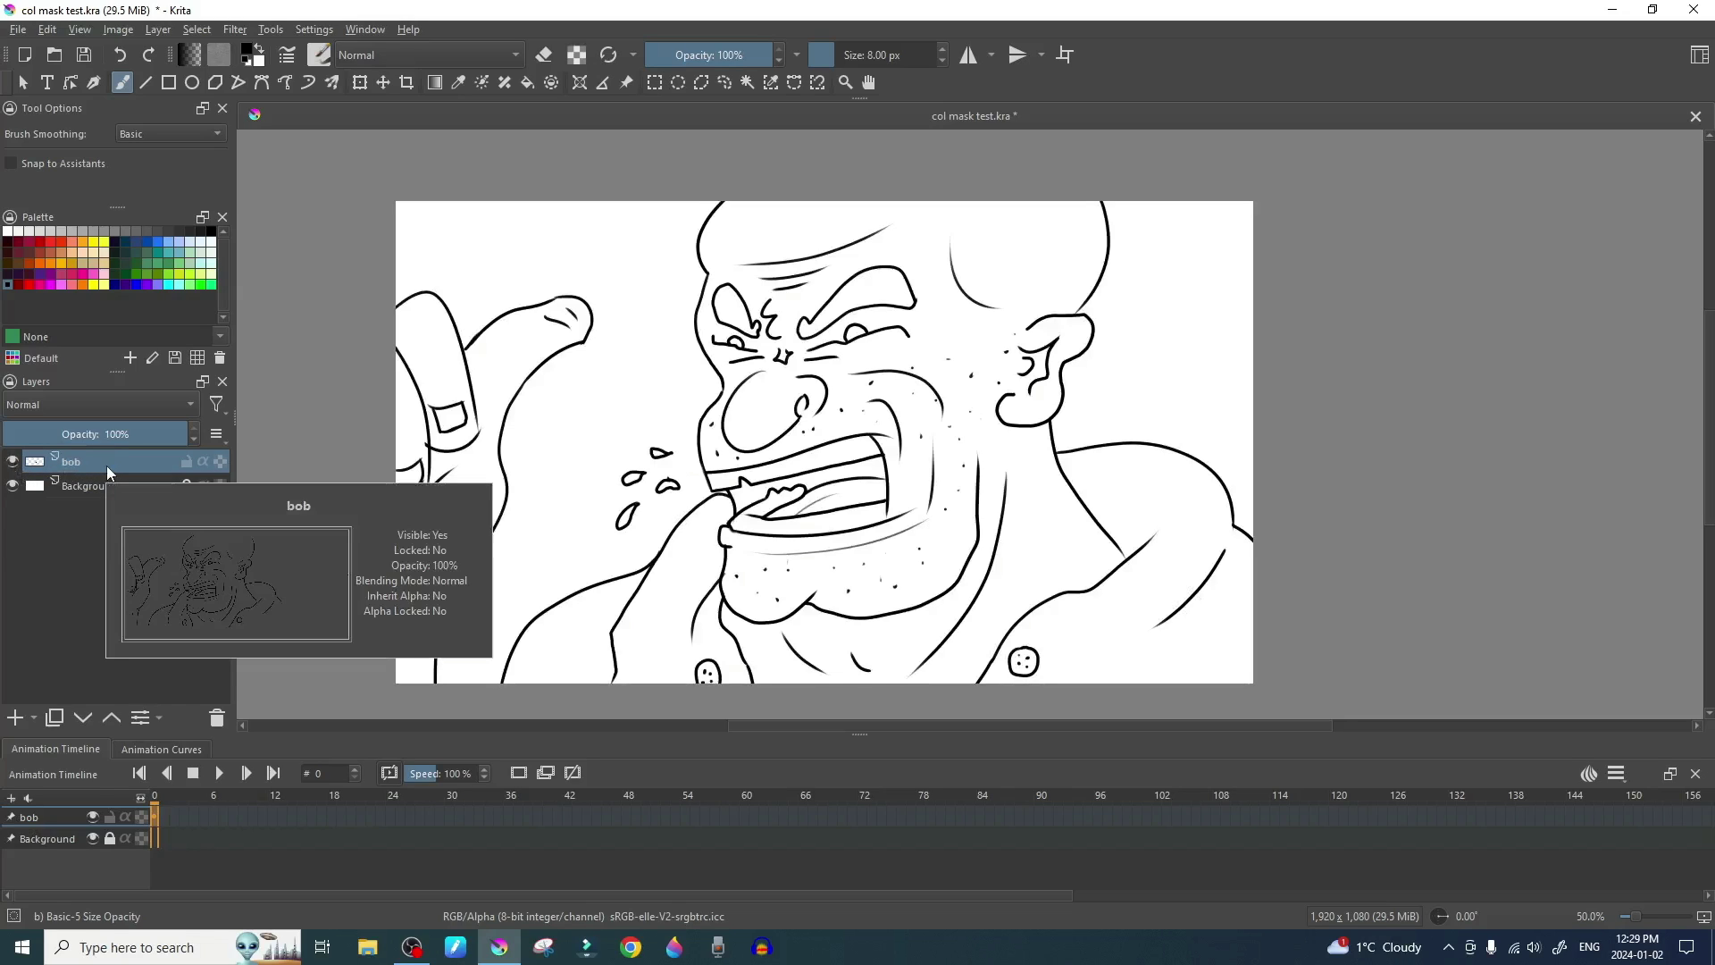
Add a Colorize Mask to the bob layer.
right_click(105, 464)
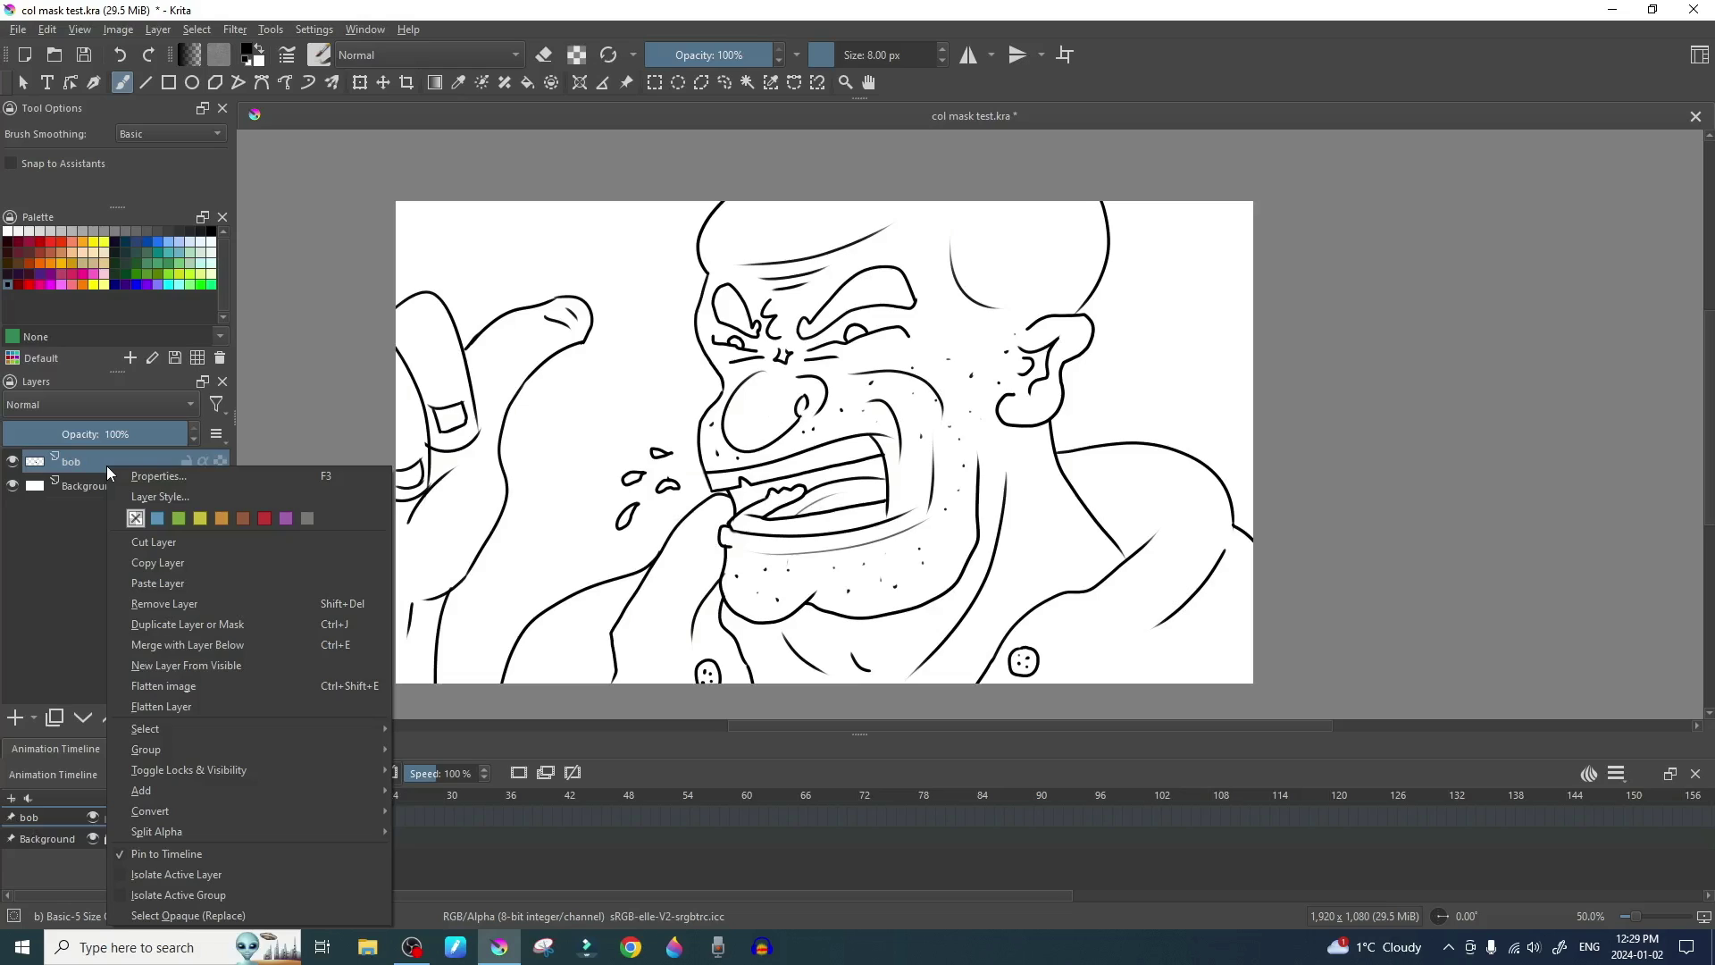
mouse_move(229, 769)
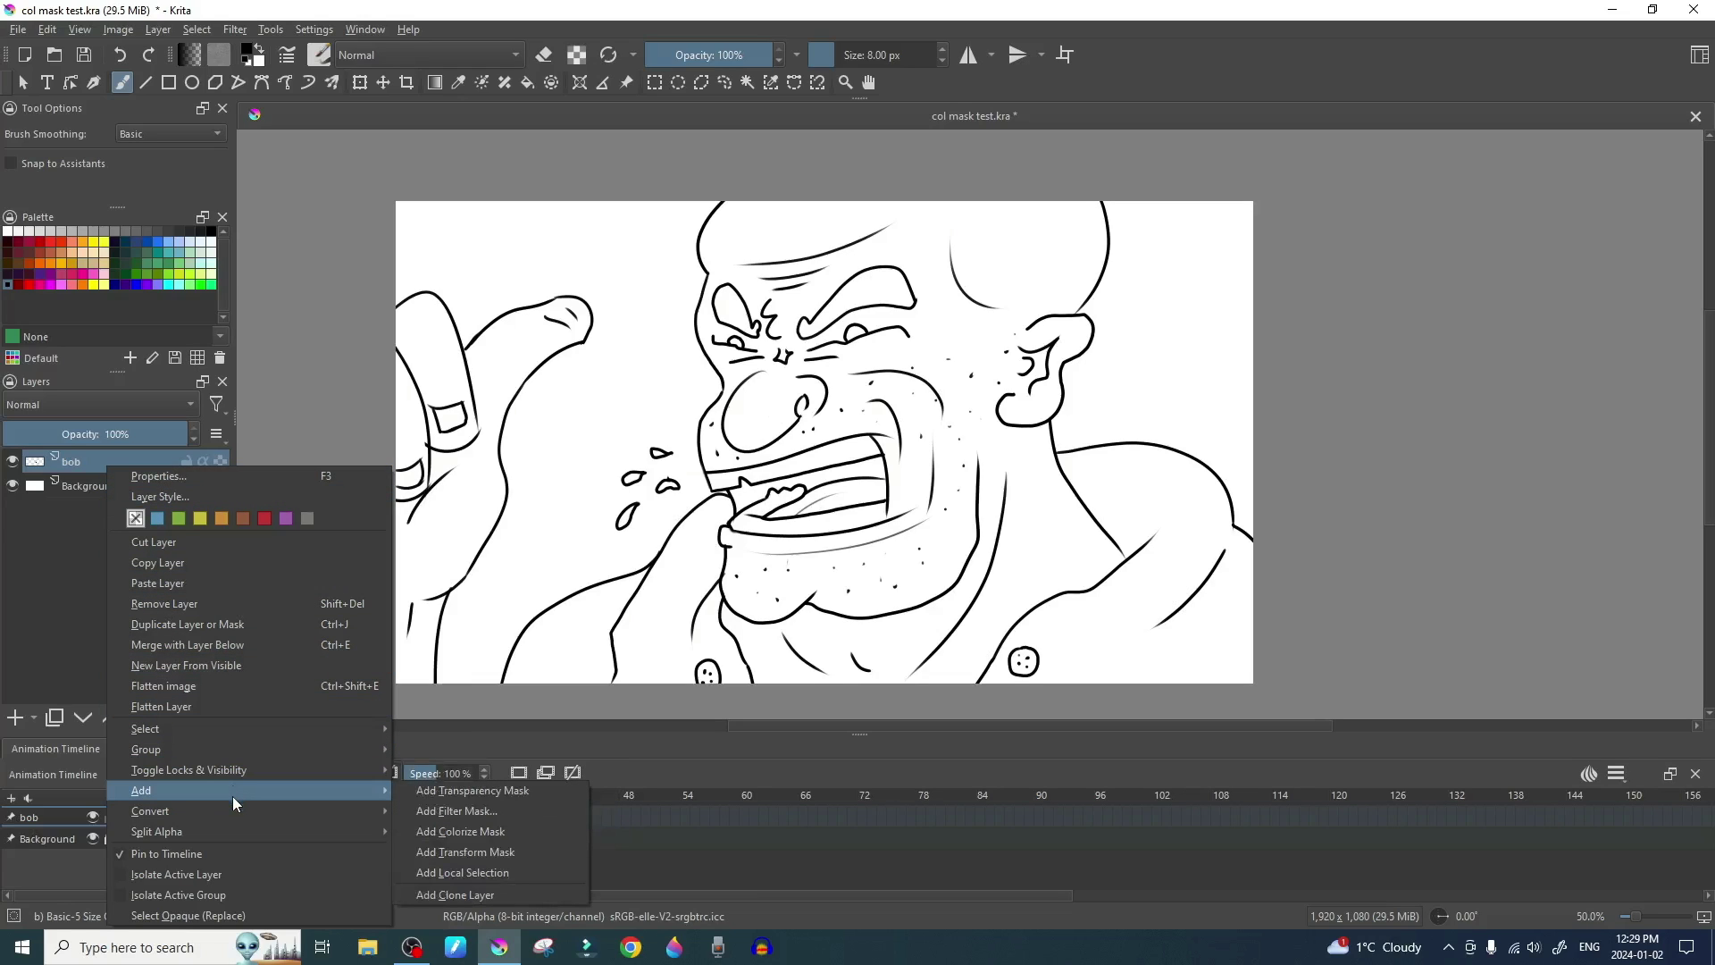
left_click(464, 832)
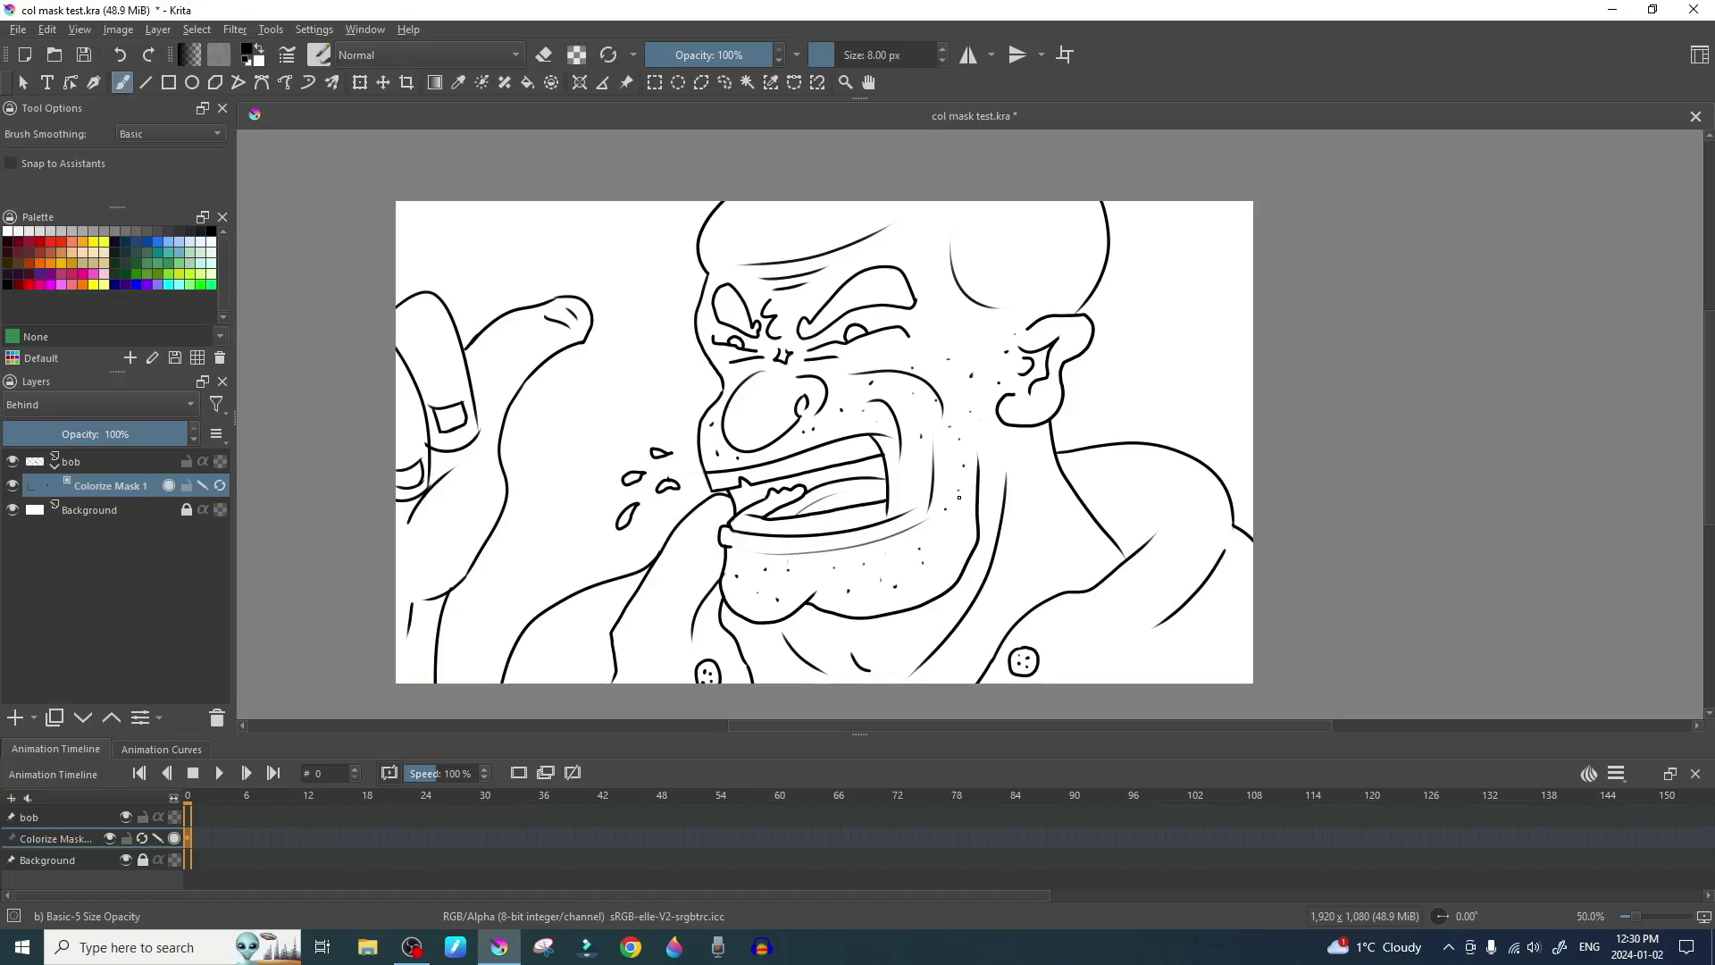
Pick tan and mark the head, forehead, nose and upper lip as skin.
right_click(962, 494)
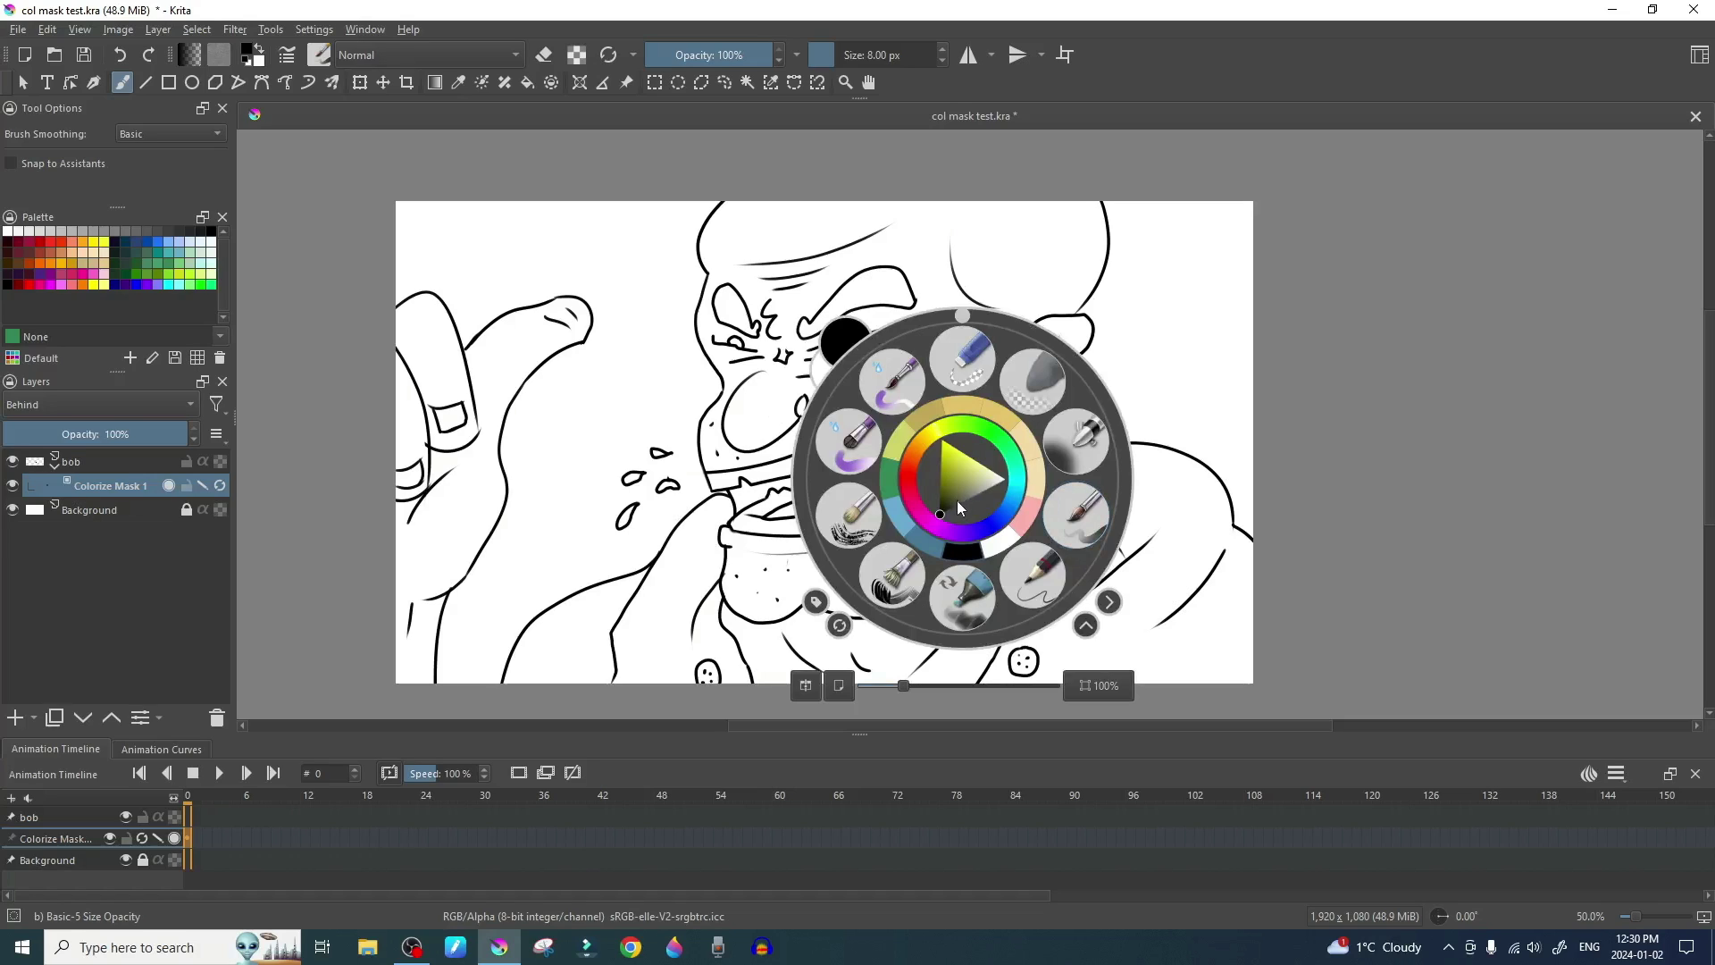
left_click(1029, 453)
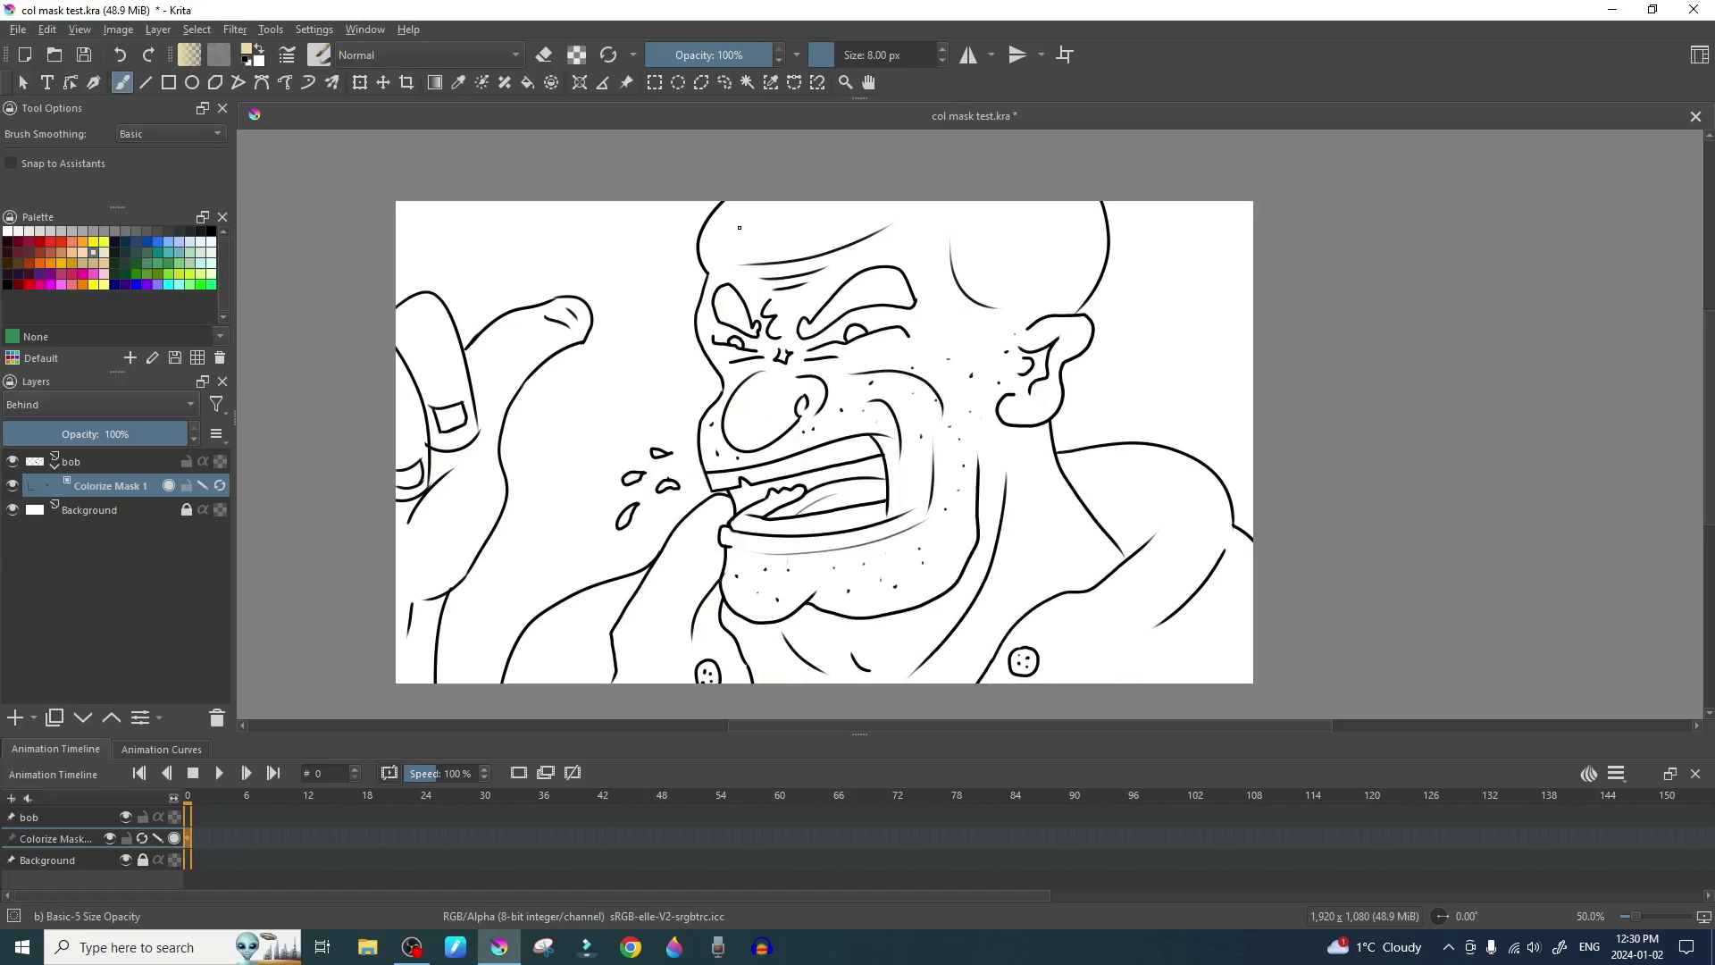
left_click_drag(735, 228, 847, 216)
left_click_drag(986, 224, 1069, 259)
mouse_move(917, 249)
left_mouse_down()
mouse_move(987, 343)
mouse_move(1072, 343)
mouse_move(1005, 416)
left_mouse_up()
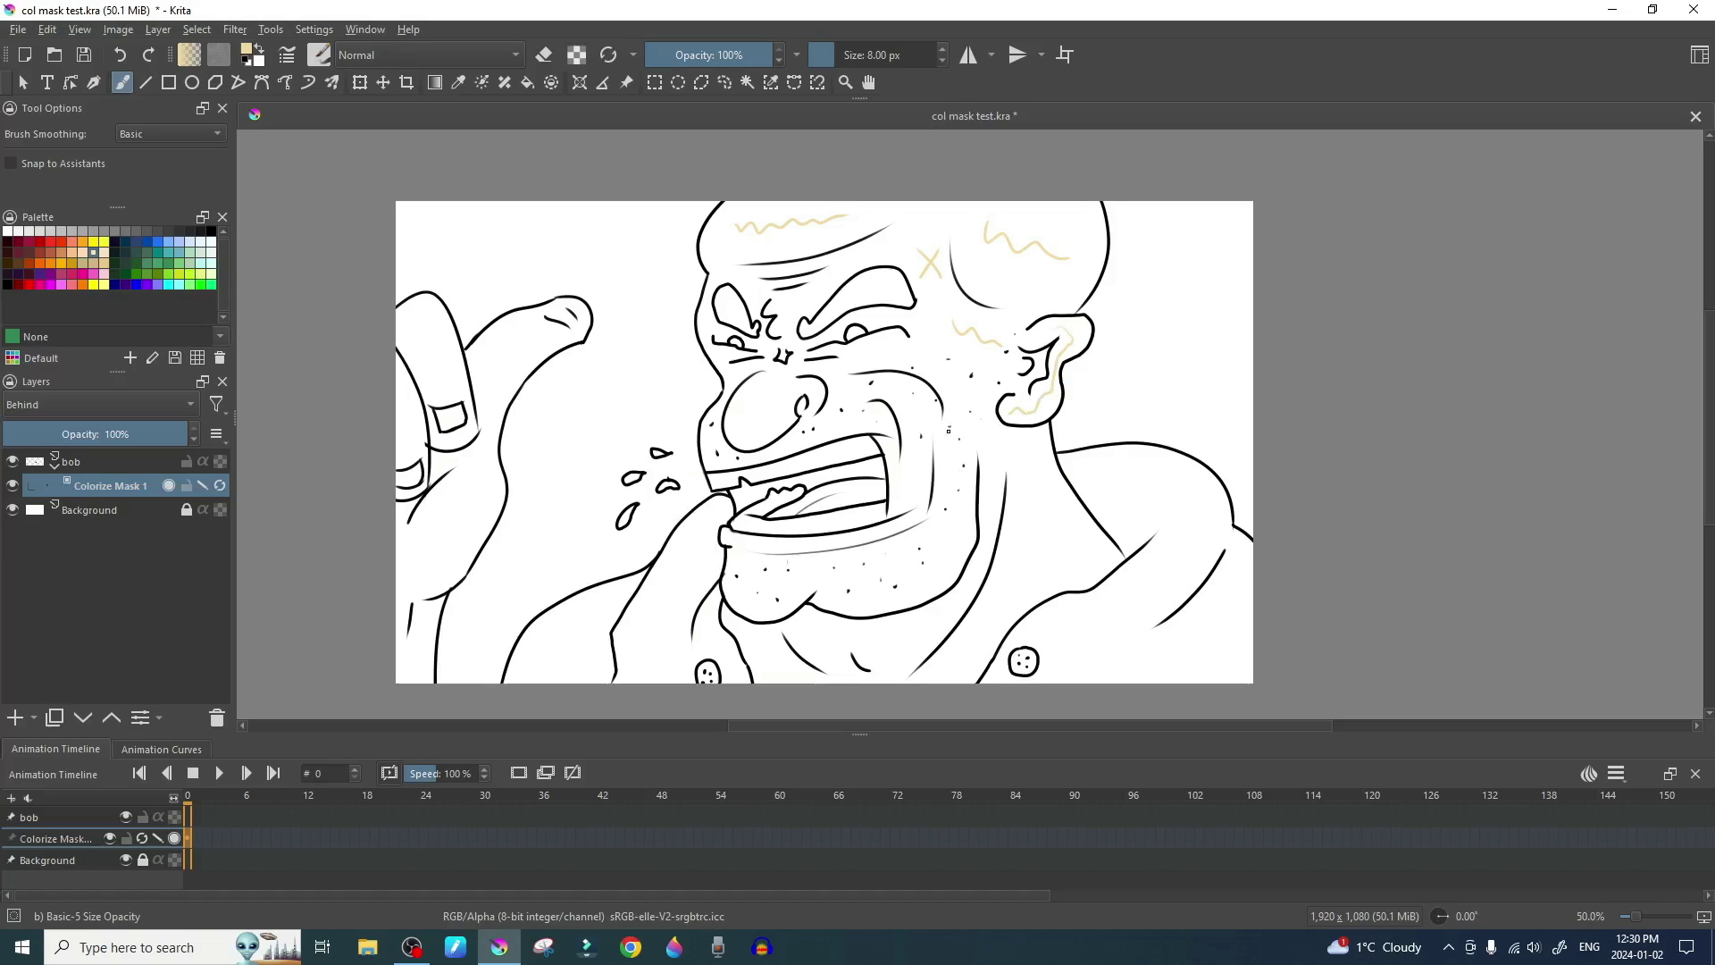
left_click_drag(774, 386, 753, 430)
left_click_drag(717, 282, 714, 358)
mouse_move(713, 457)
left_mouse_down()
mouse_move(804, 442)
mouse_move(907, 395)
mouse_move(916, 475)
mouse_move(972, 487)
mouse_move(968, 433)
mouse_move(945, 553)
left_mouse_up()
Mark the chin, jaw, neck, arm, fingers and thumb tan, then choose light cream.
left_click_drag(748, 570, 894, 567)
left_click_drag(876, 563, 861, 596)
mouse_move(1023, 459)
left_mouse_down()
mouse_move(1059, 543)
mouse_move(968, 651)
left_mouse_up()
left_click_drag(849, 639, 938, 620)
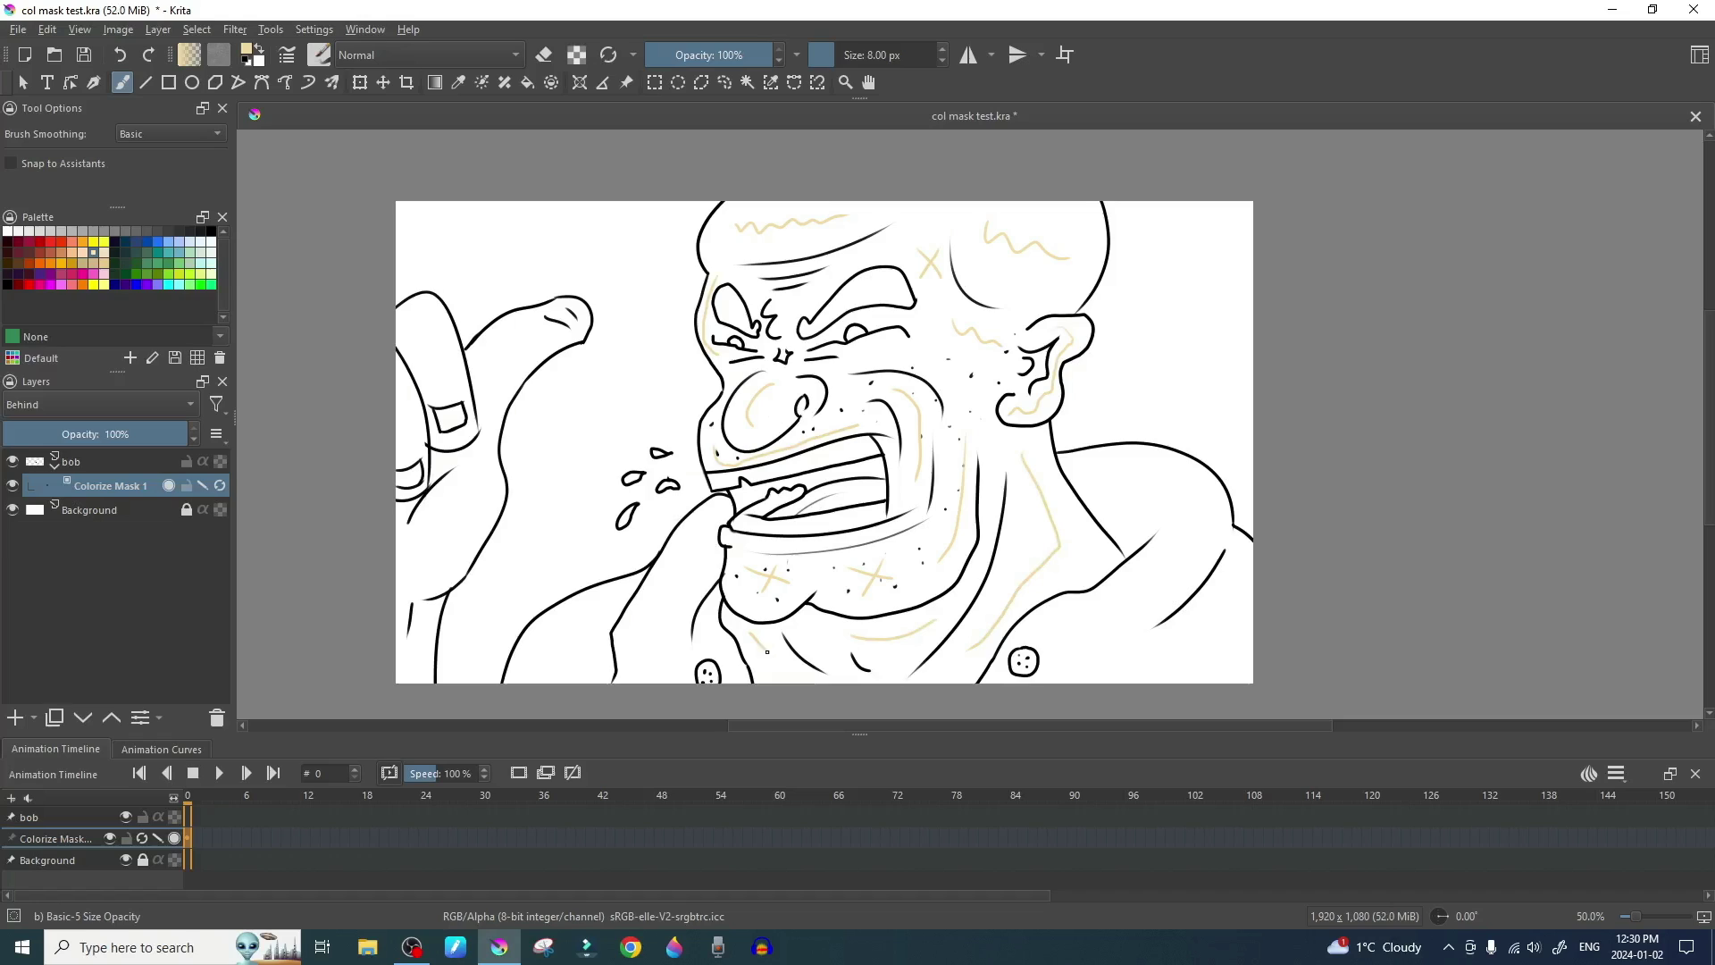
left_click_drag(766, 652, 795, 667)
mouse_move(418, 679)
left_mouse_down()
mouse_move(424, 621)
mouse_move(401, 574)
mouse_move(408, 589)
mouse_move(472, 493)
left_mouse_up()
left_click_drag(427, 336, 449, 395)
left_click_drag(449, 686, 483, 685)
left_click_drag(409, 438, 416, 396)
left_click_drag(495, 356, 544, 315)
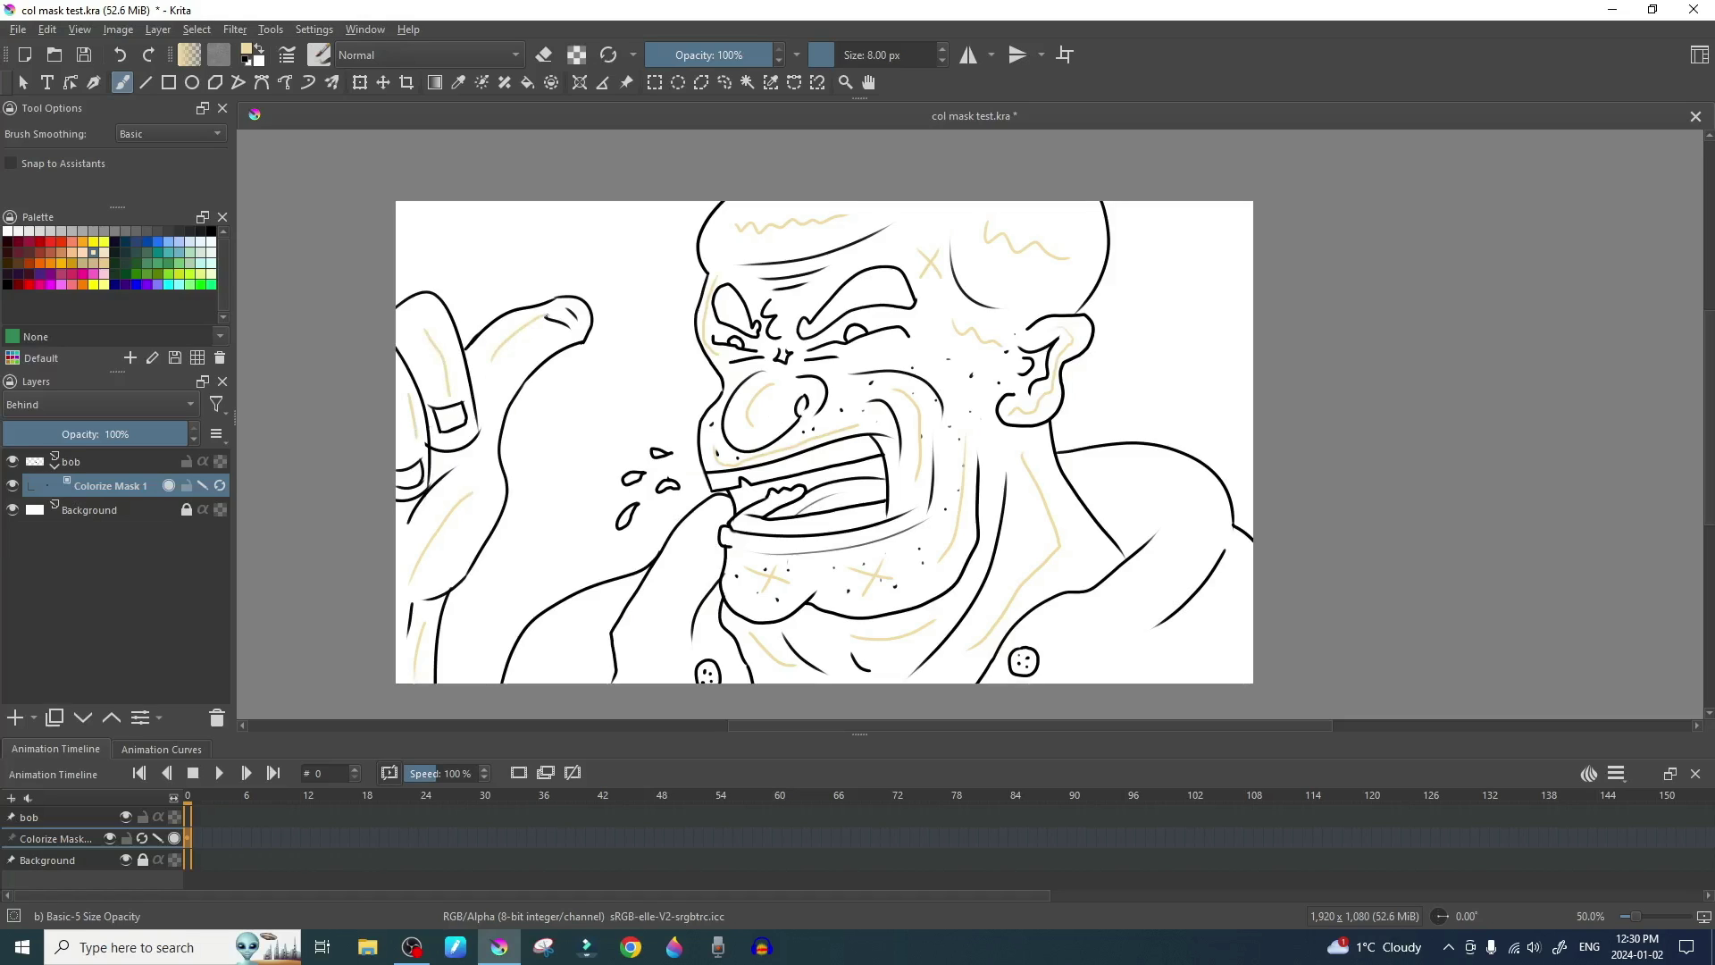
left_click(452, 418, "ctrl")
left_click(452, 417, "ctrl")
Mark the brow and left eye area with grey key strokes.
right_click(983, 481)
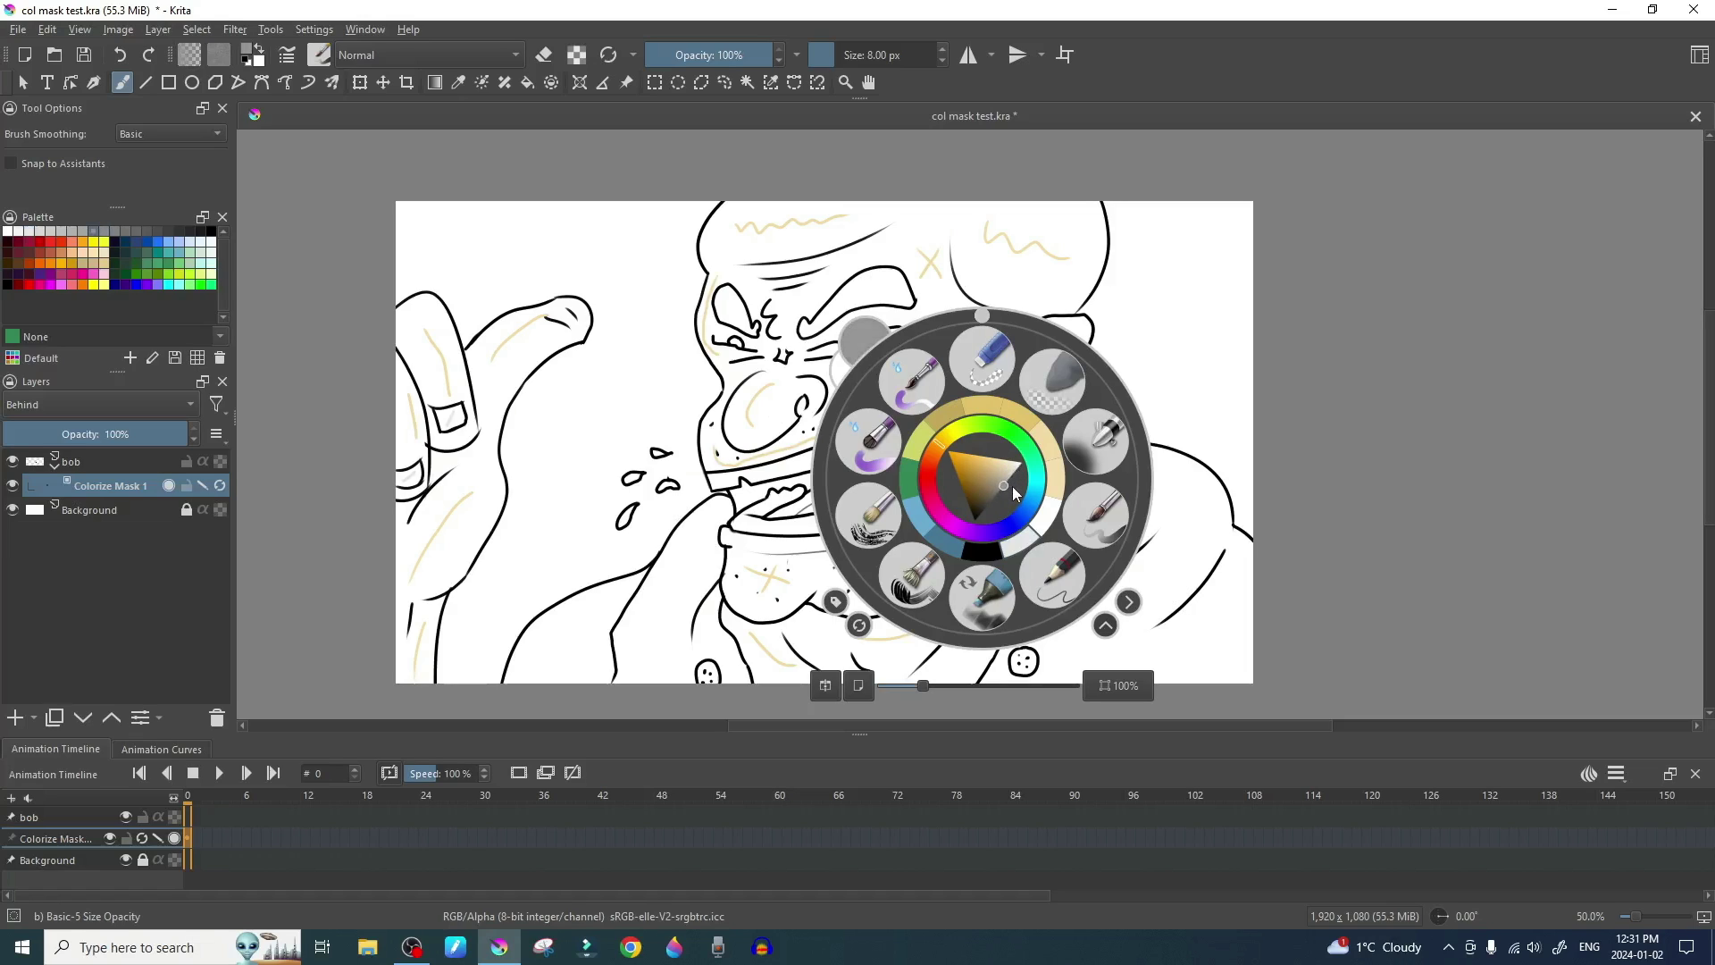
right_click(945, 414)
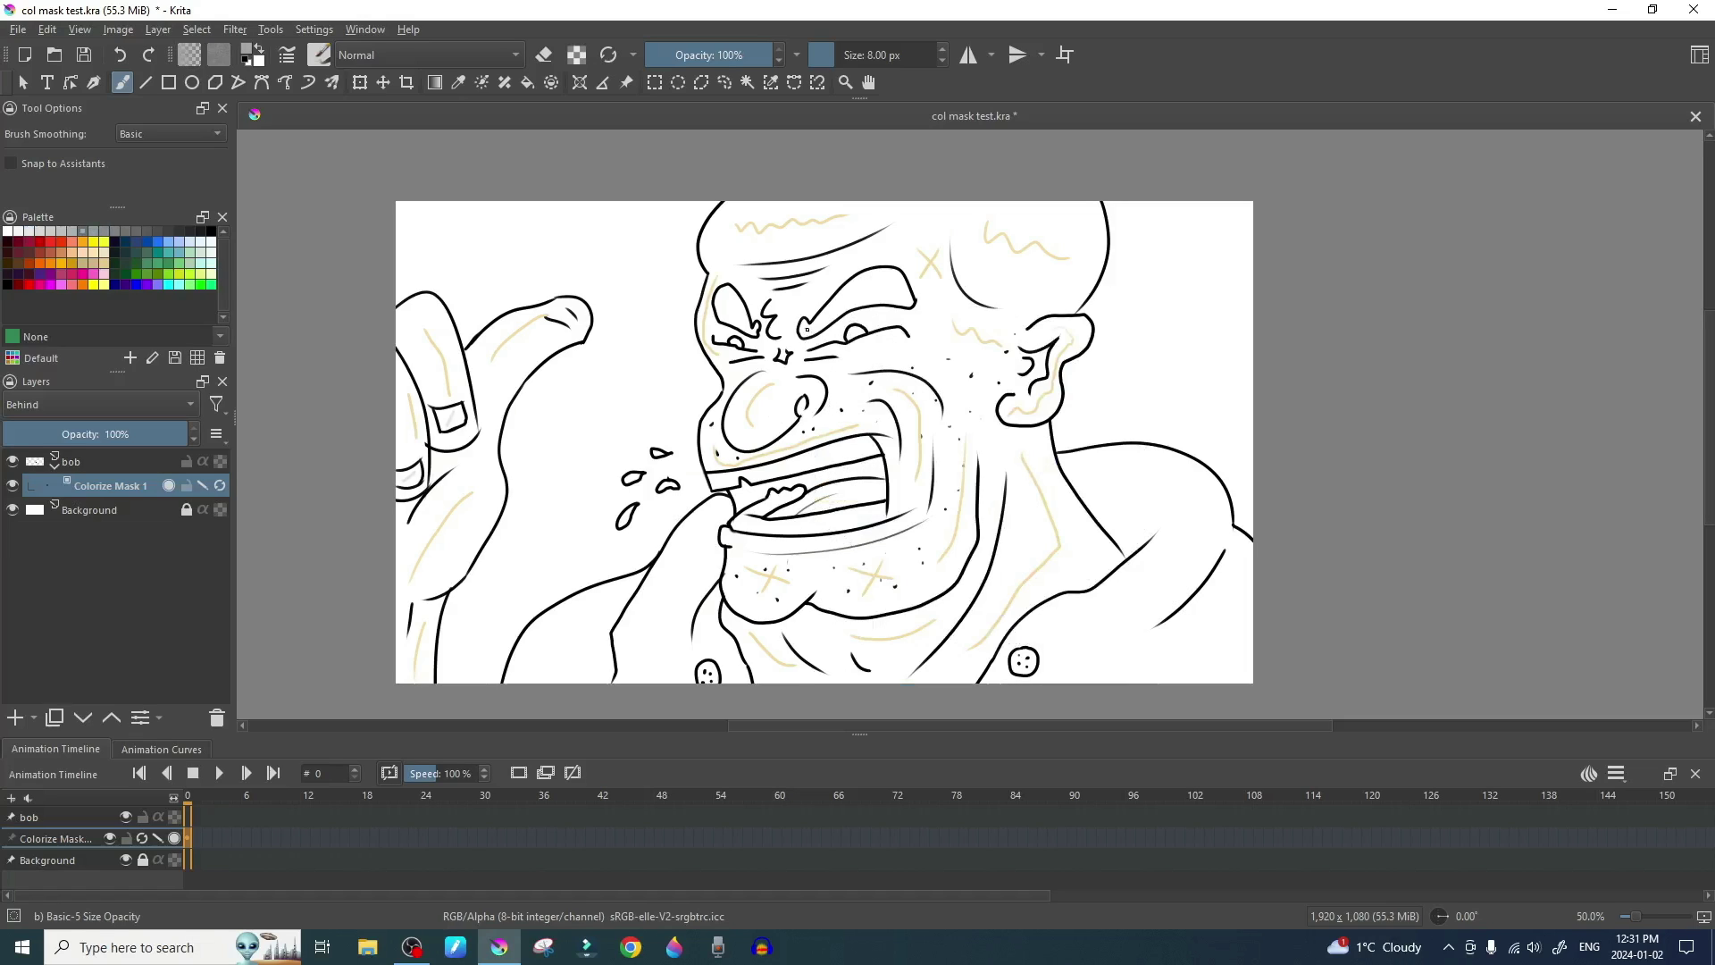
left_click_drag(807, 328, 890, 286)
left_click_drag(725, 306, 741, 327)
Switch the painting colour back to black in the pop-up palette.
right_click(845, 456)
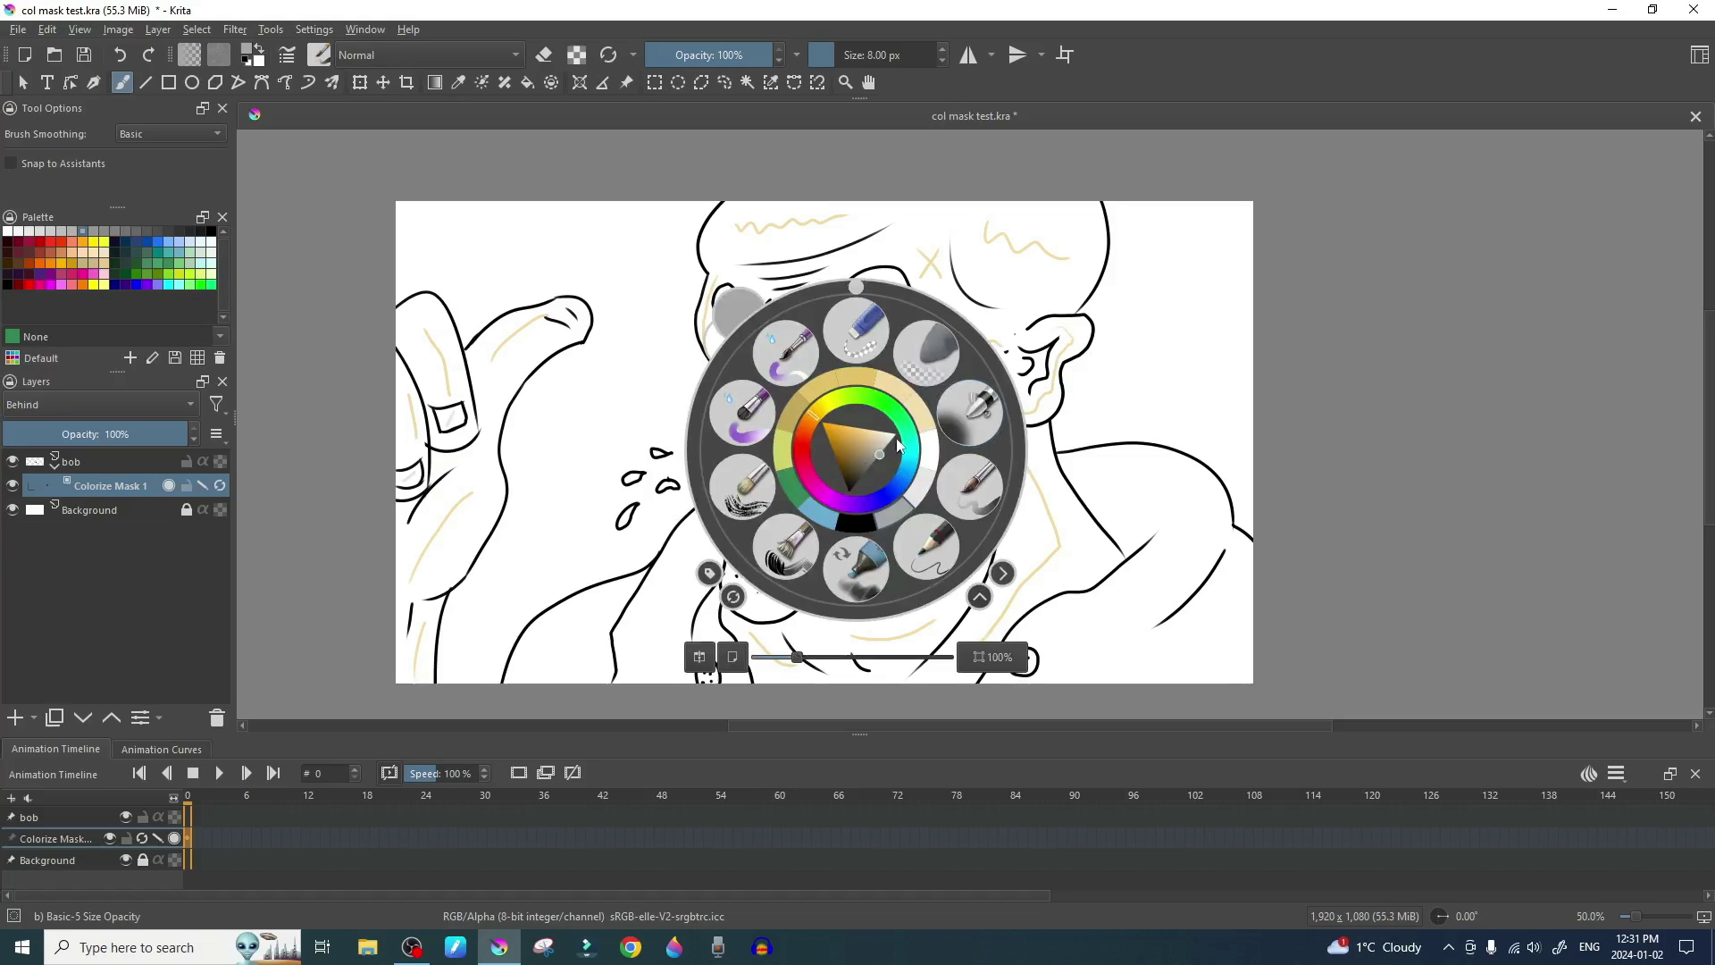
left_click_drag(870, 473, 856, 493)
right_click(856, 493)
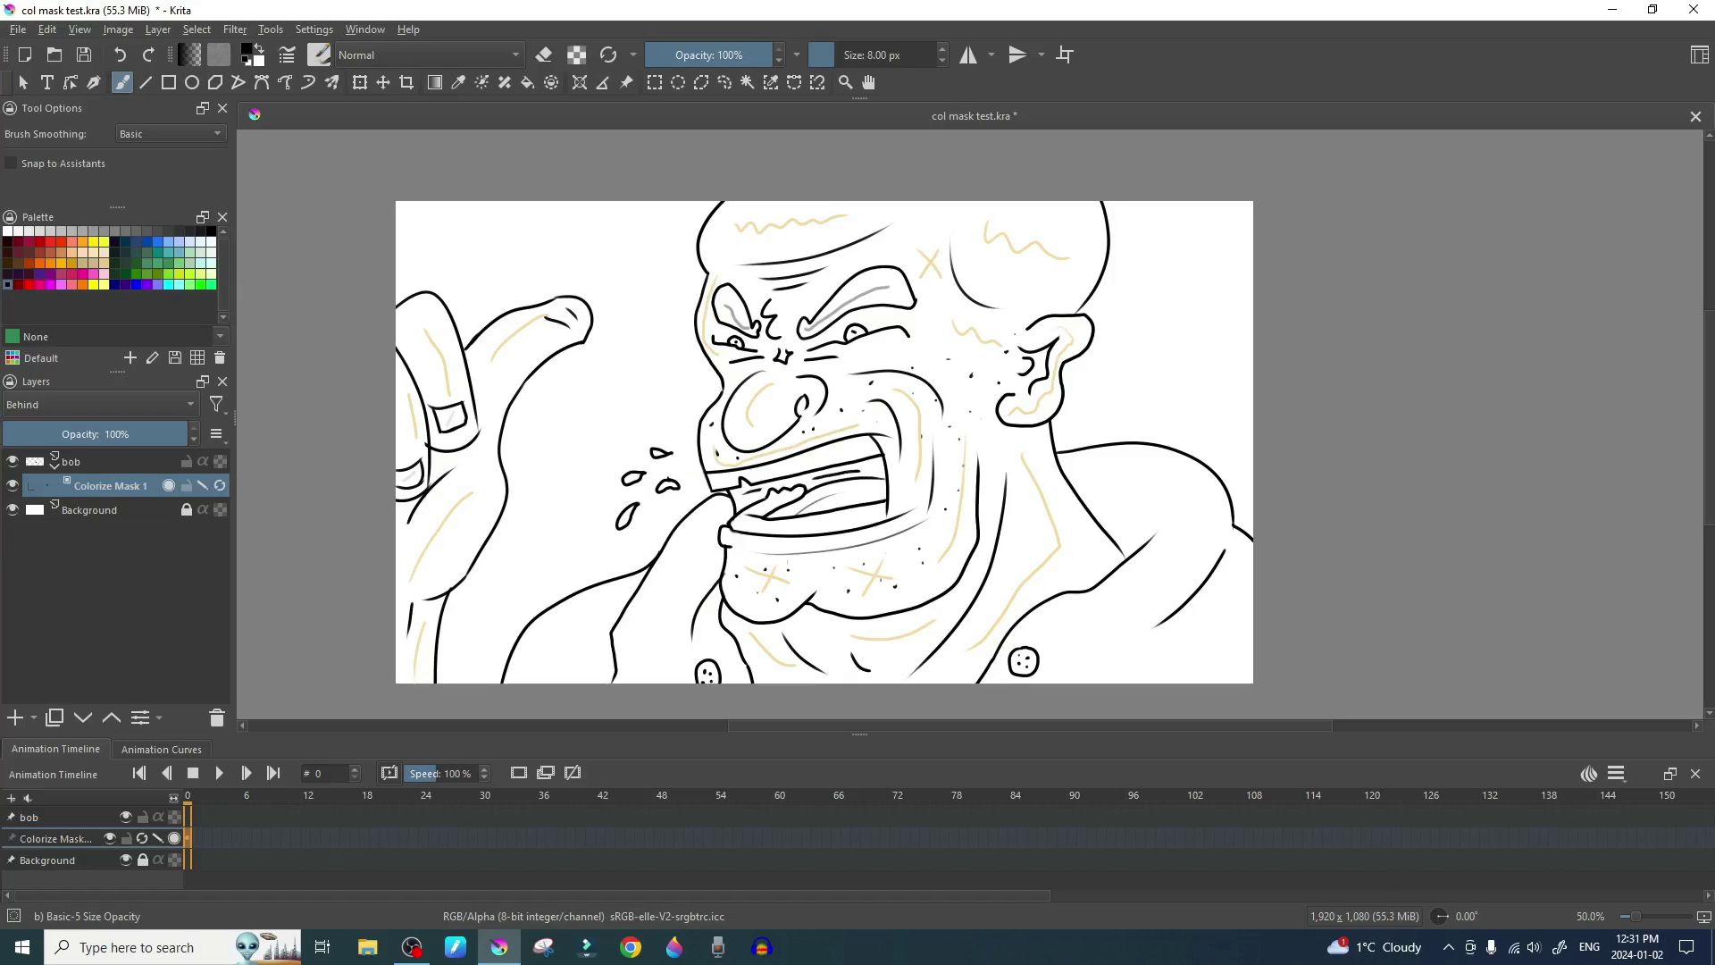
right_click(923, 479)
left_click(753, 504)
Pick a reddish tone and paint a key stroke inside the mouth.
right_click(974, 458)
left_click_drag(930, 458, 925, 447)
left_click(990, 452)
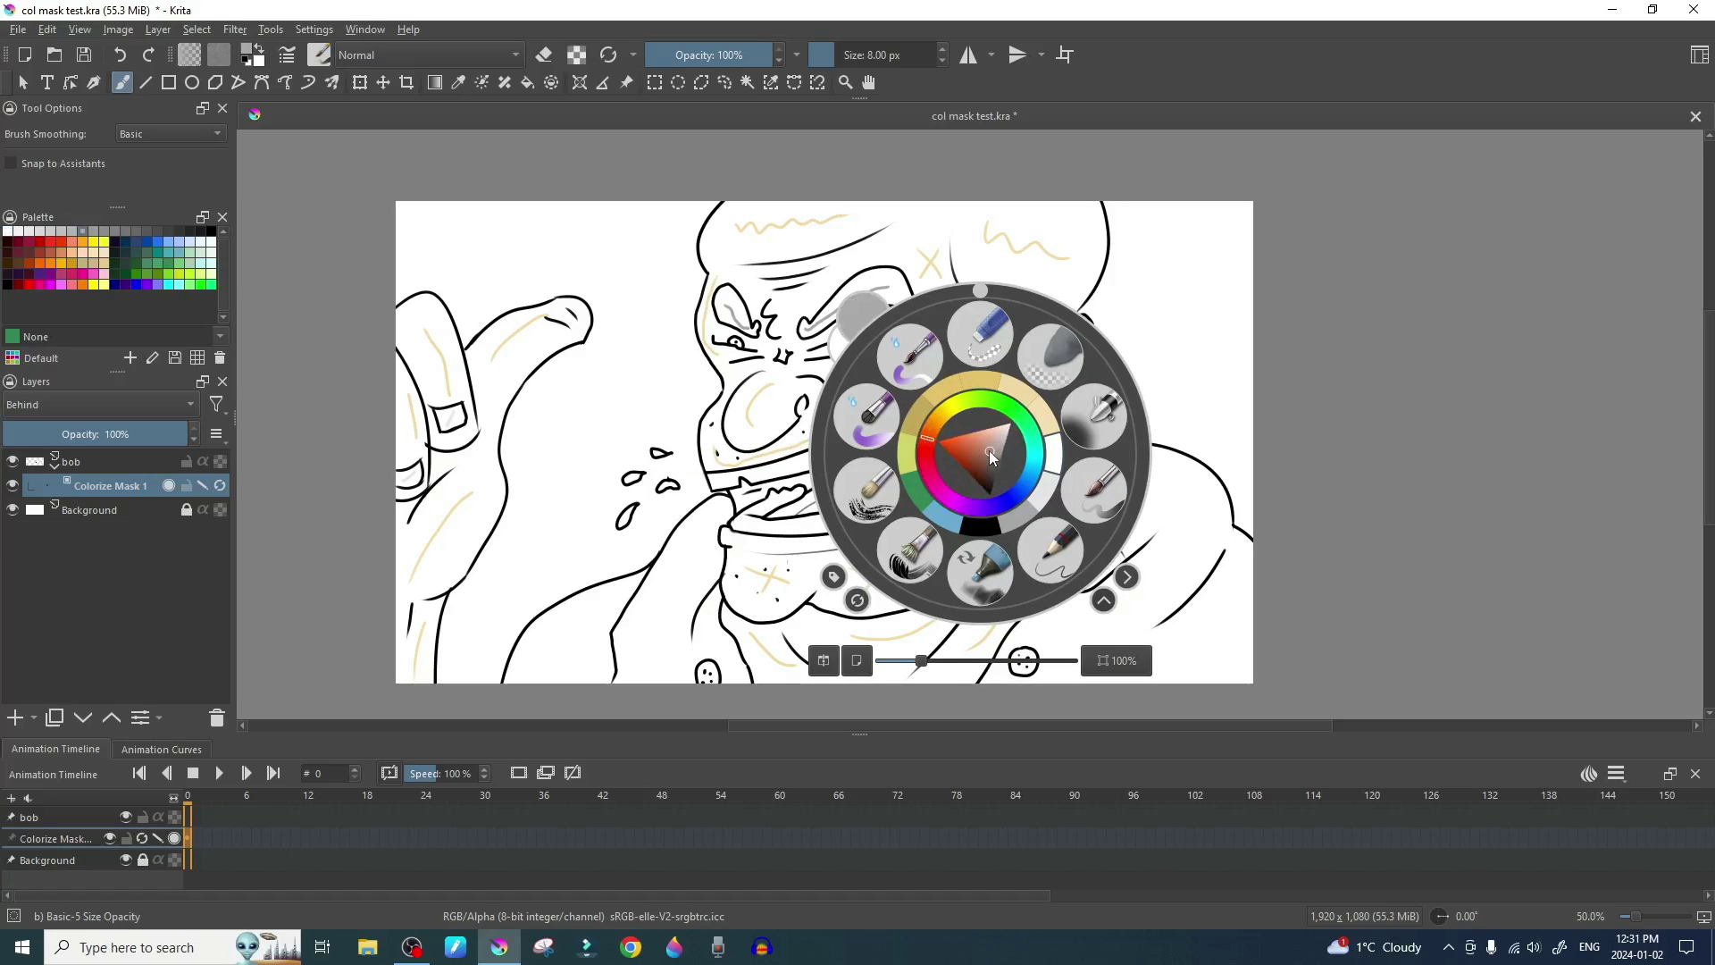
left_click(981, 434)
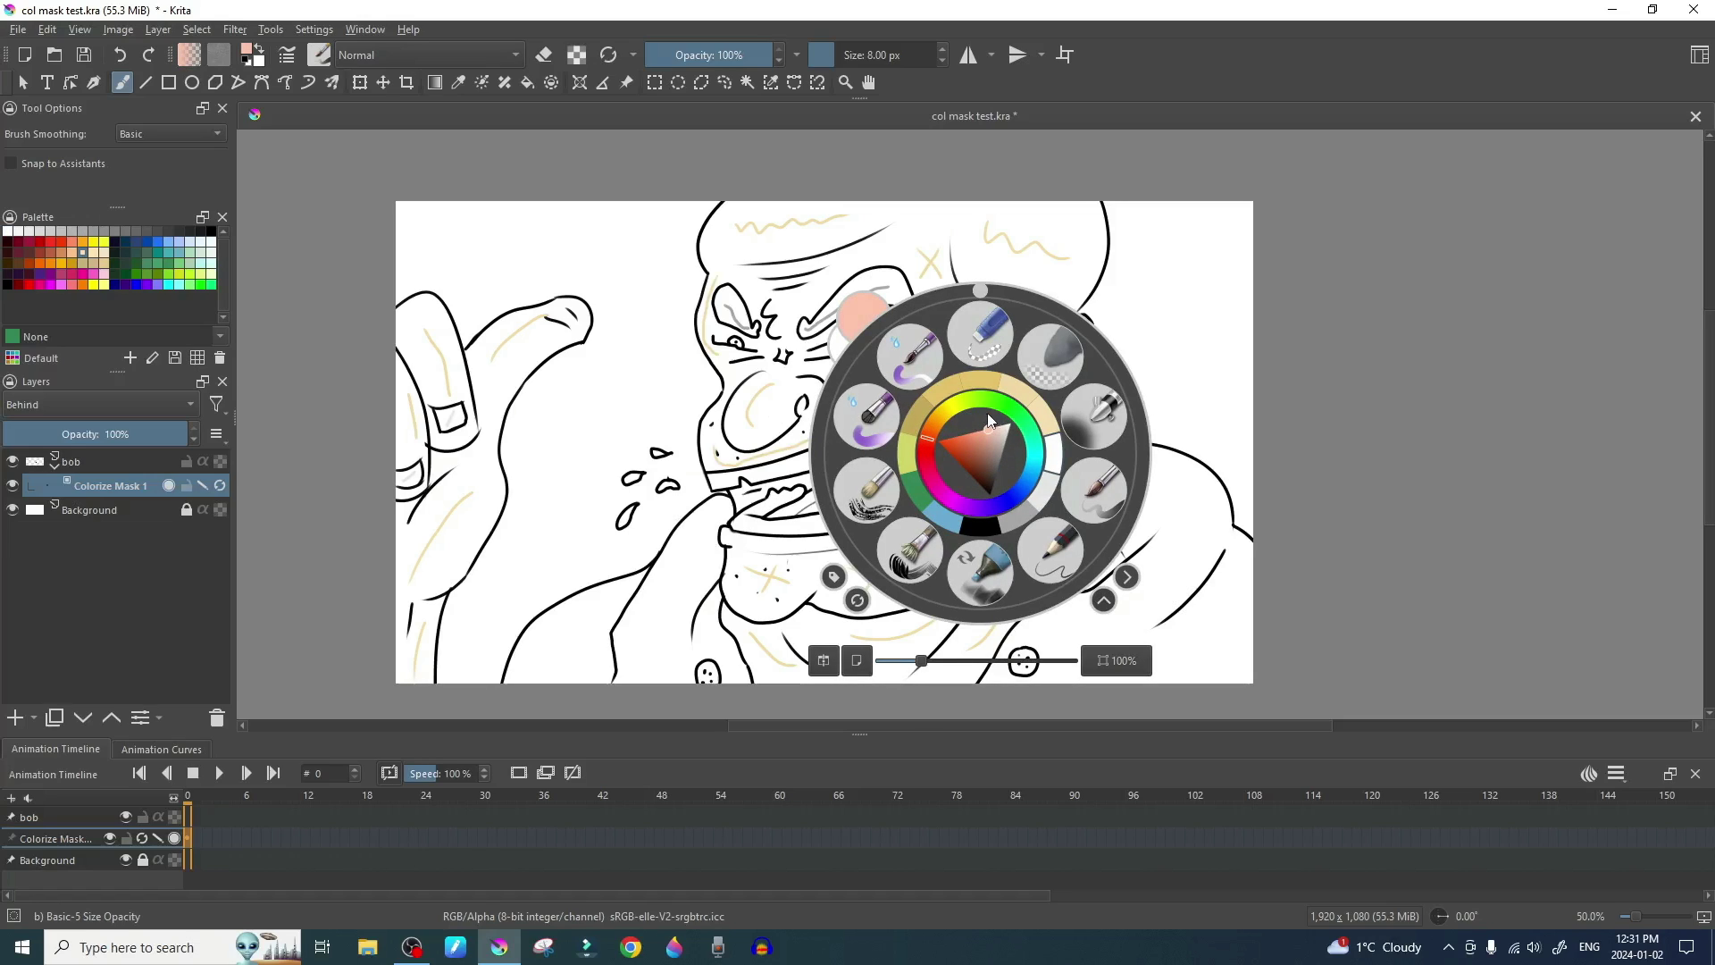
right_click(980, 439)
left_click_drag(829, 508, 867, 491)
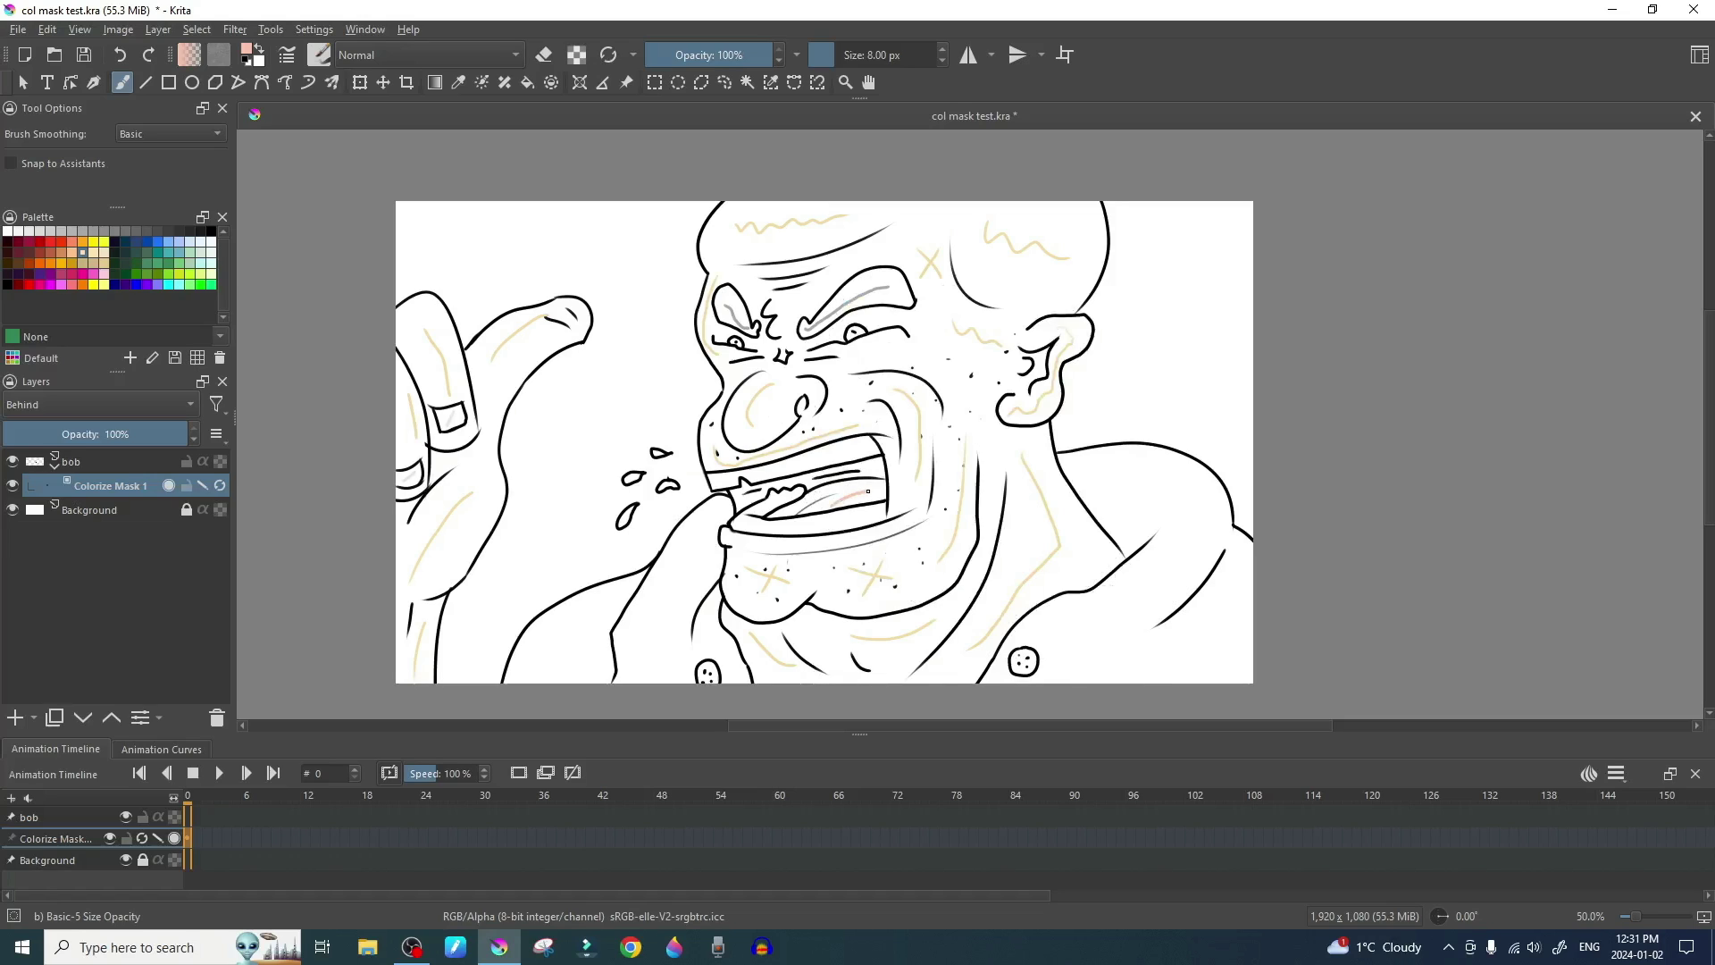
Switch to light blue and paint key strokes across the shirt and collar.
right_click(870, 582)
left_click(924, 506)
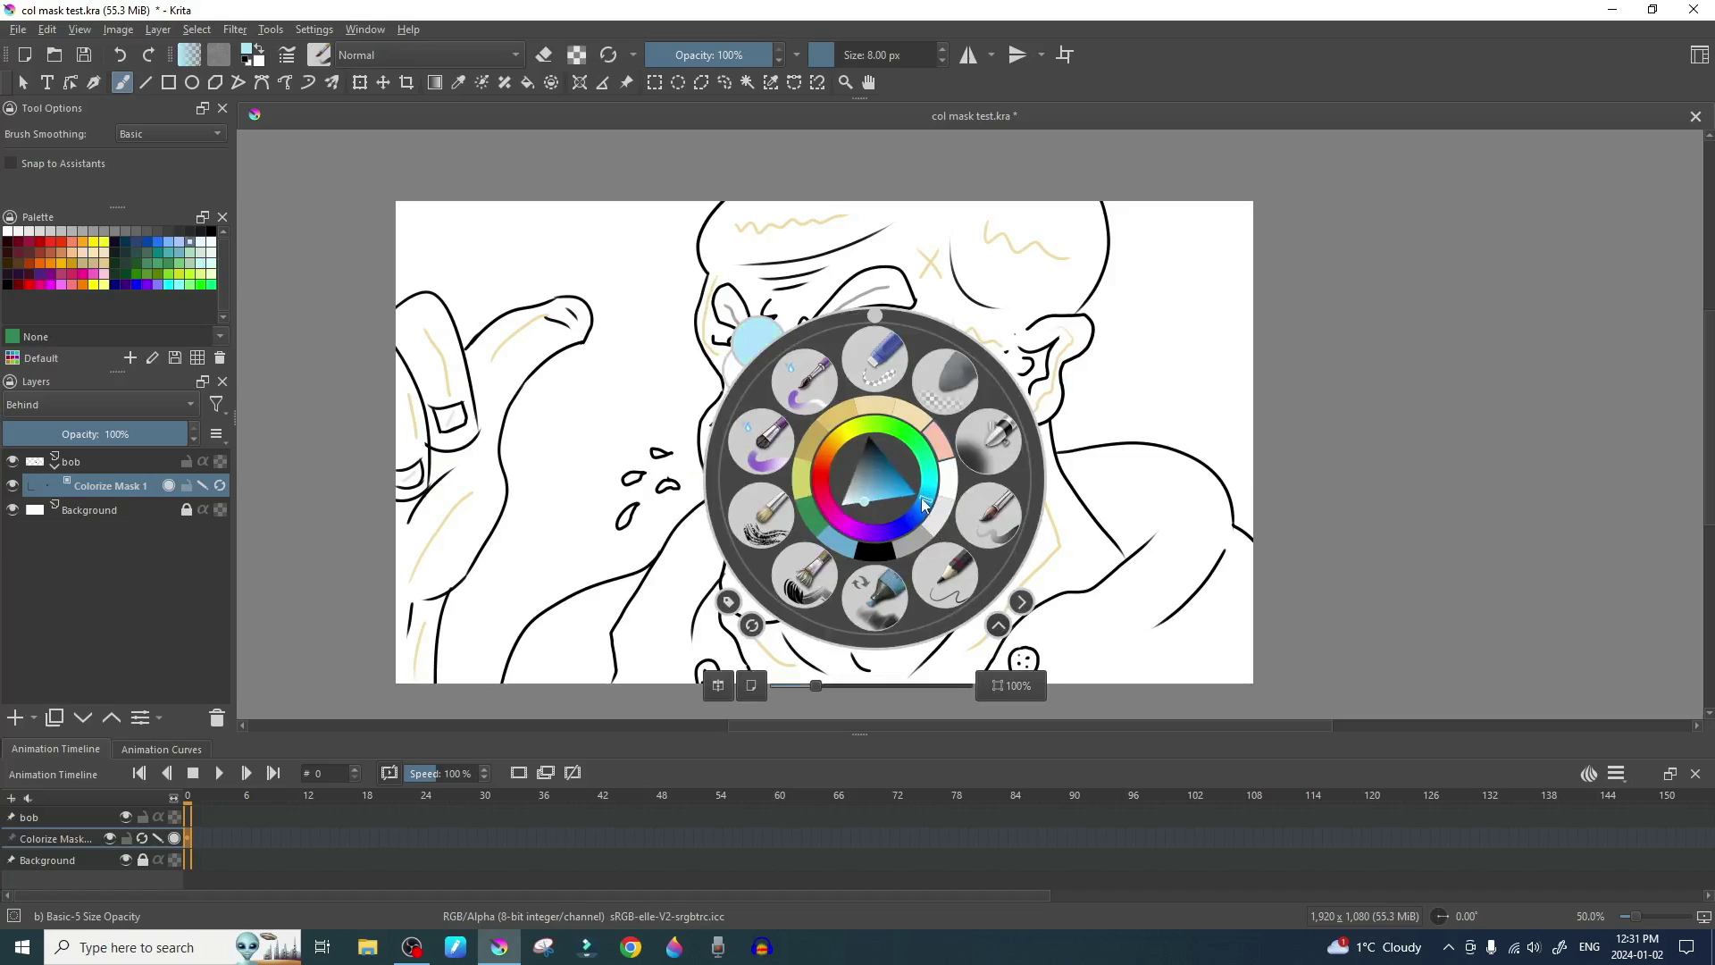
right_click(1131, 565)
left_click_drag(1089, 613, 1134, 582)
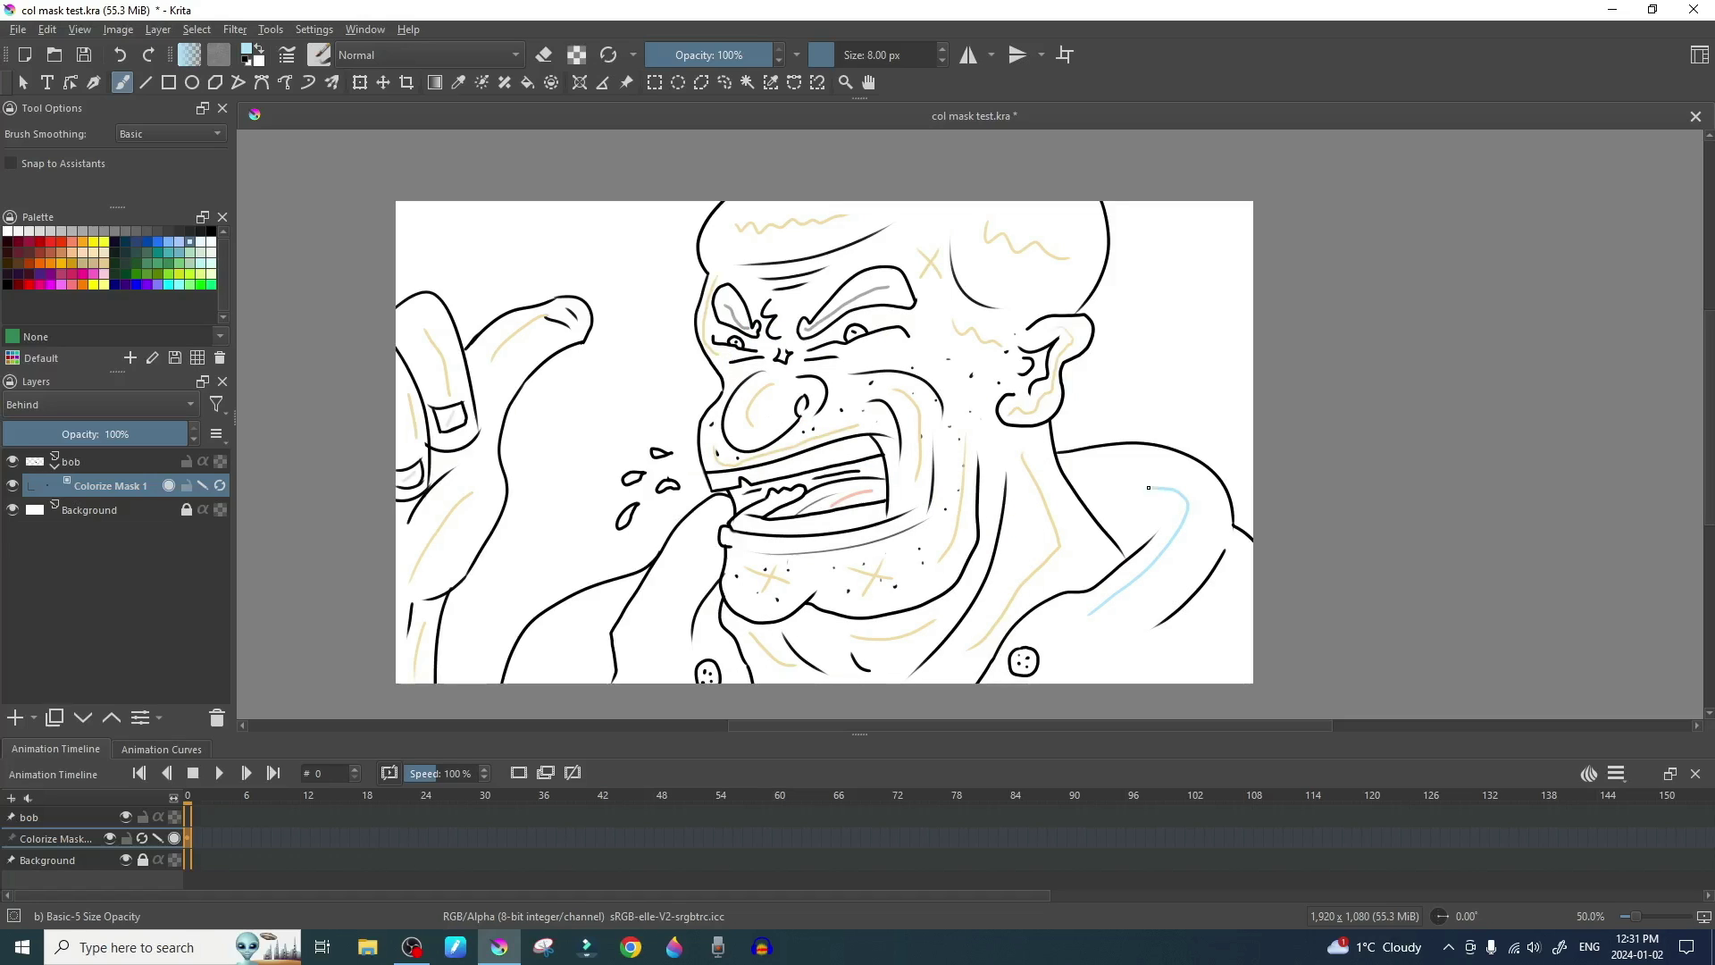
left_click_drag(1238, 568, 1187, 665)
left_click_drag(700, 542, 652, 680)
left_click_drag(582, 619, 574, 677)
Choose green in the pop-up palette for the shirt buttons.
right_click(1022, 661)
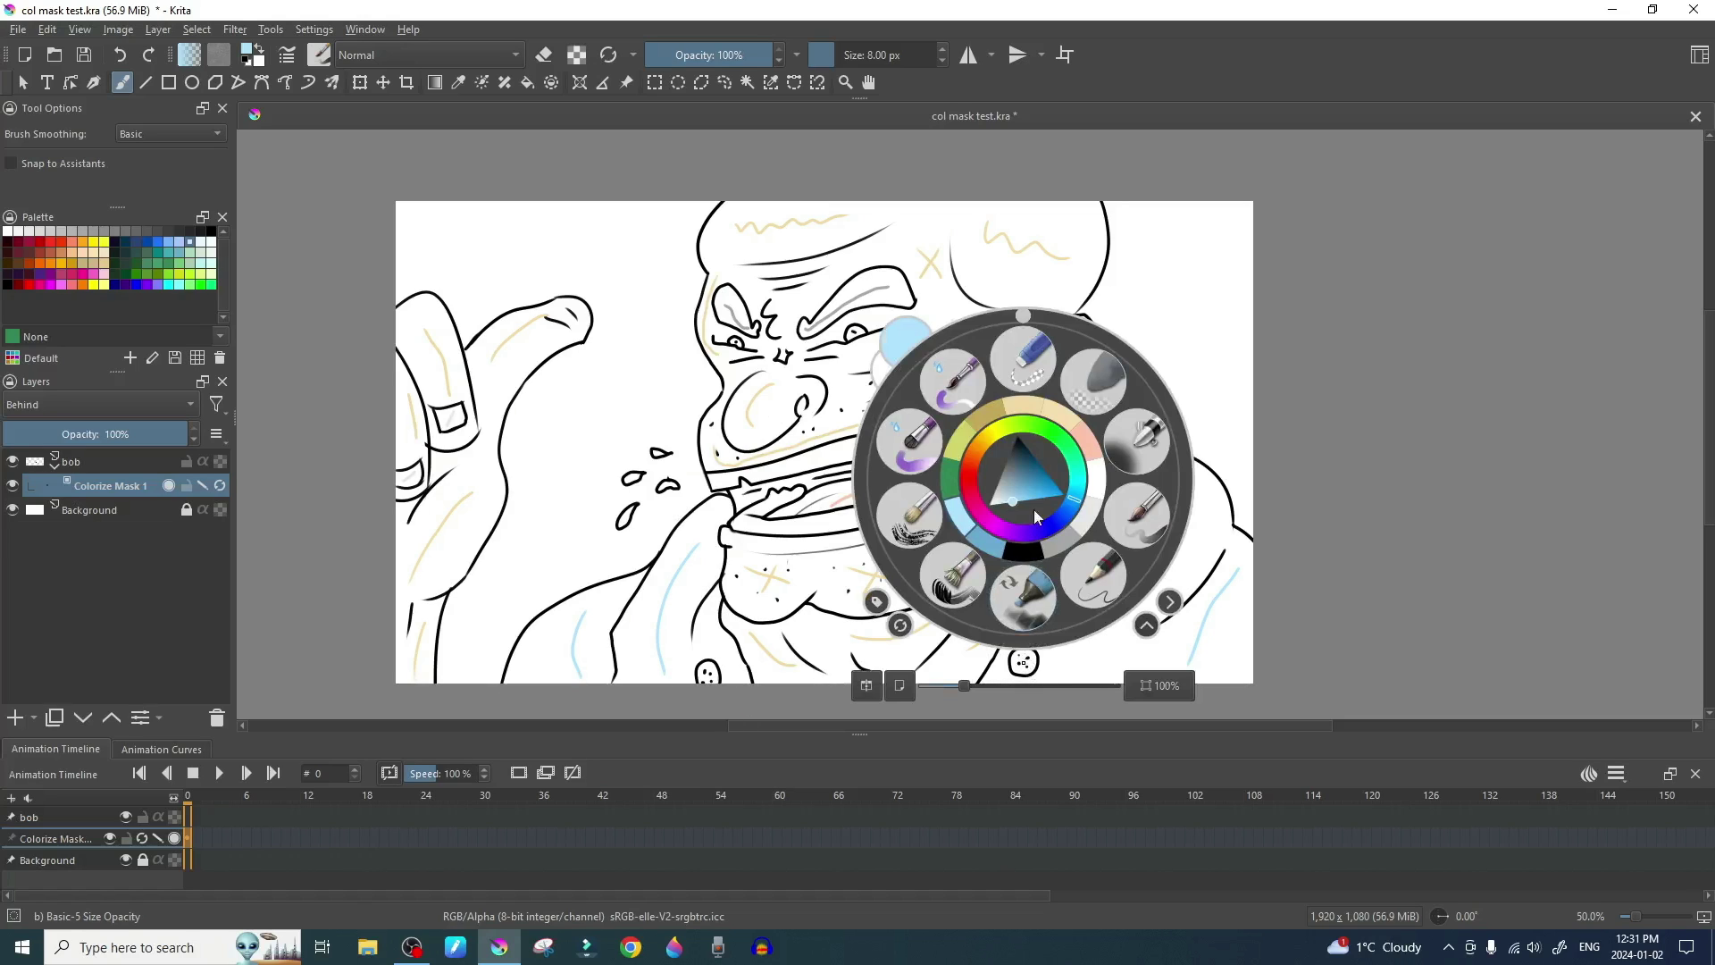
left_click(1061, 447)
right_click(1042, 541)
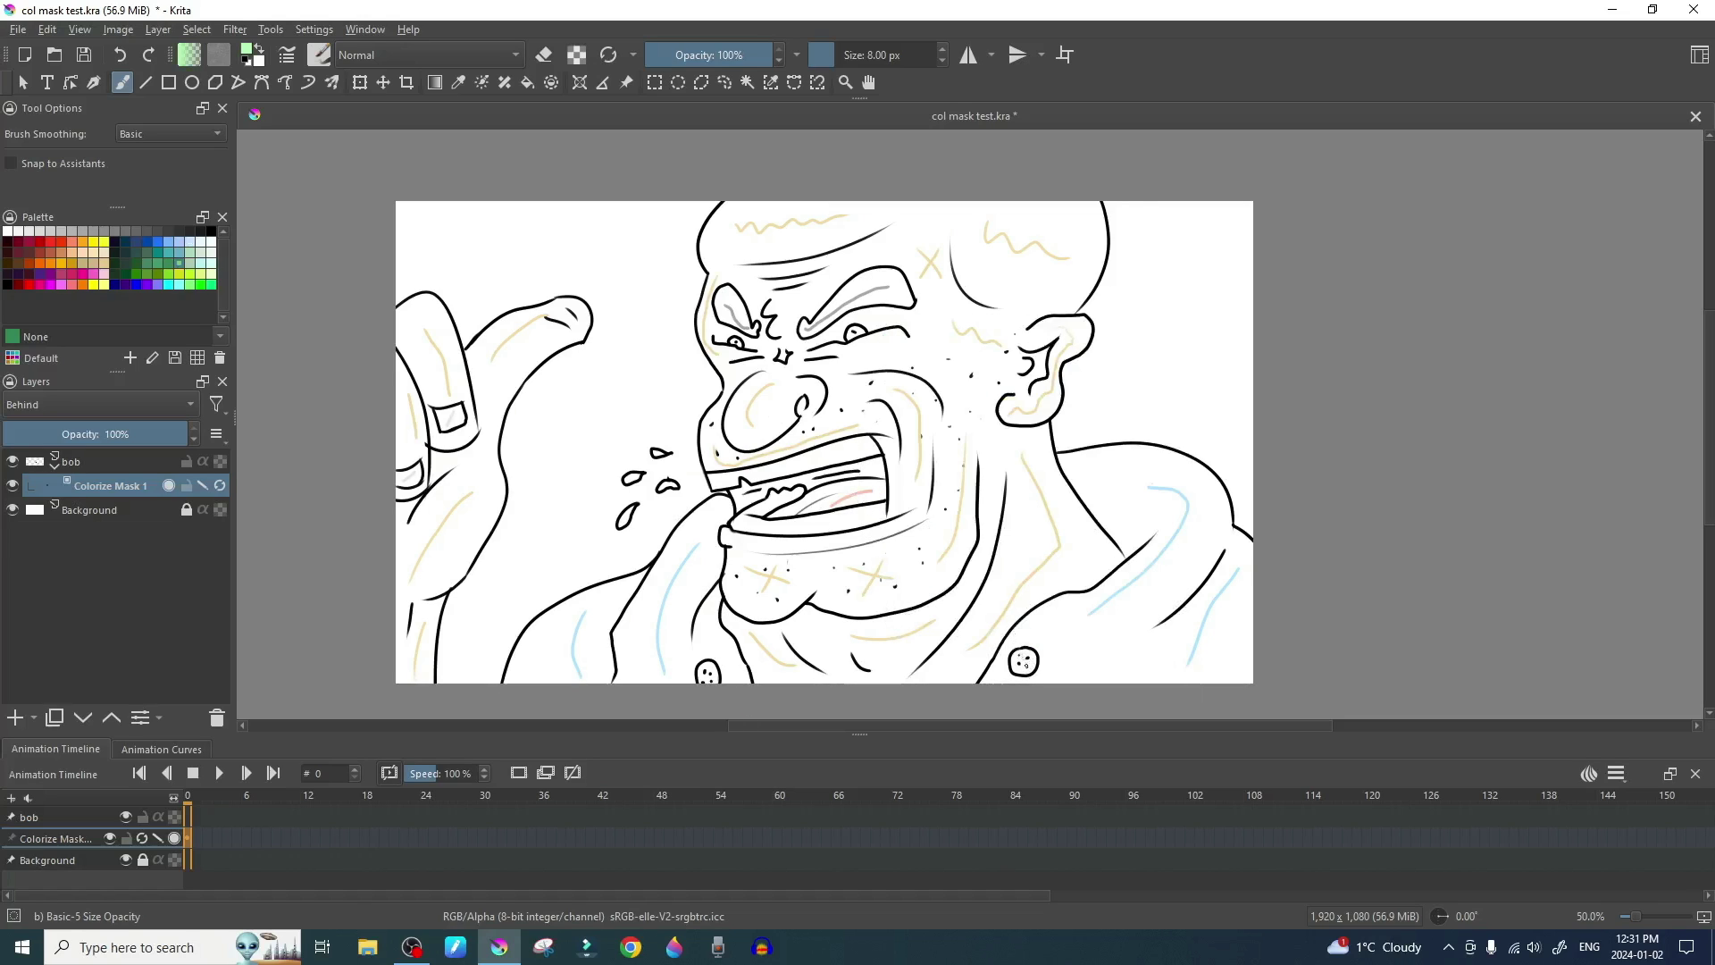
right_click(1025, 662)
right_click(1028, 655)
Update Colorize Mask 1 to flat-fill skin, shirt, mouth, teeth, brows and buttons.
left_click(221, 489)
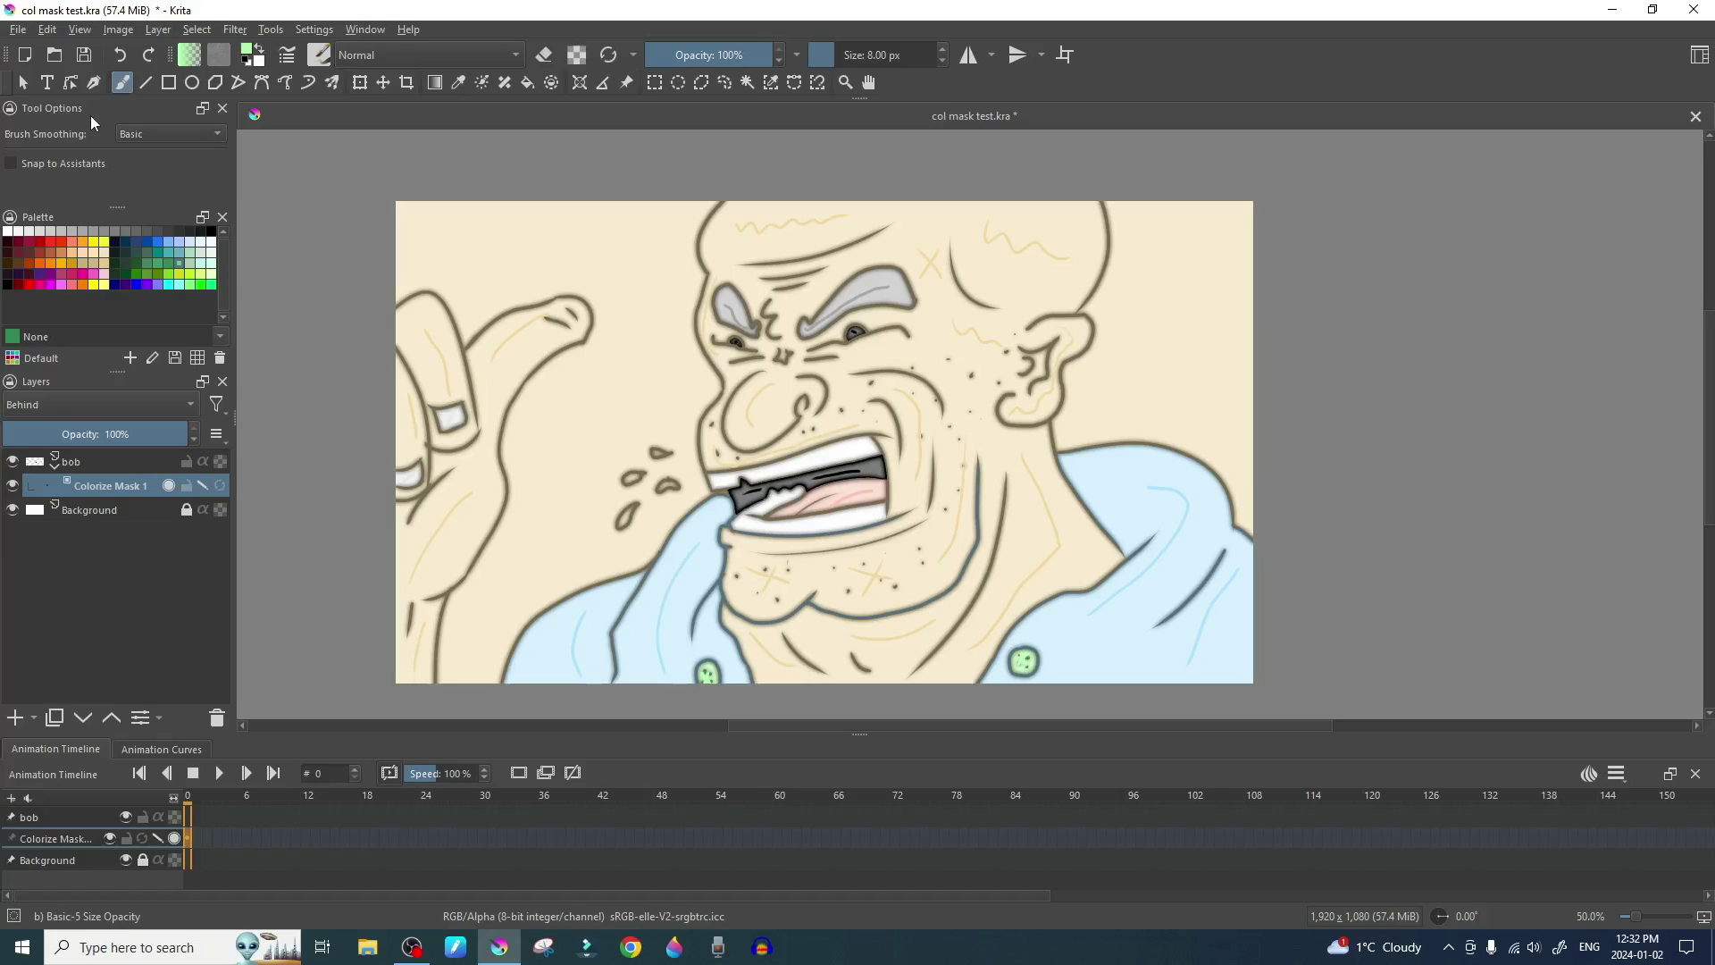
Reopen the Tool Options docker via Settings > Dockers and make it taller above the Palette.
left_click(223, 108)
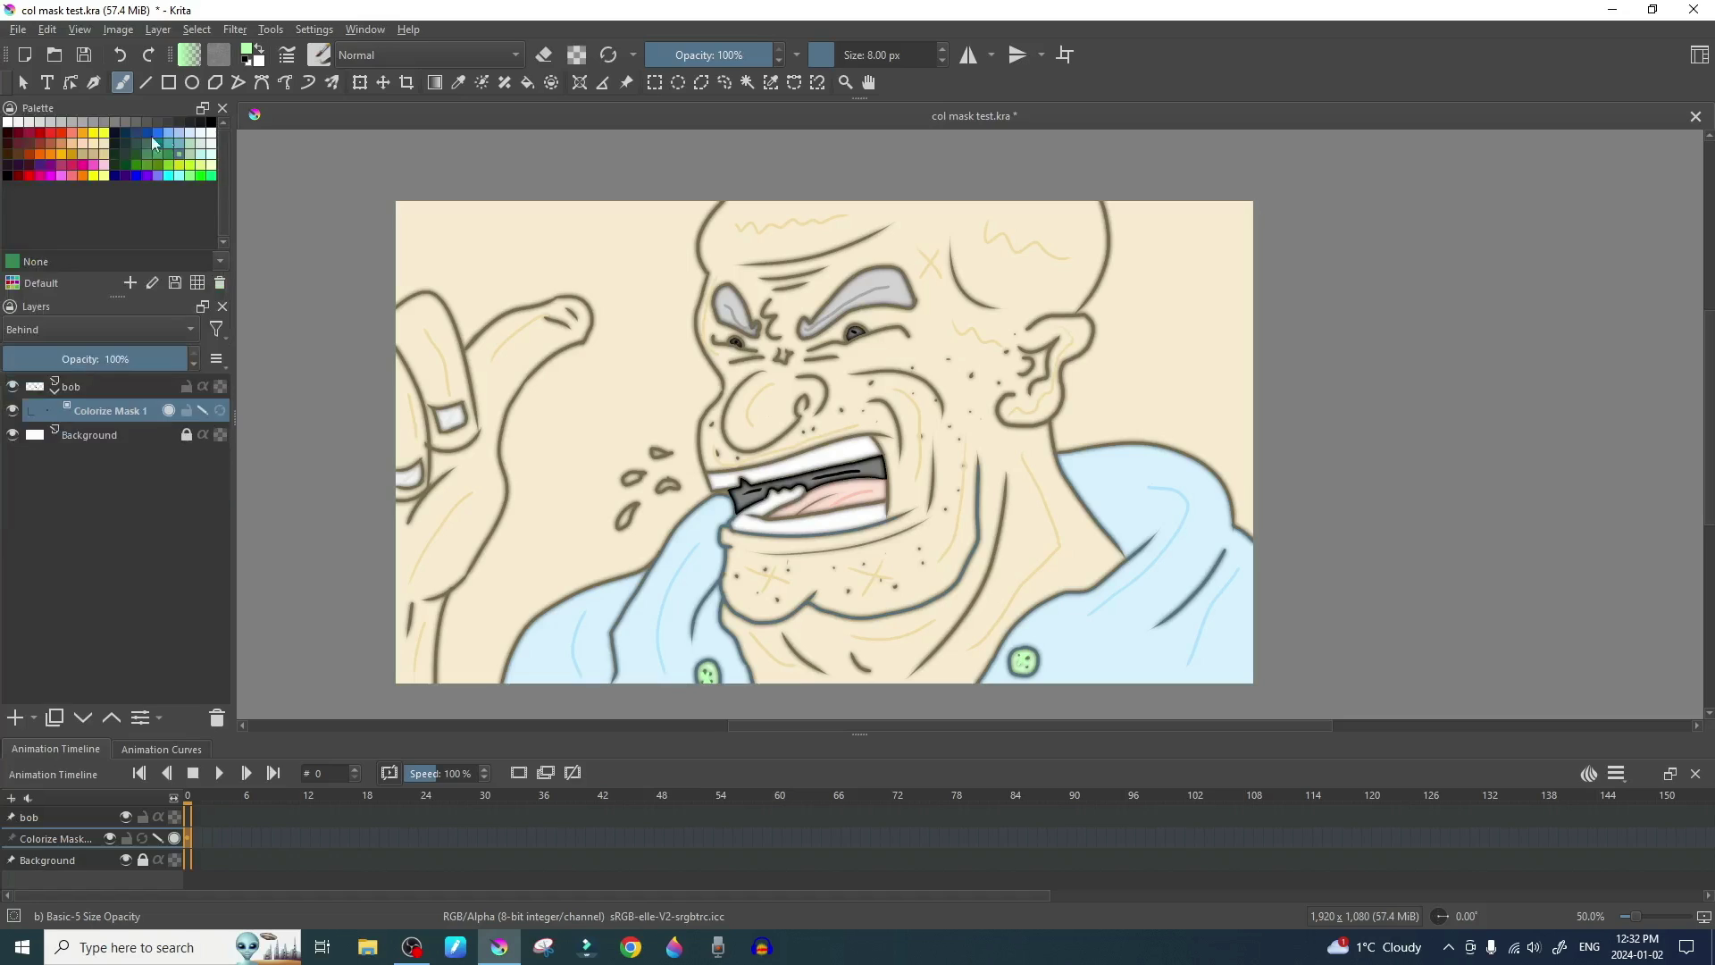
left_click(318, 32)
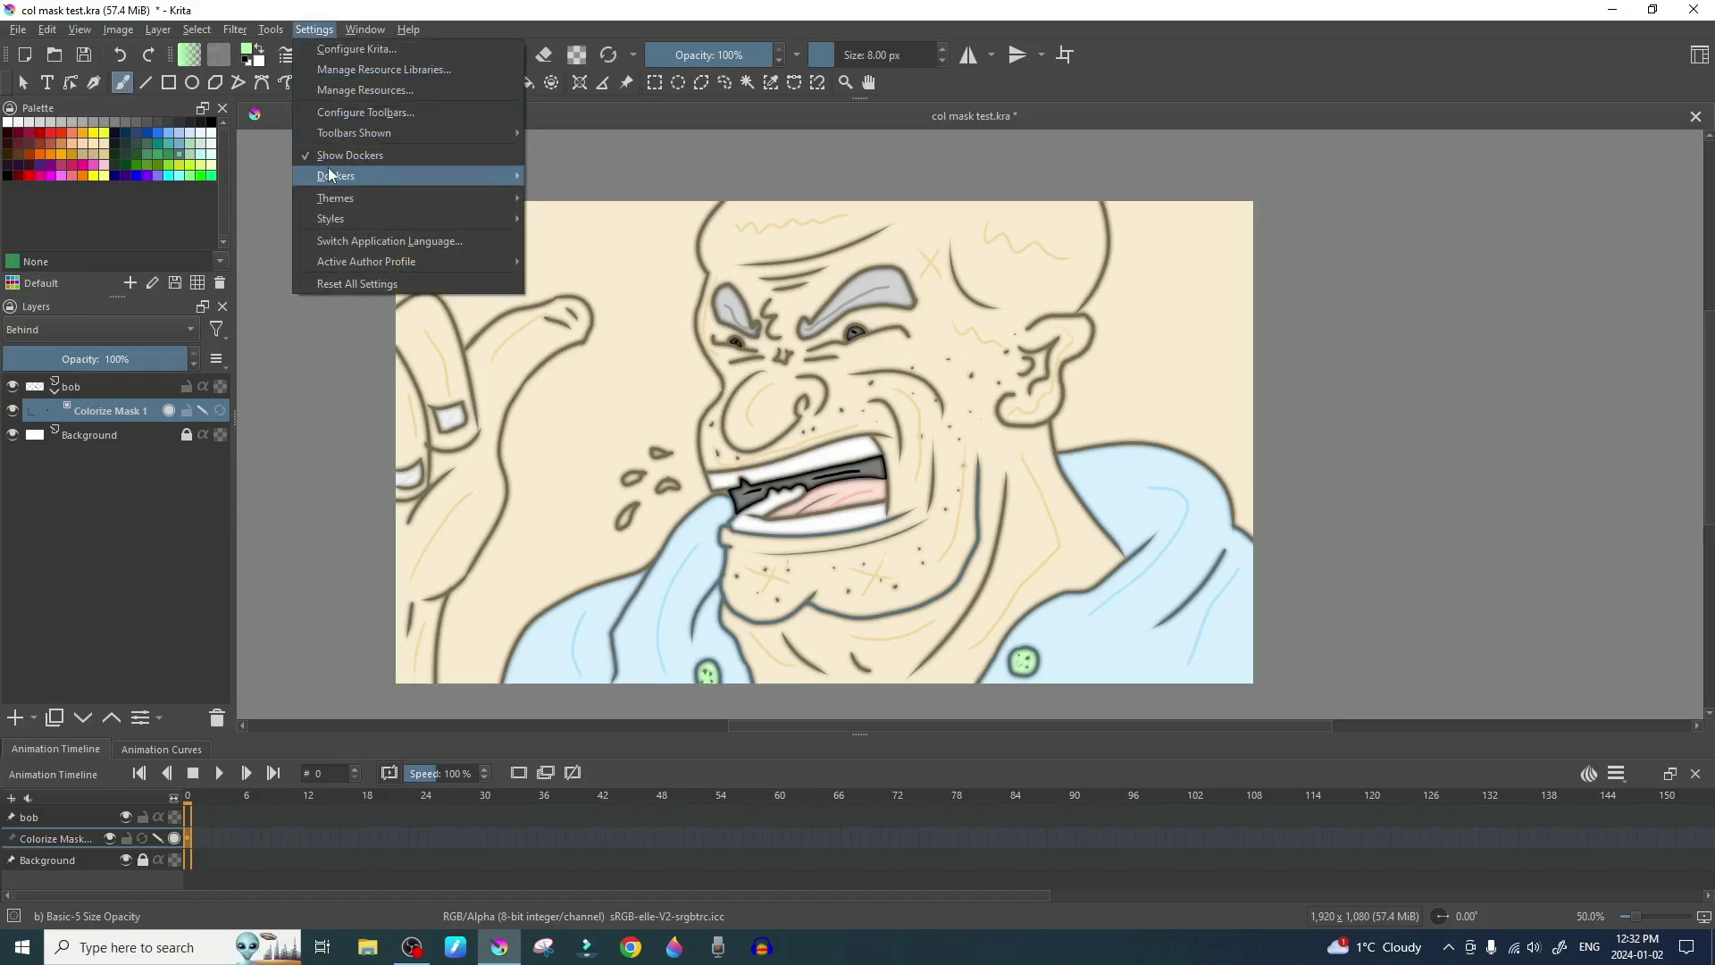
mouse_move(330, 174)
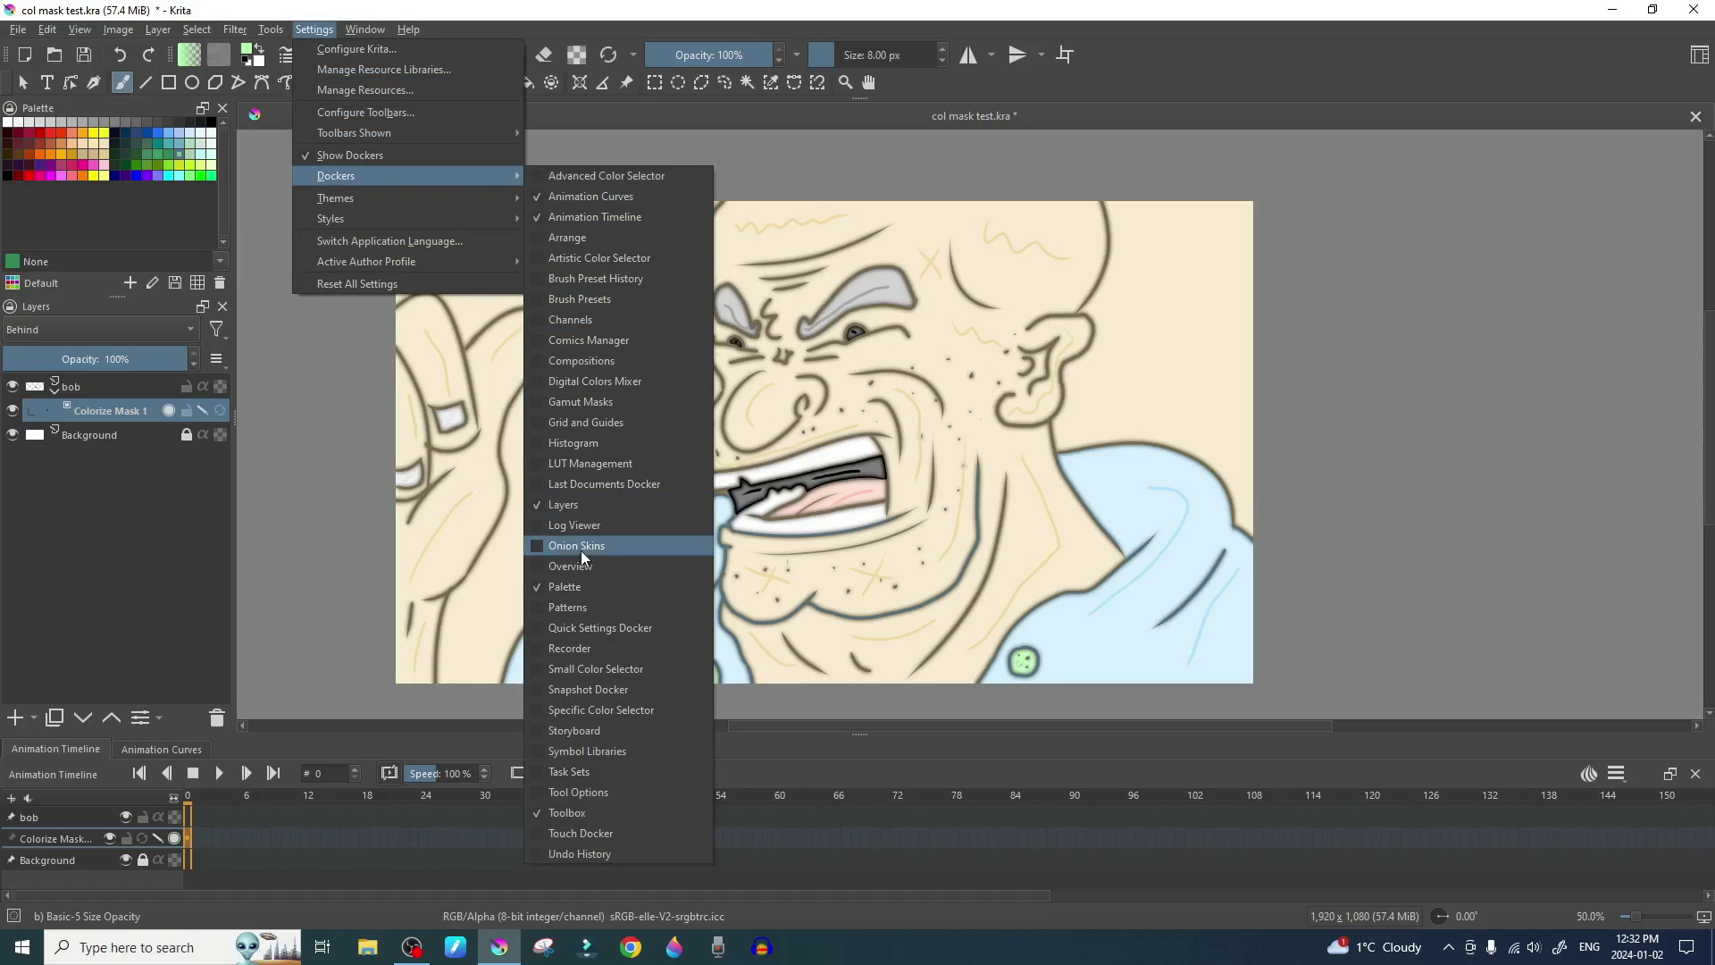
left_click(593, 791)
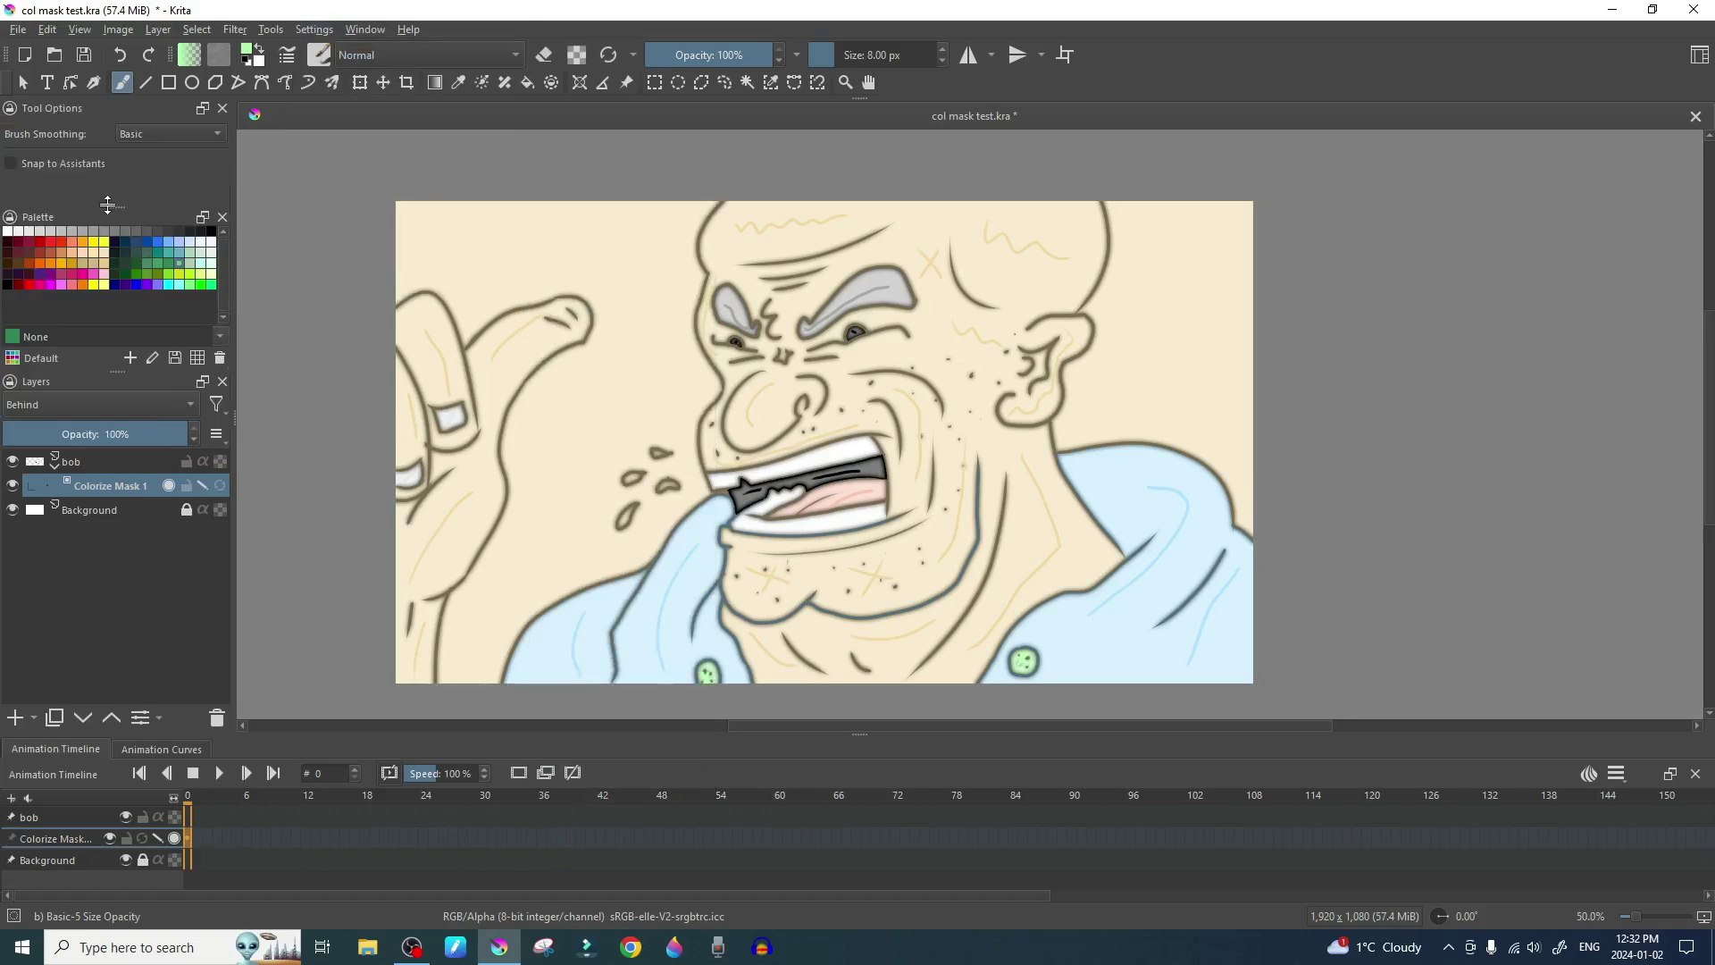
left_click_drag(107, 207, 103, 376)
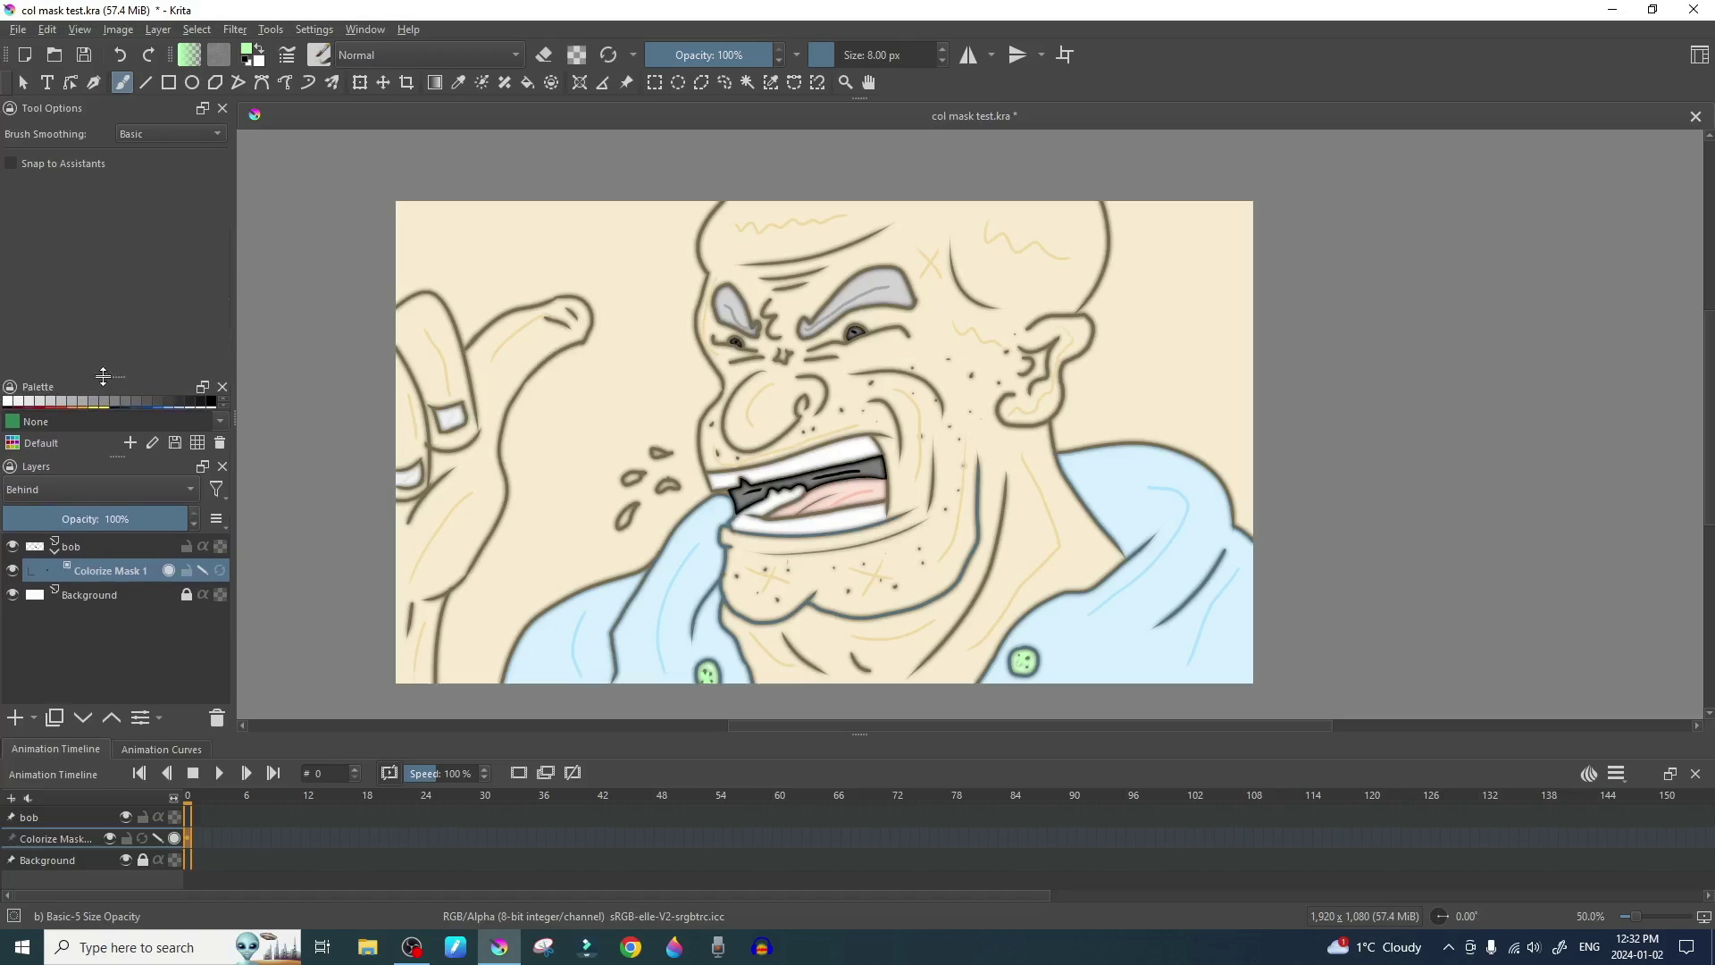
Select the Colorize Mask tool, set Gap close hint to 28 px, and enlarge the key strokes list.
left_click(482, 83)
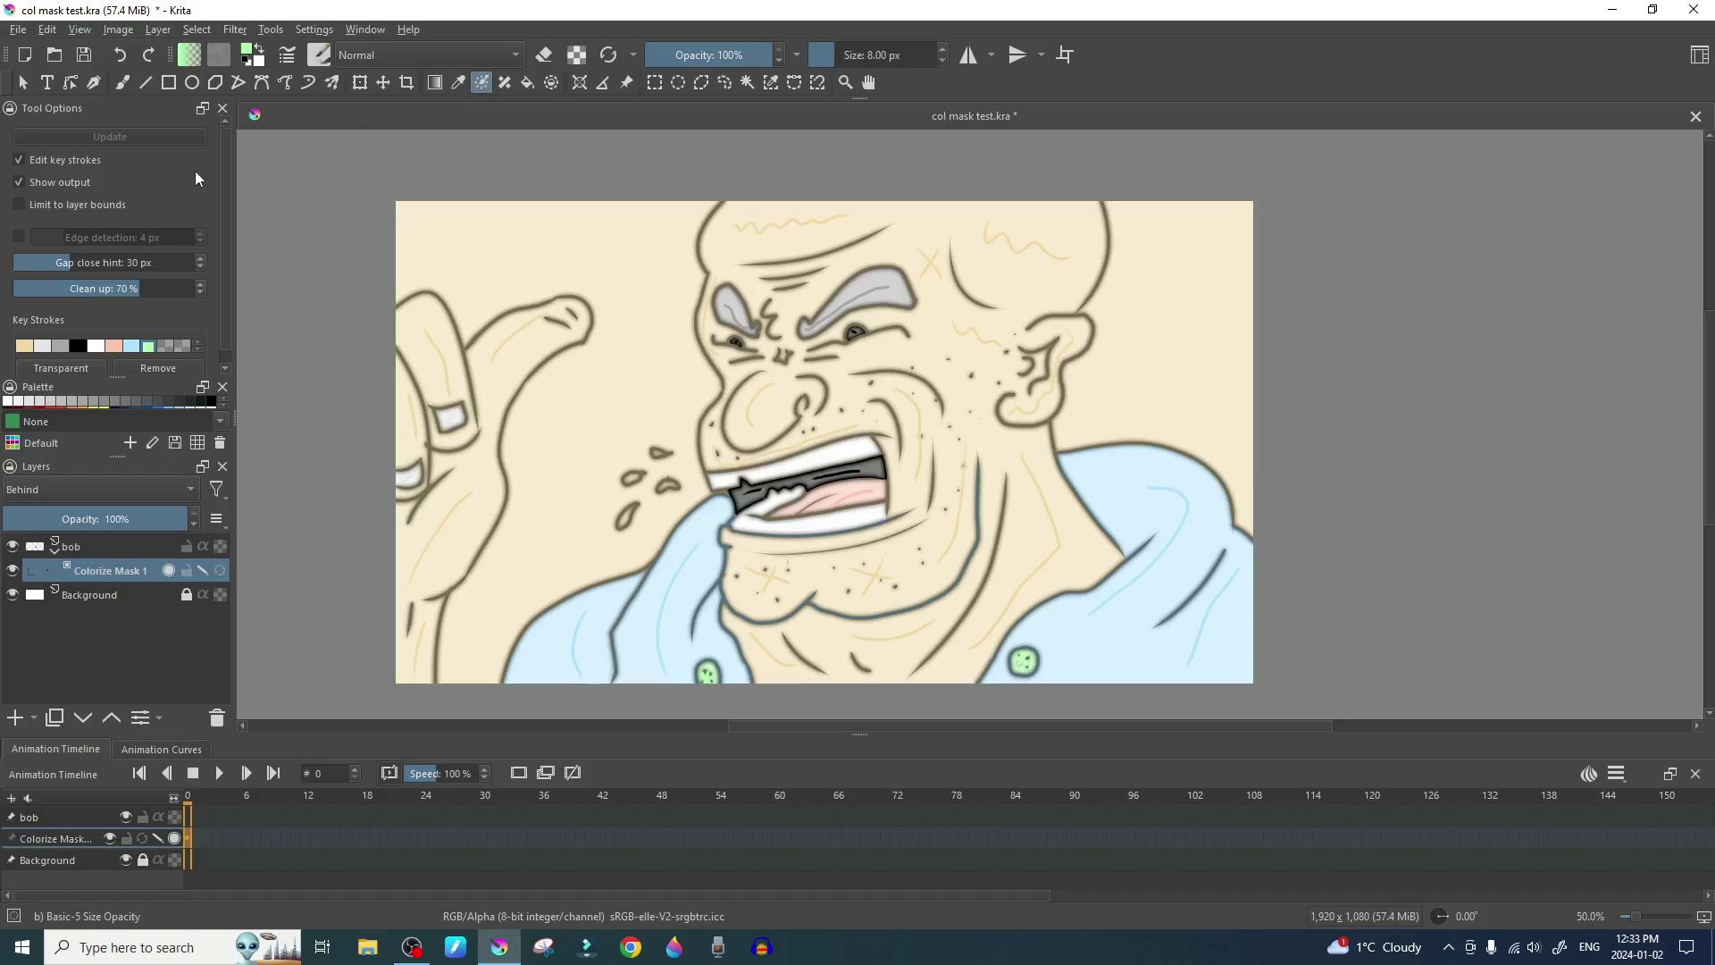
scroll(127, 234, "down", 1)
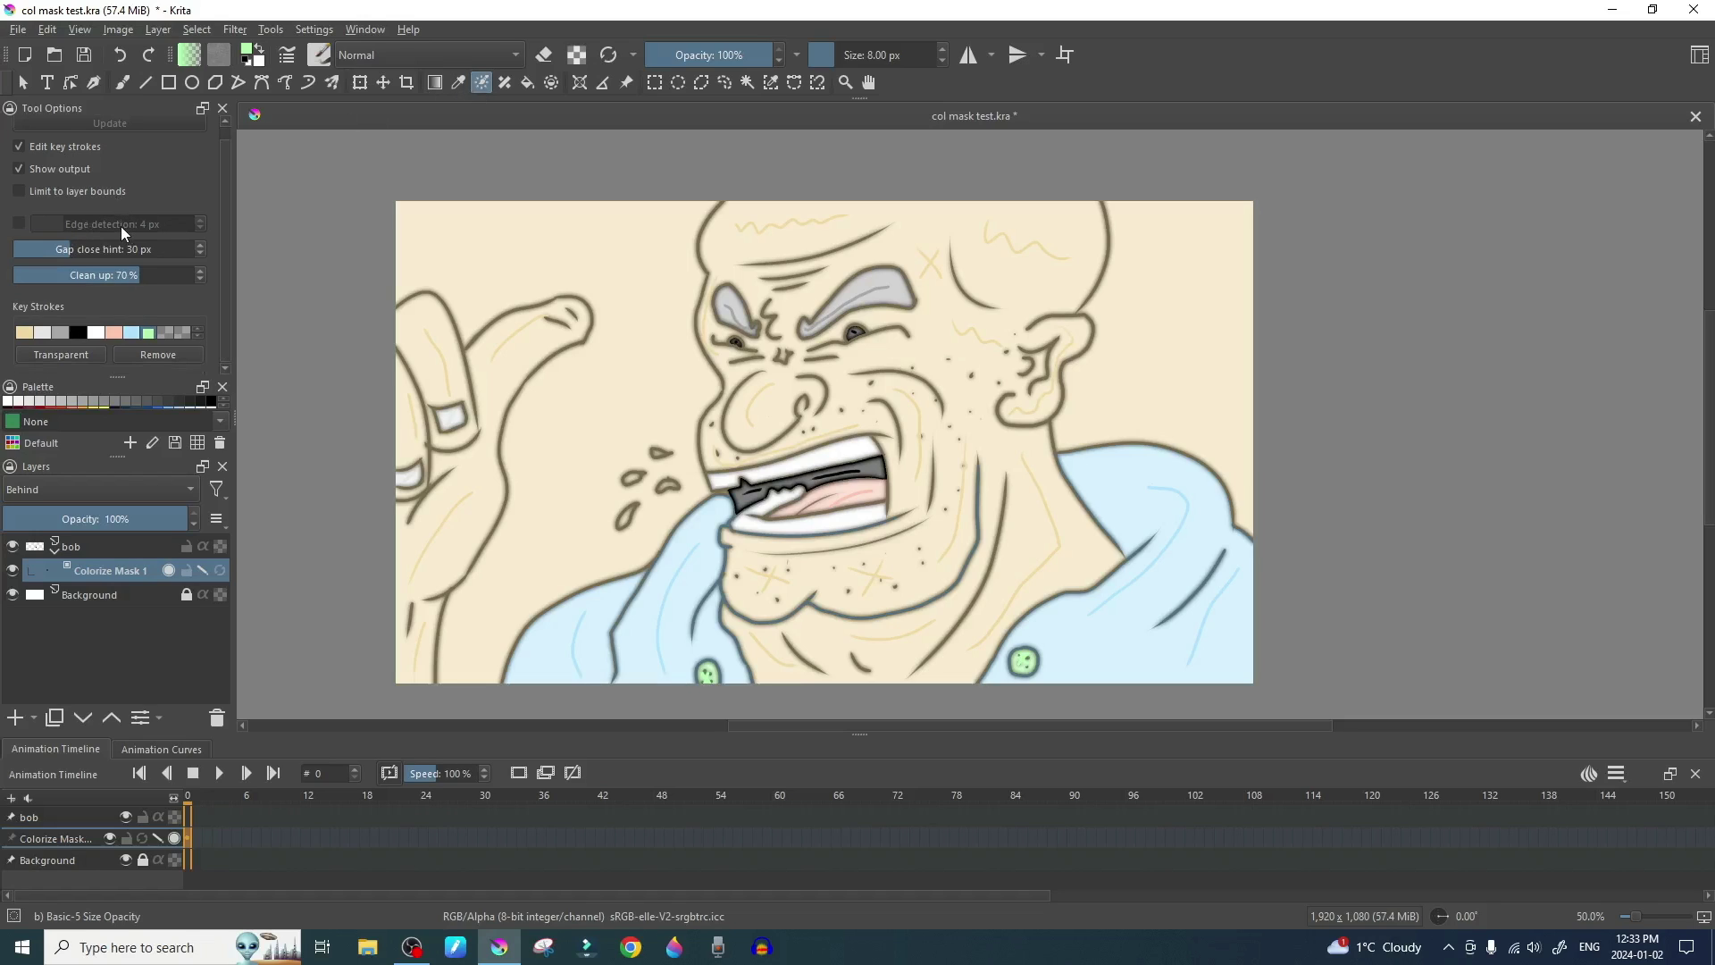
double_click(200, 254)
left_click_drag(102, 386, 107, 494)
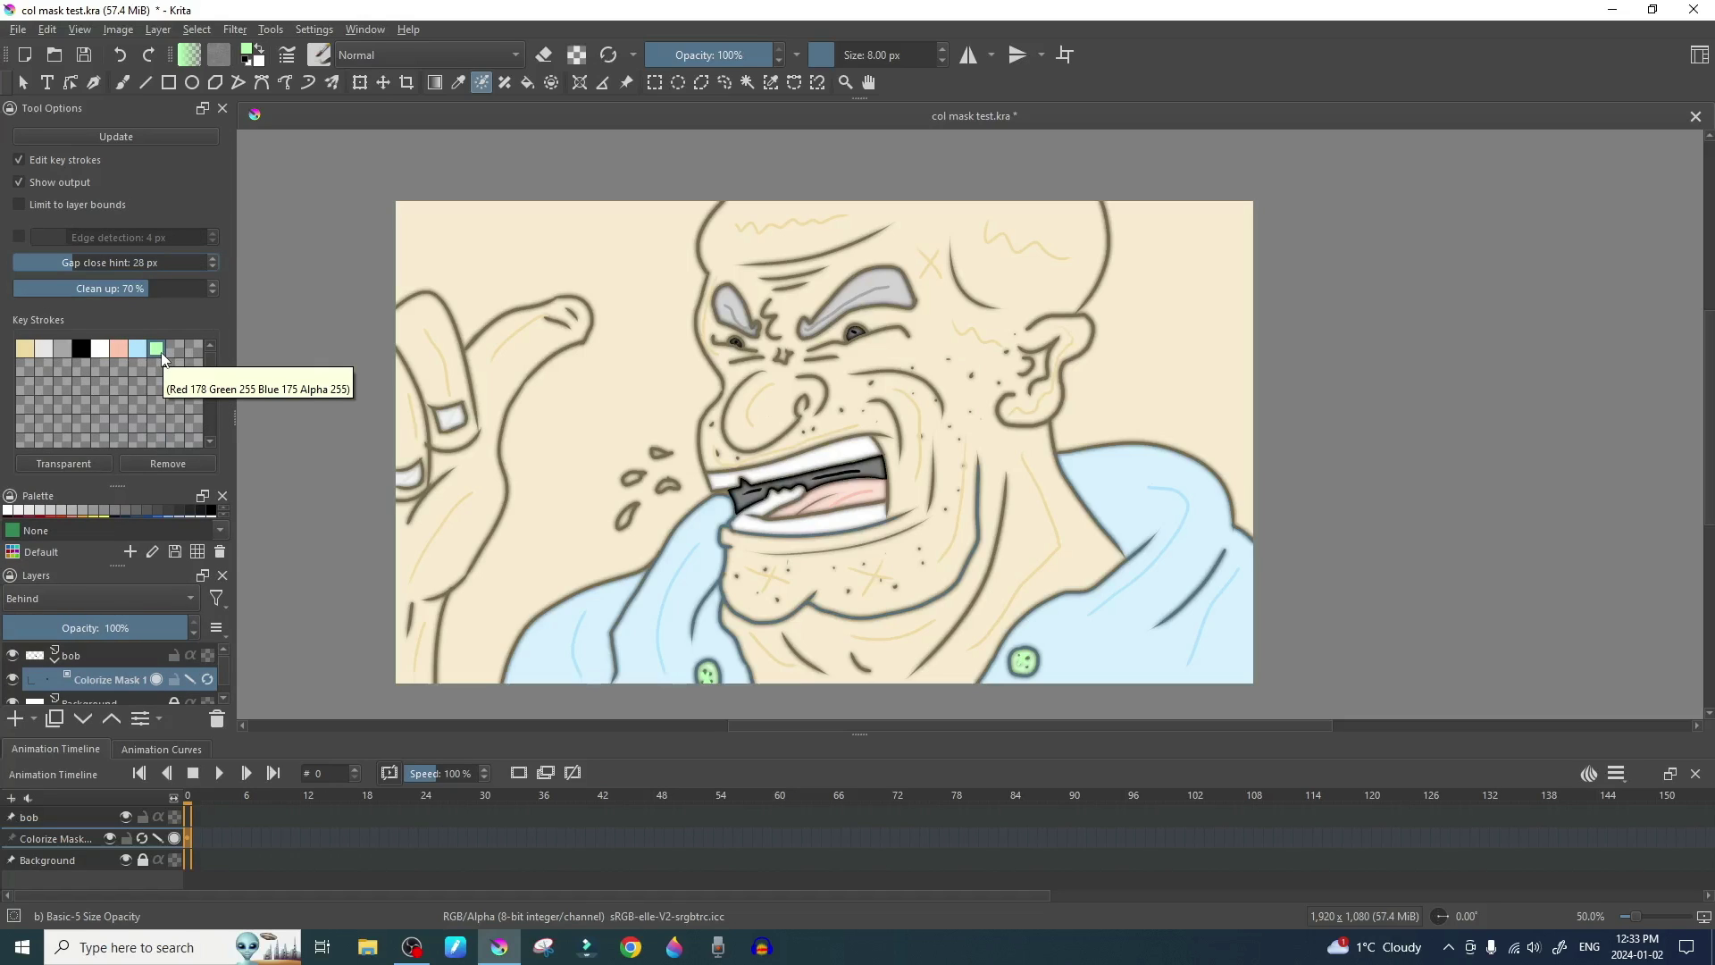
Pick pink and draw X key strokes above the thumb, beside the droplets and right of the ear.
right_click(923, 478)
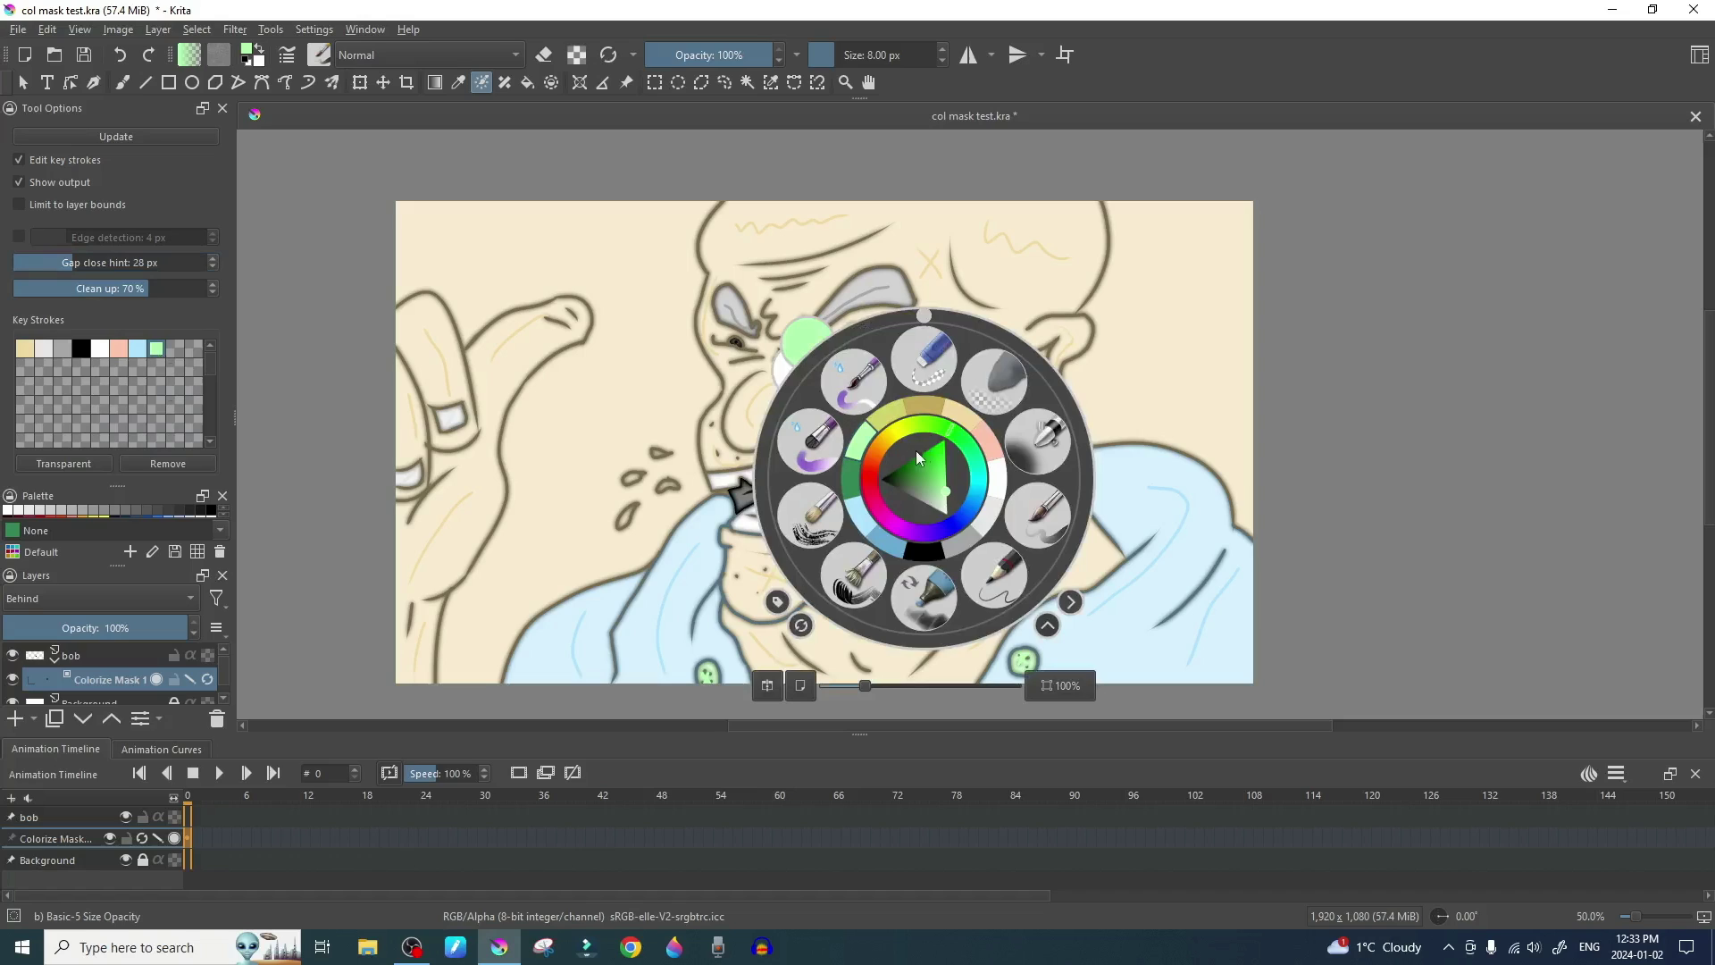
left_click_drag(894, 447, 880, 517)
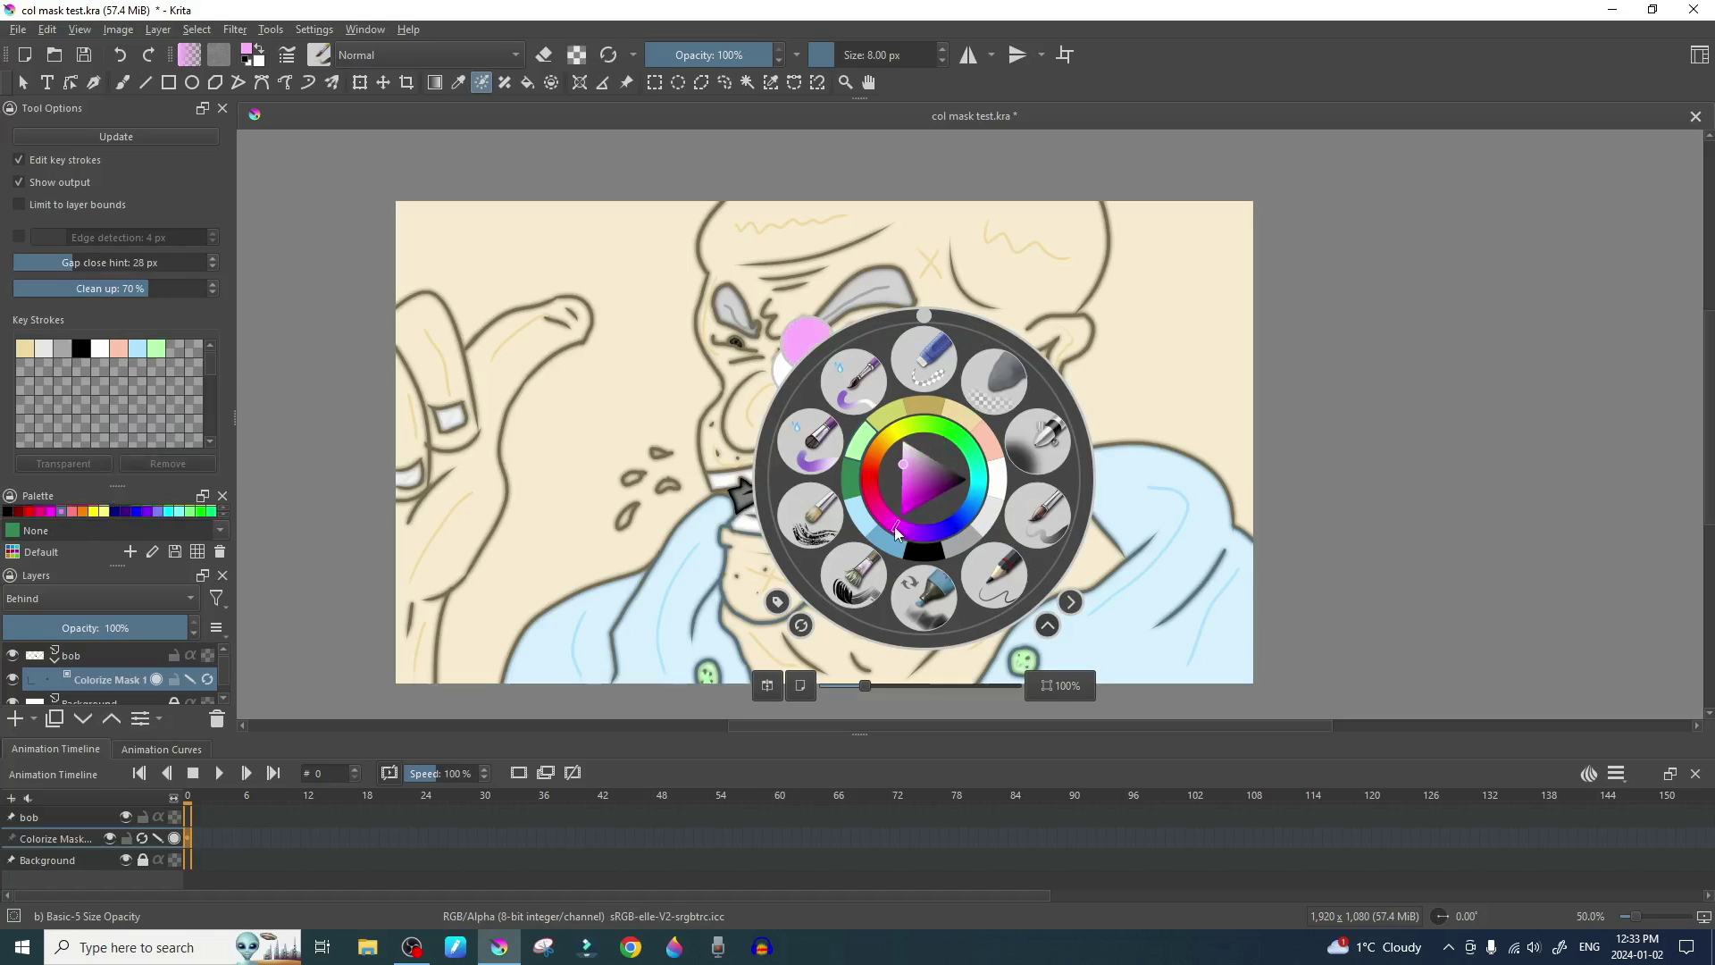
mouse_move(473, 233)
left_mouse_down()
mouse_move(553, 279)
mouse_move(481, 296)
left_mouse_up()
left_click_drag(583, 389, 643, 434)
left_click_drag(629, 390, 588, 459)
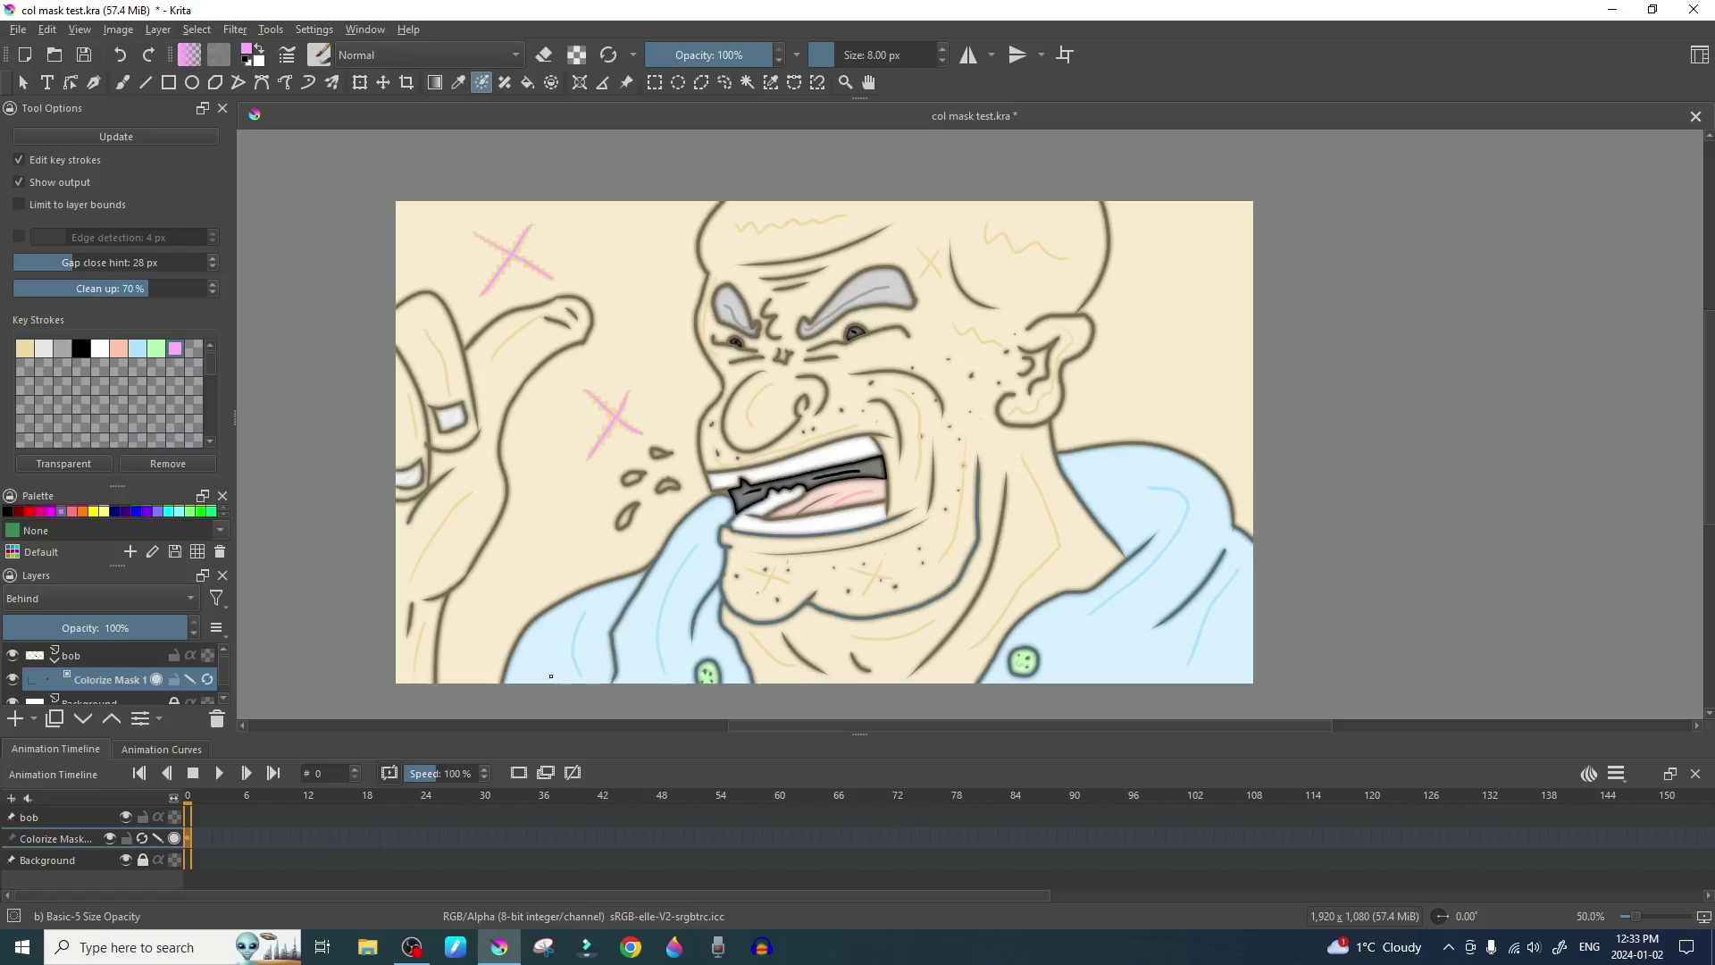
mouse_move(1154, 310)
left_mouse_down()
mouse_move(1227, 361)
mouse_move(1163, 367)
left_mouse_up()
Make the pink key stroke transparent, enlarge the Layers list, and recompute the colorize mask fill.
left_click(64, 466)
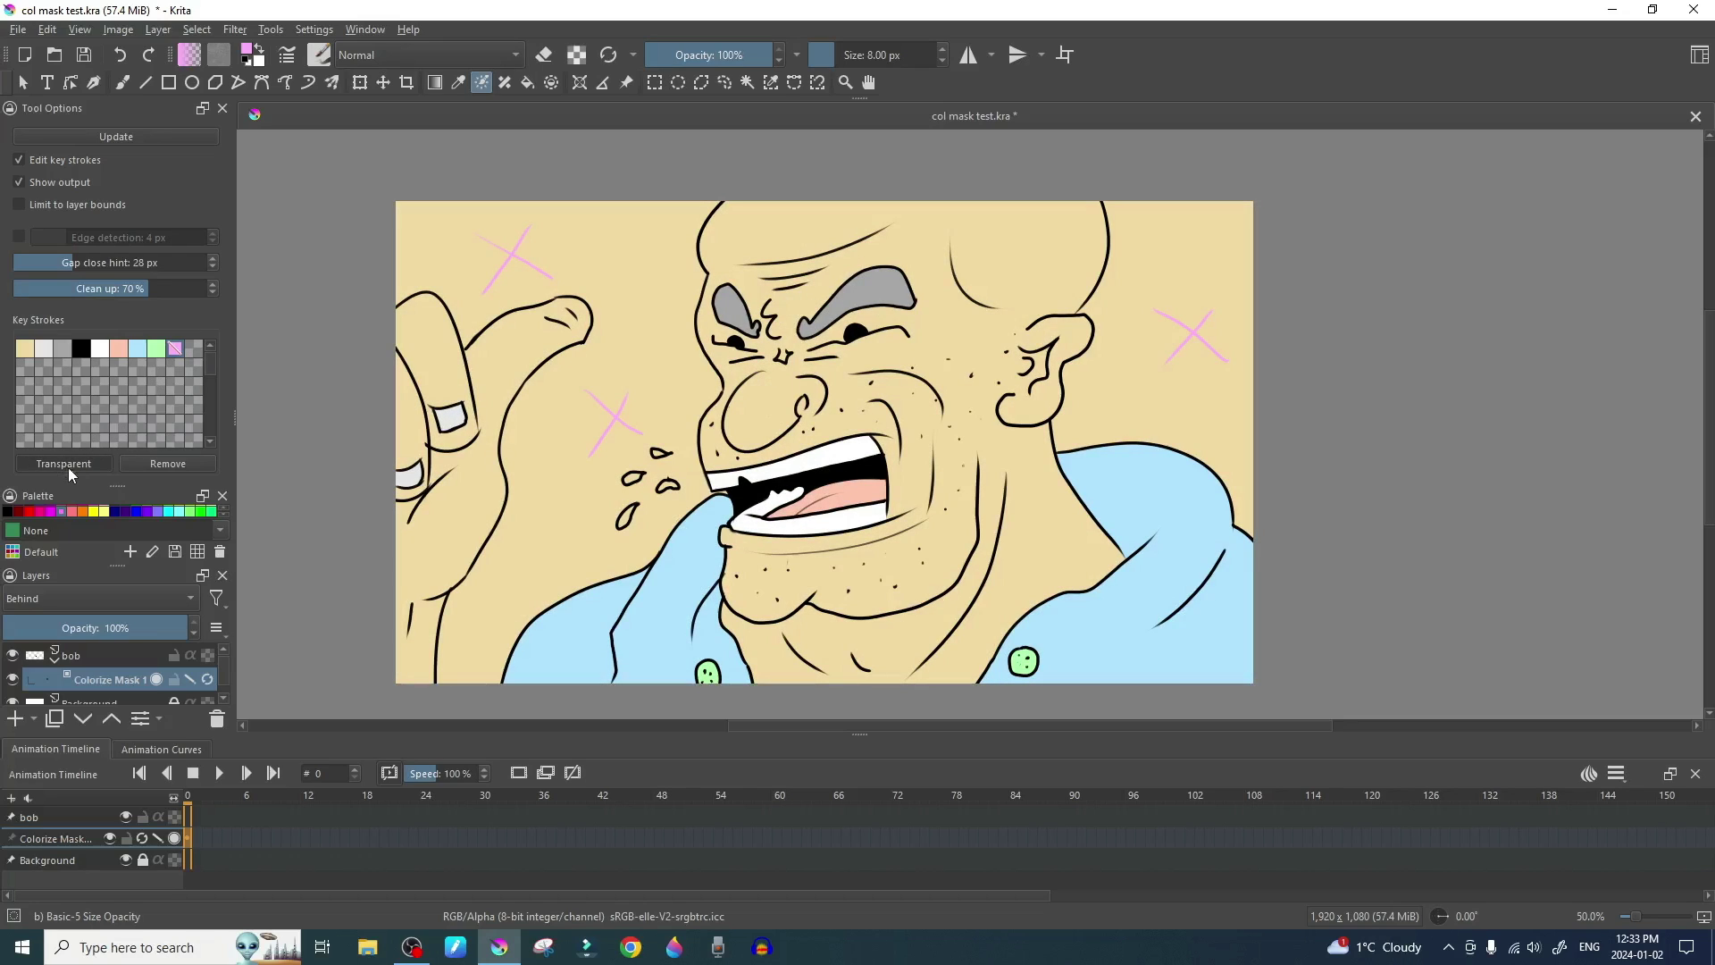
left_click_drag(117, 485, 126, 259)
left_click_drag(116, 566, 119, 404)
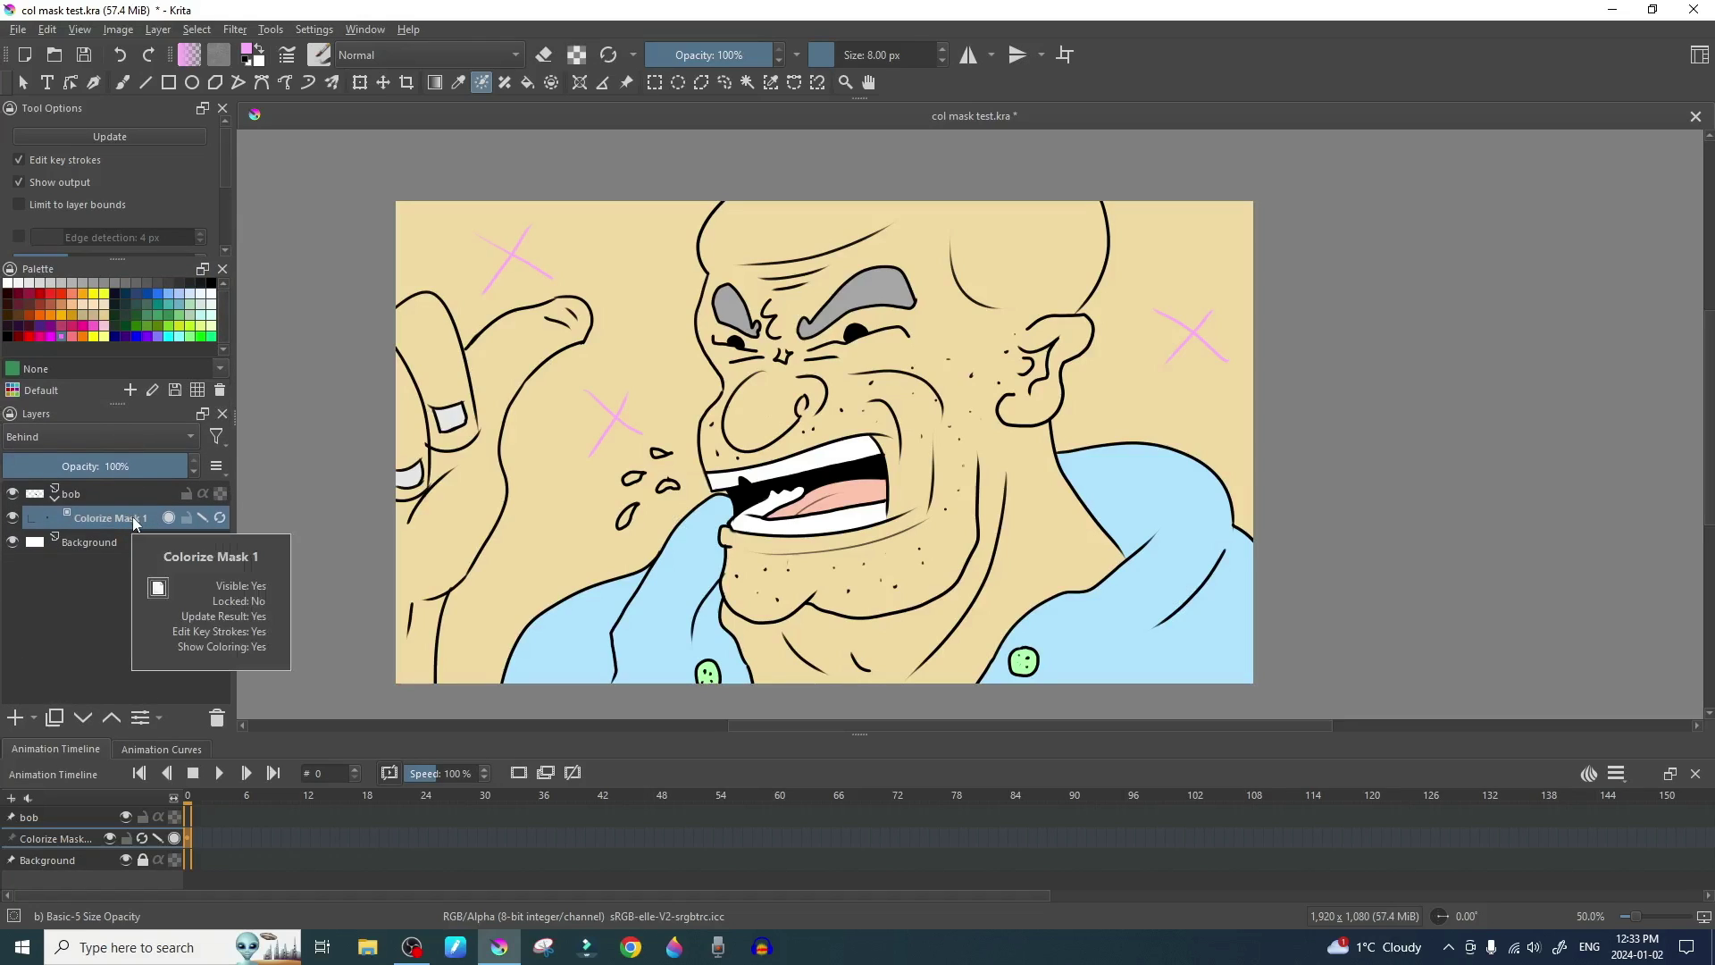
left_click(221, 520)
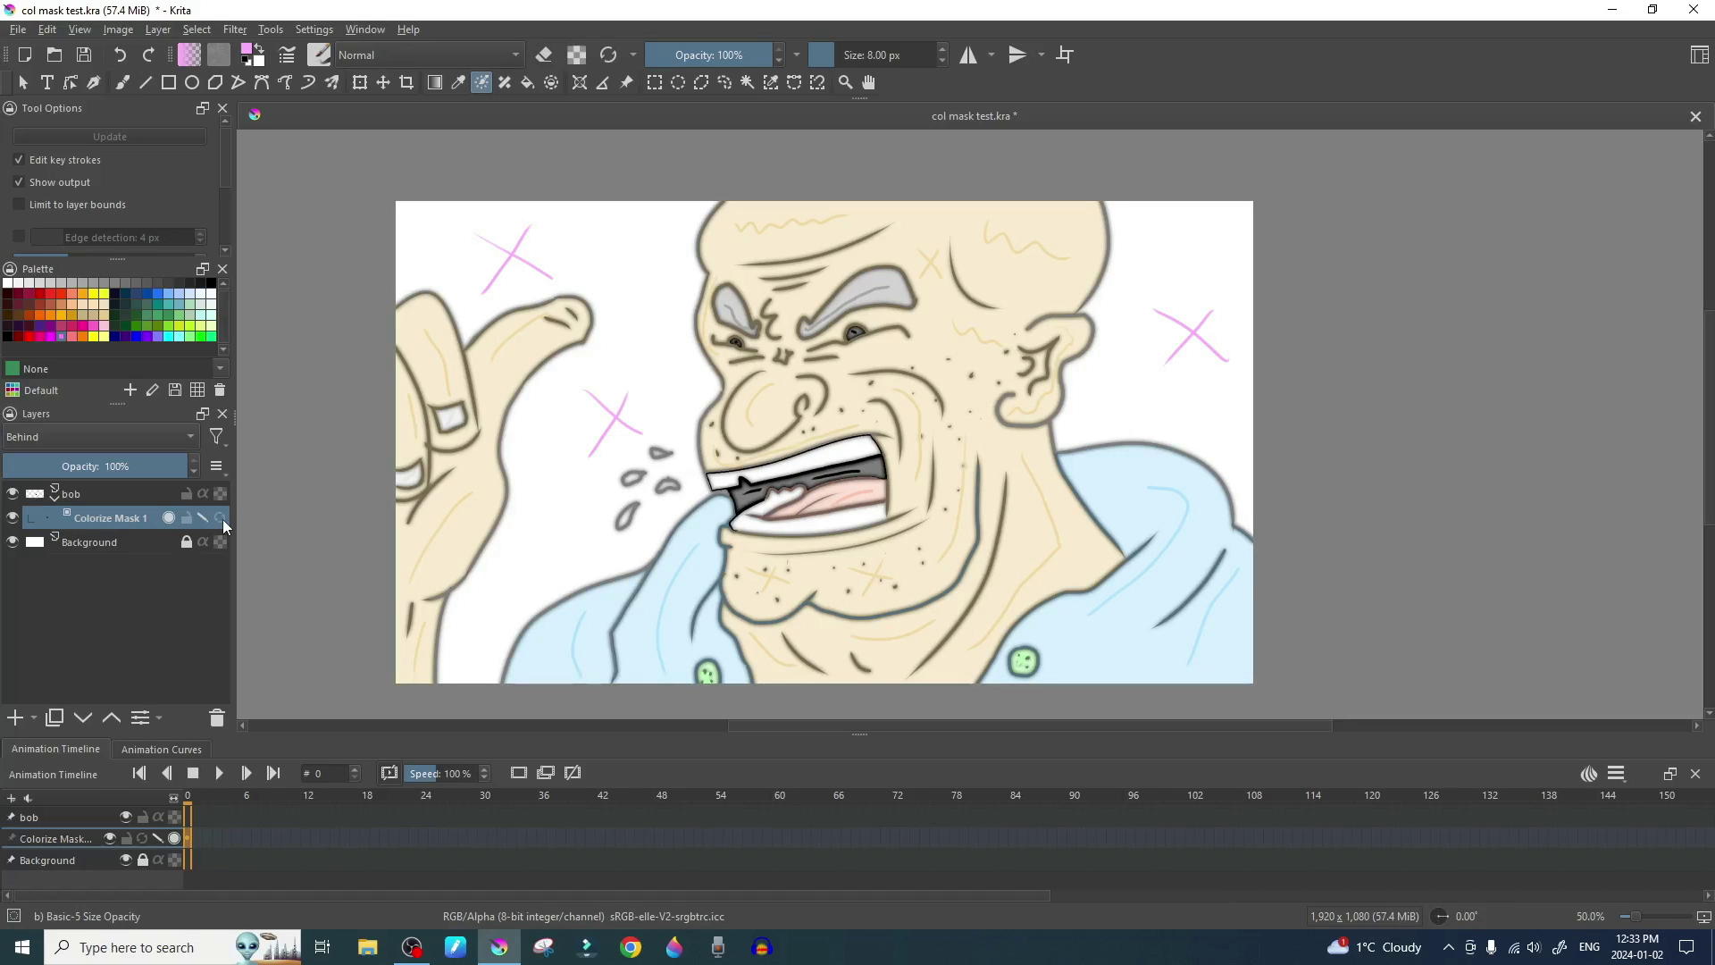
right_click(121, 522)
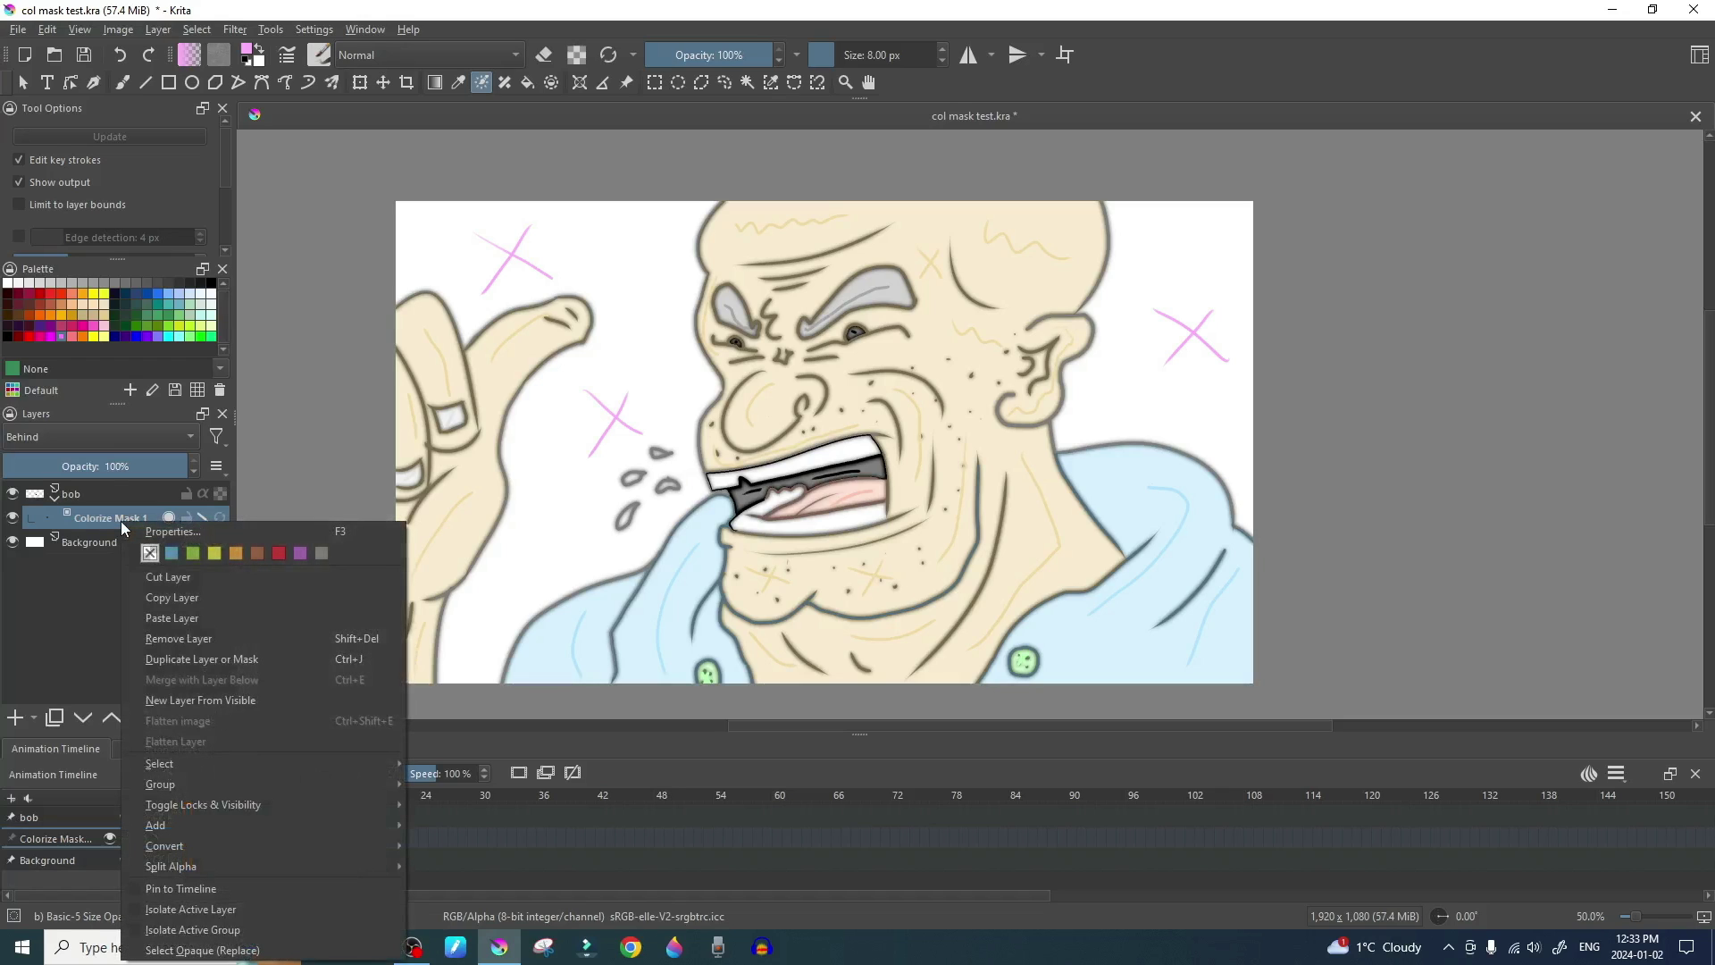
mouse_move(250, 760)
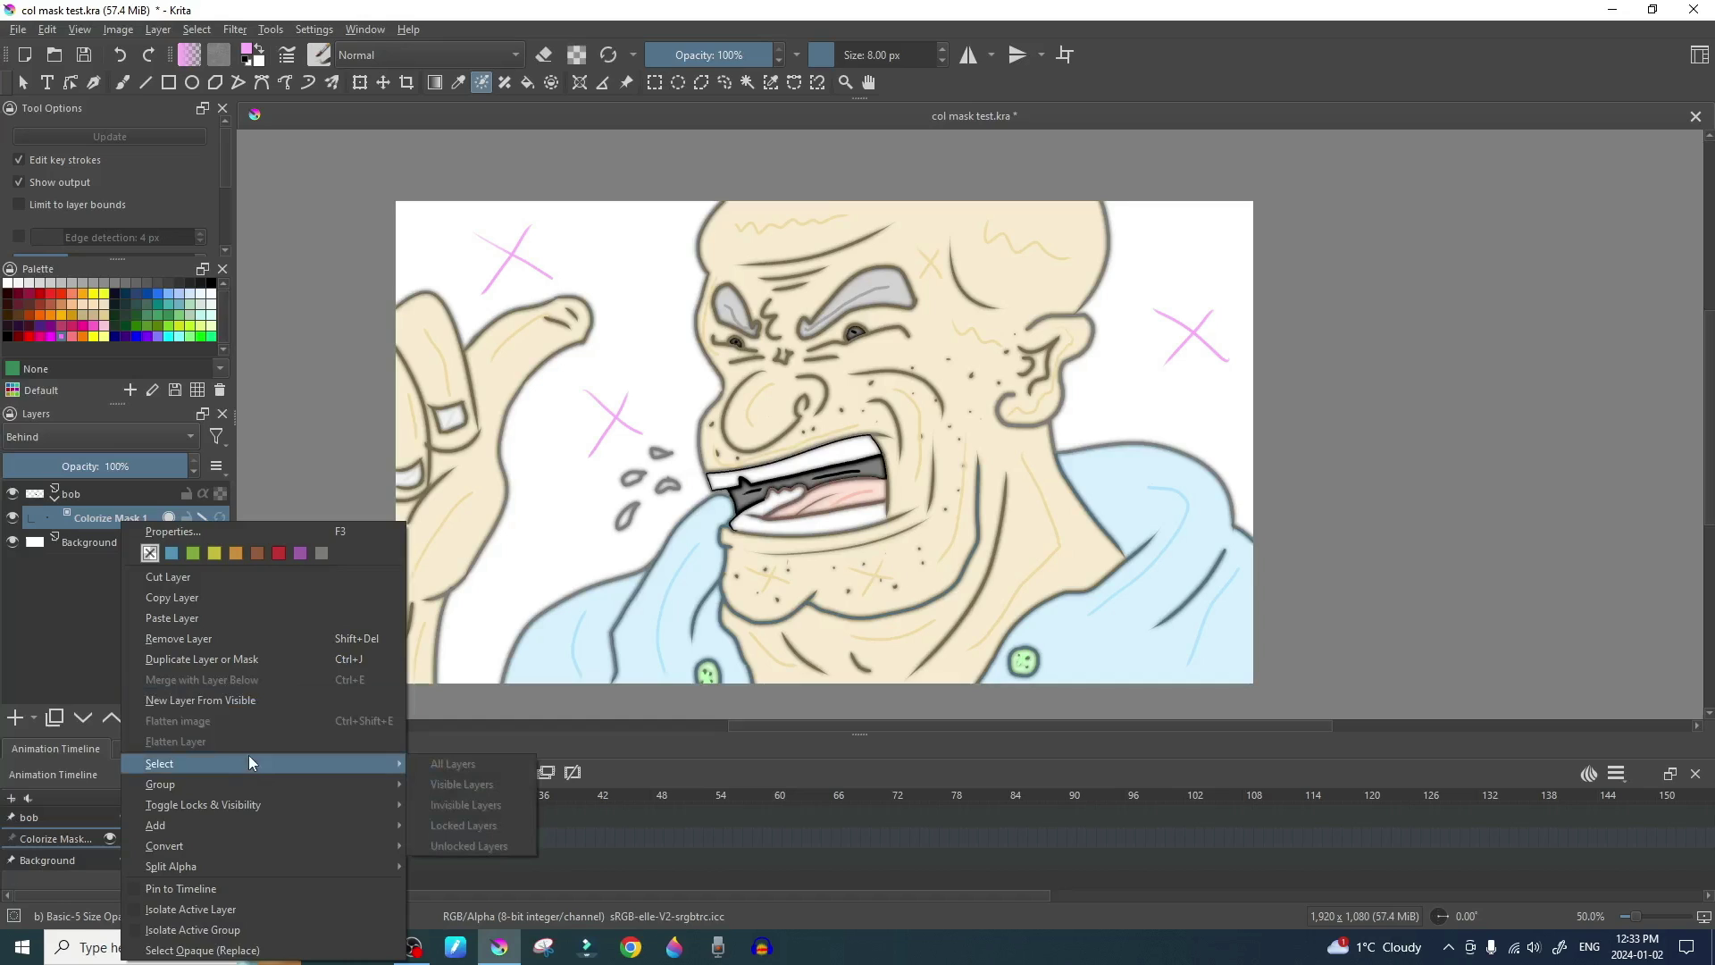
mouse_move(243, 851)
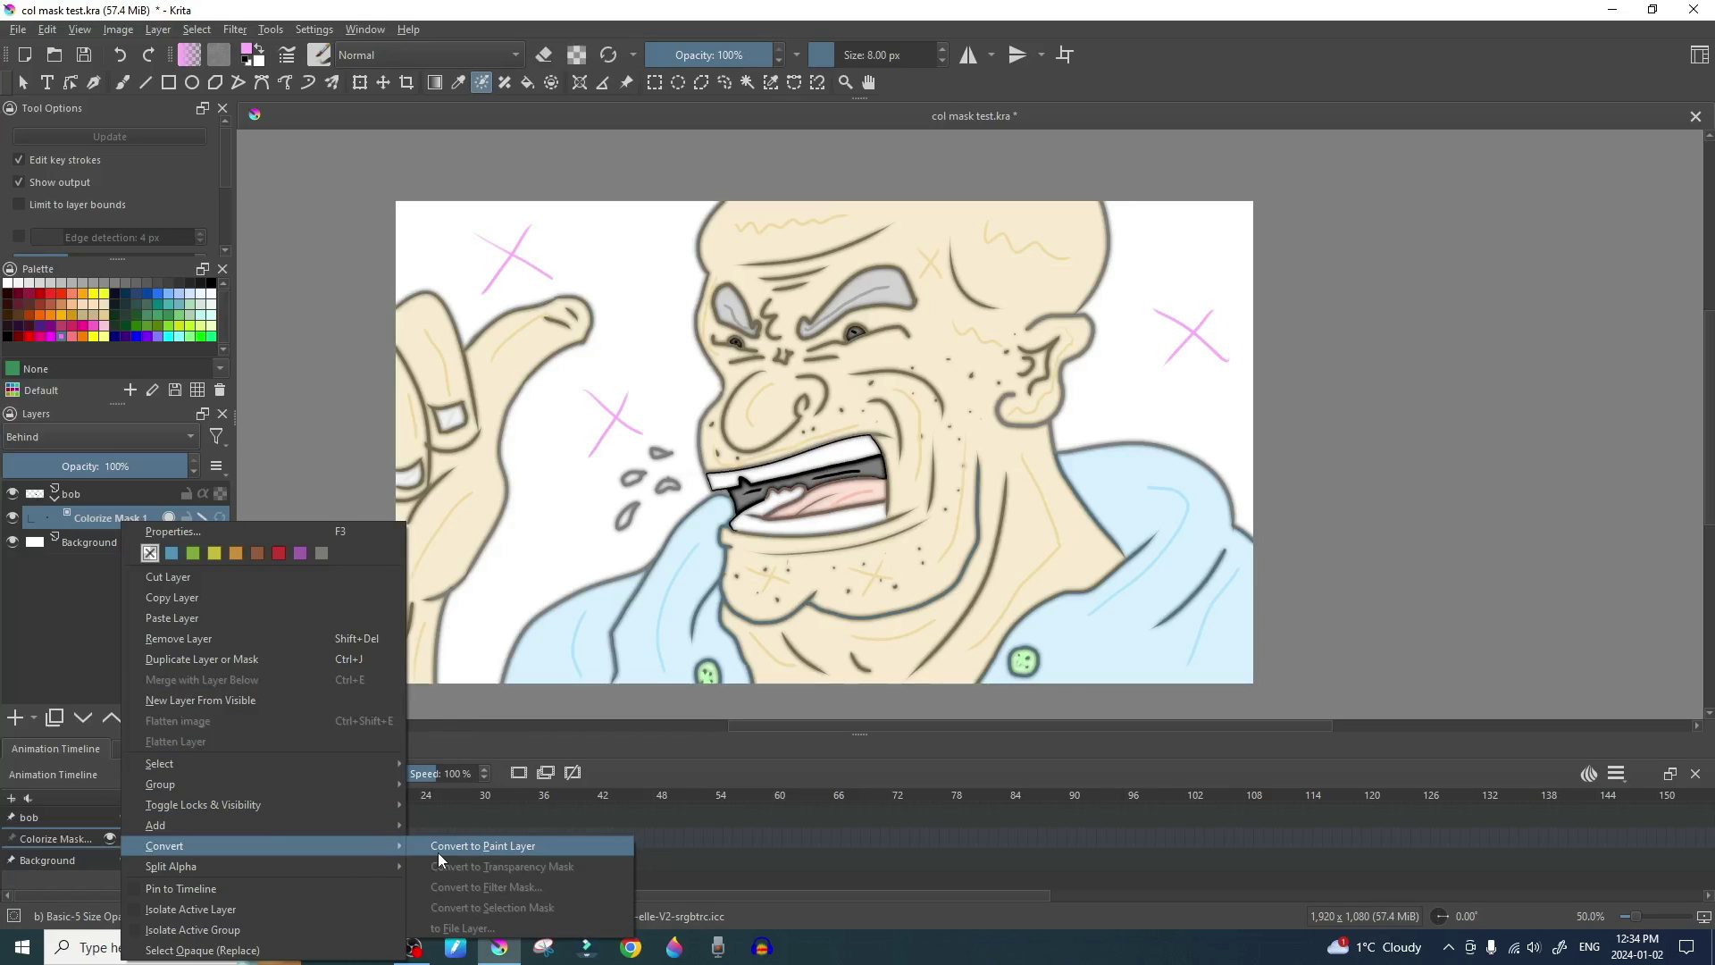
left_click(482, 845)
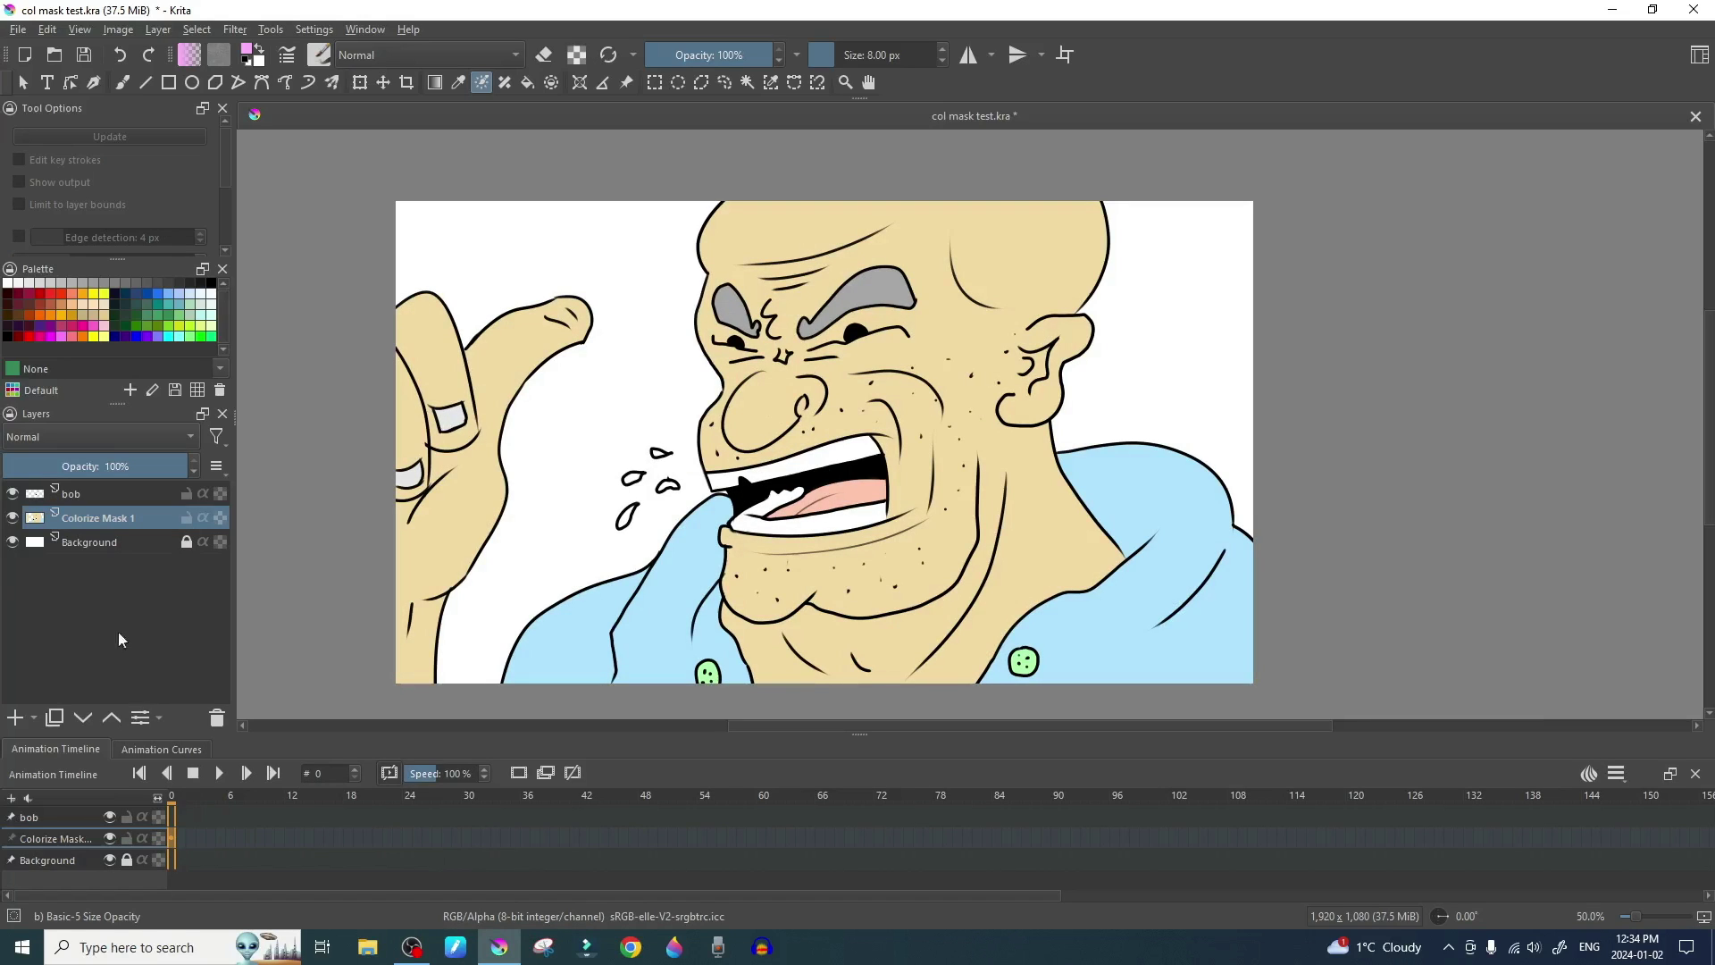
left_click(15, 521)
left_click(14, 497)
left_click(14, 495)
Rename the Colorize Mask 1 layer to 'paint'.
scroll(779, 425, "up", 4)
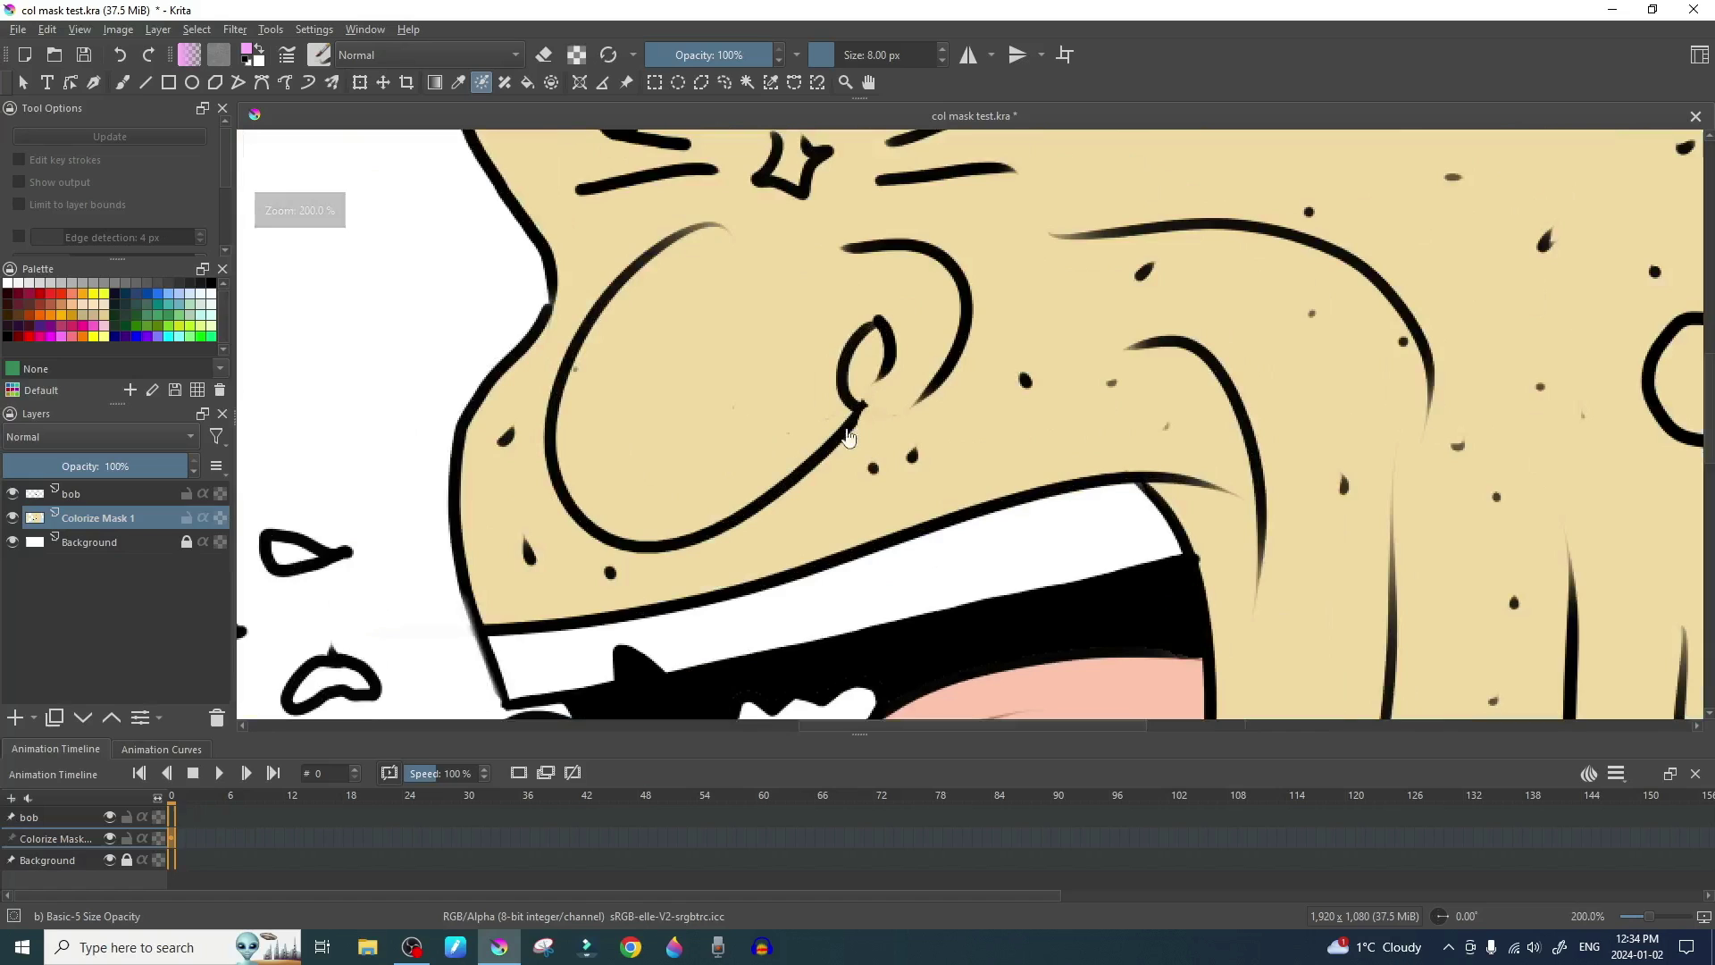
scroll(723, 262, "down", 4)
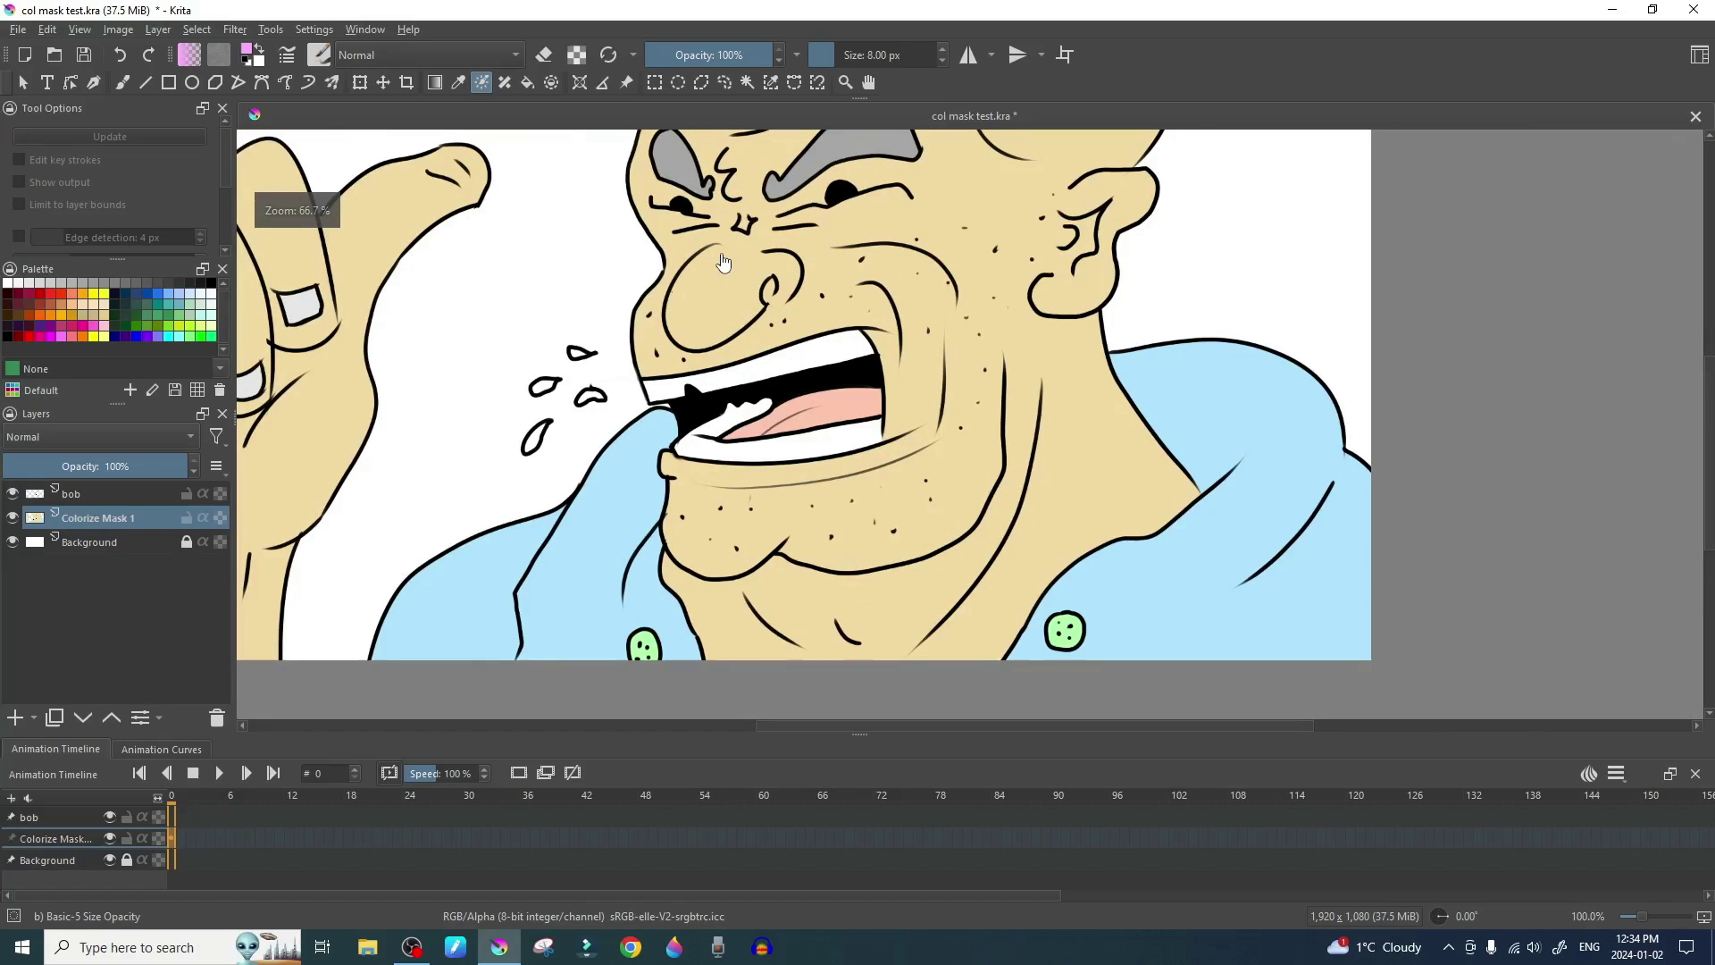
scroll(675, 310, "up", 1)
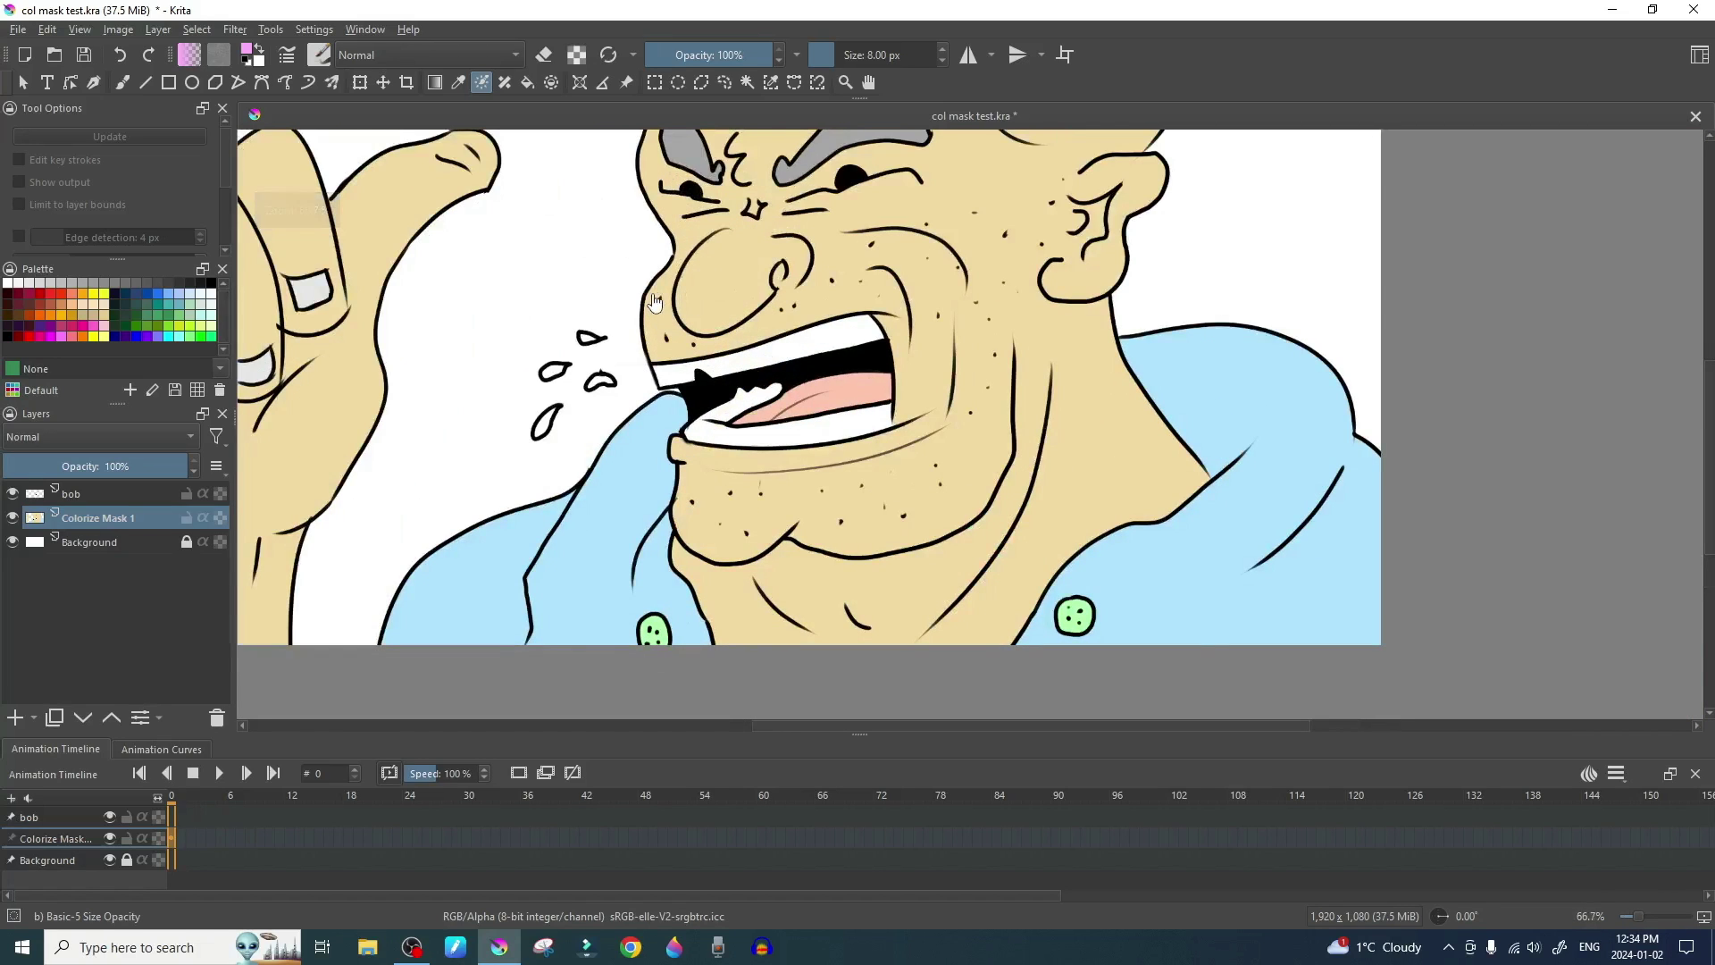
double_click(84, 521)
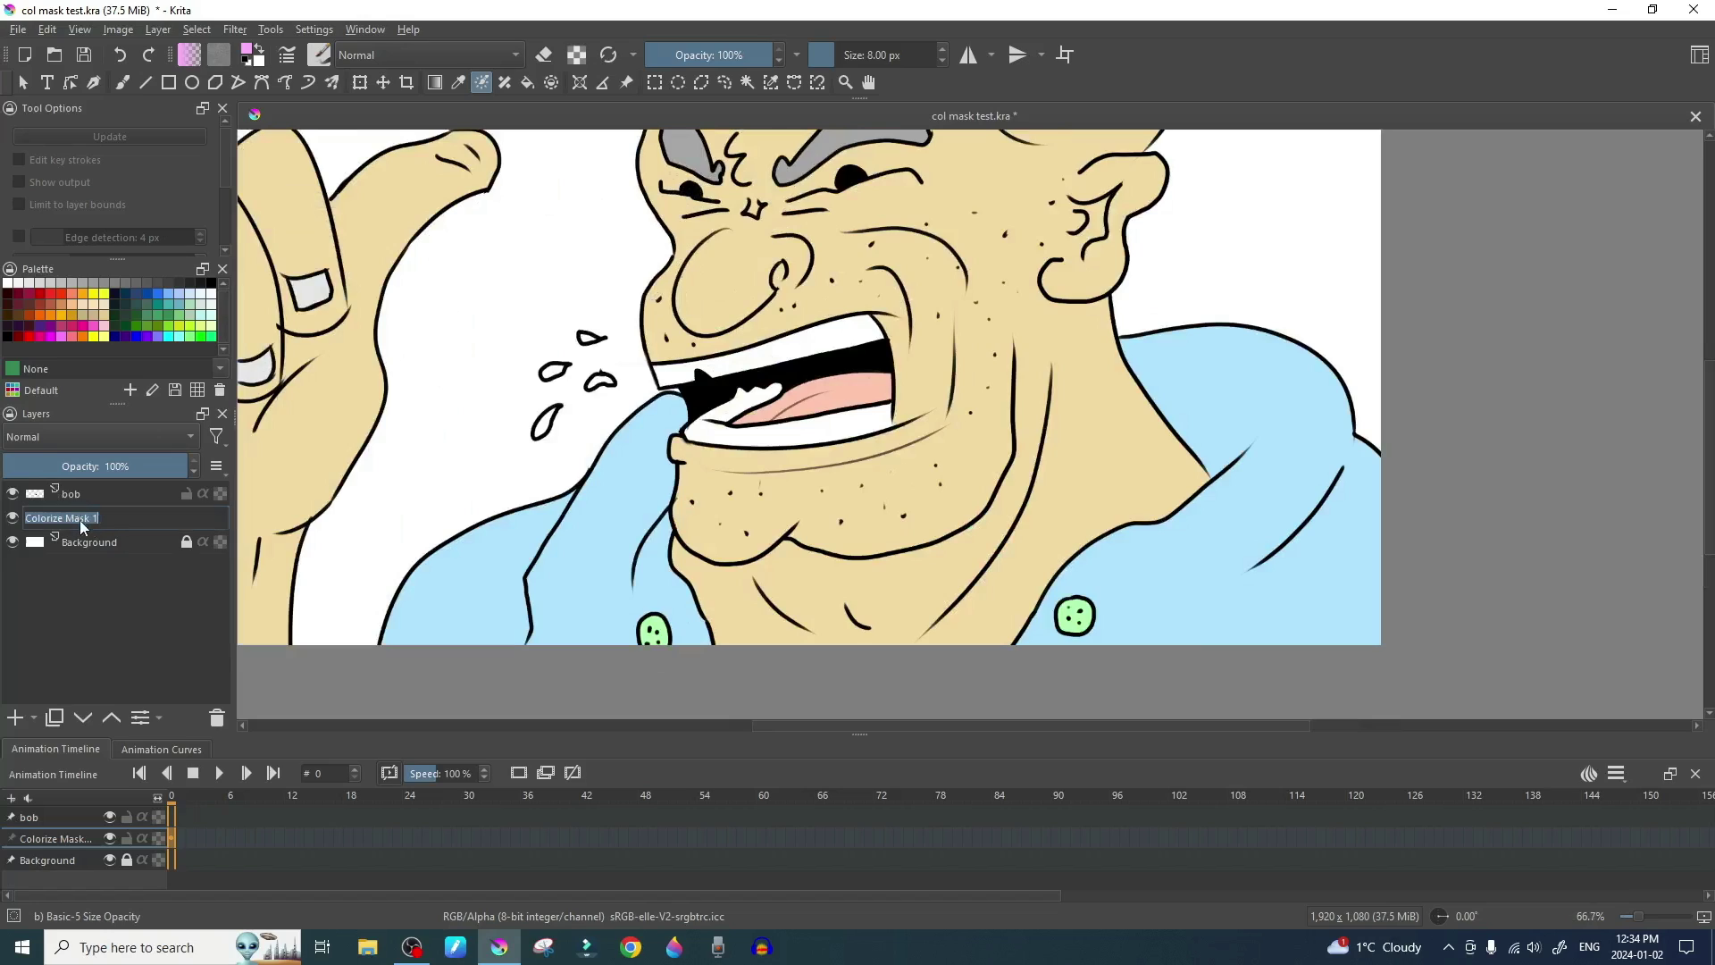
type("paint")
key("Return")
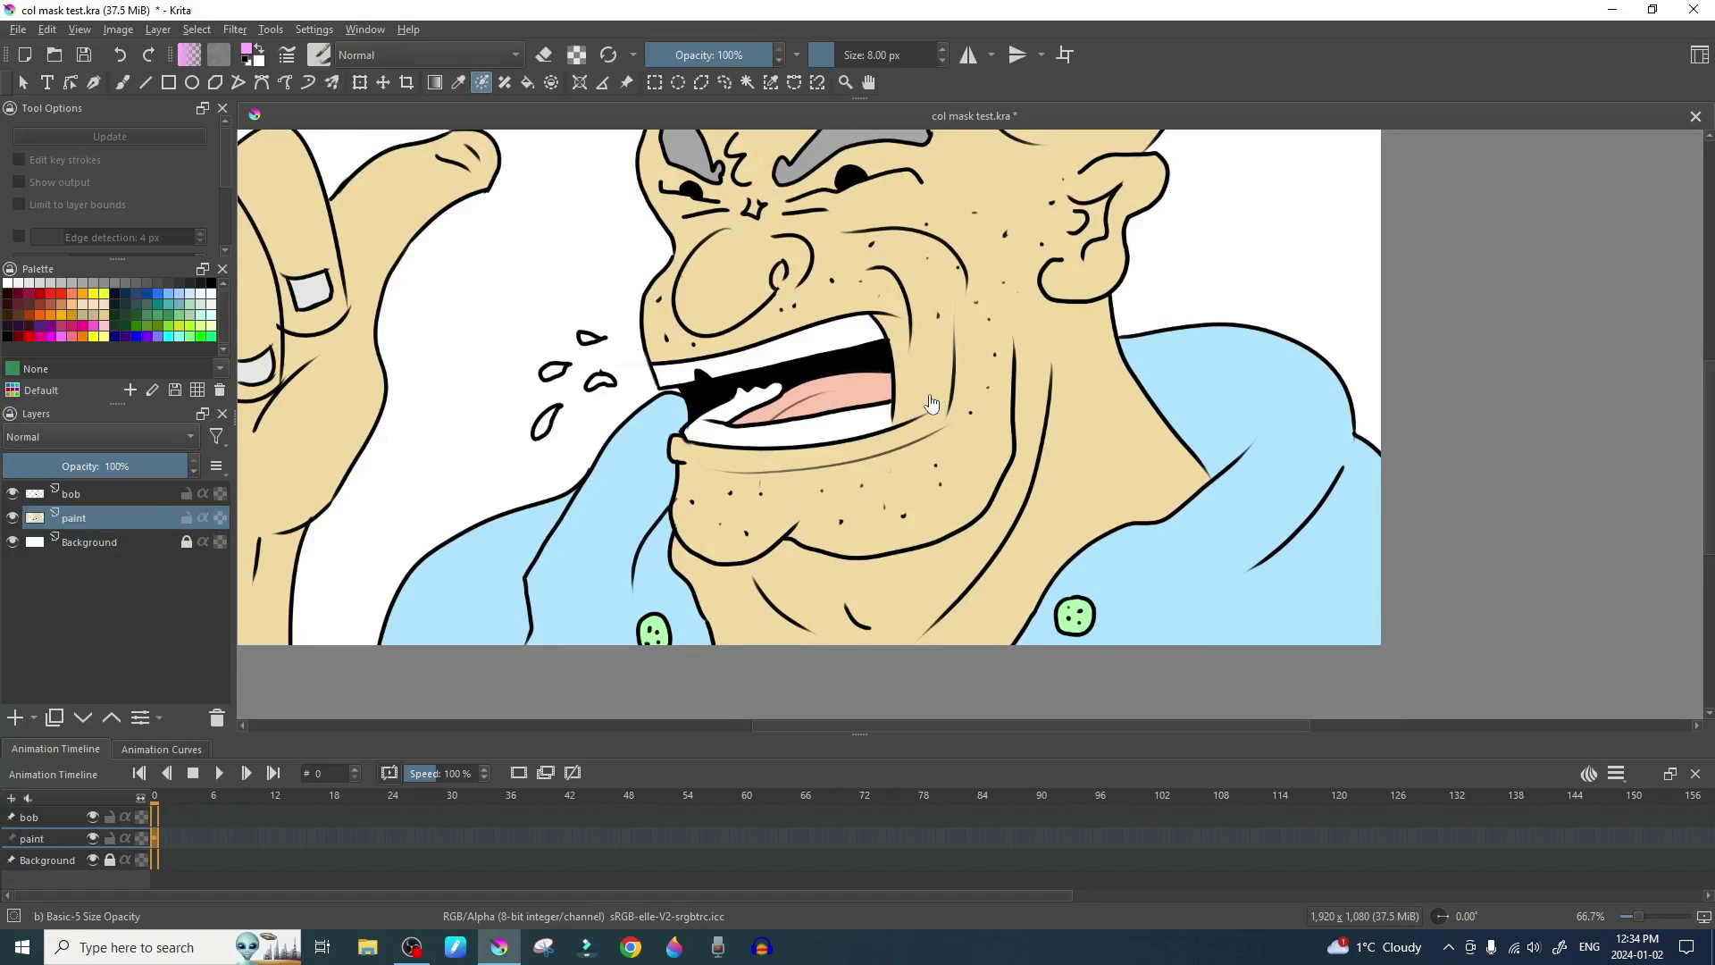
Sample the face's skin tone and paint it along the left face outline with a 12 px brush.
key("ctrl+t")
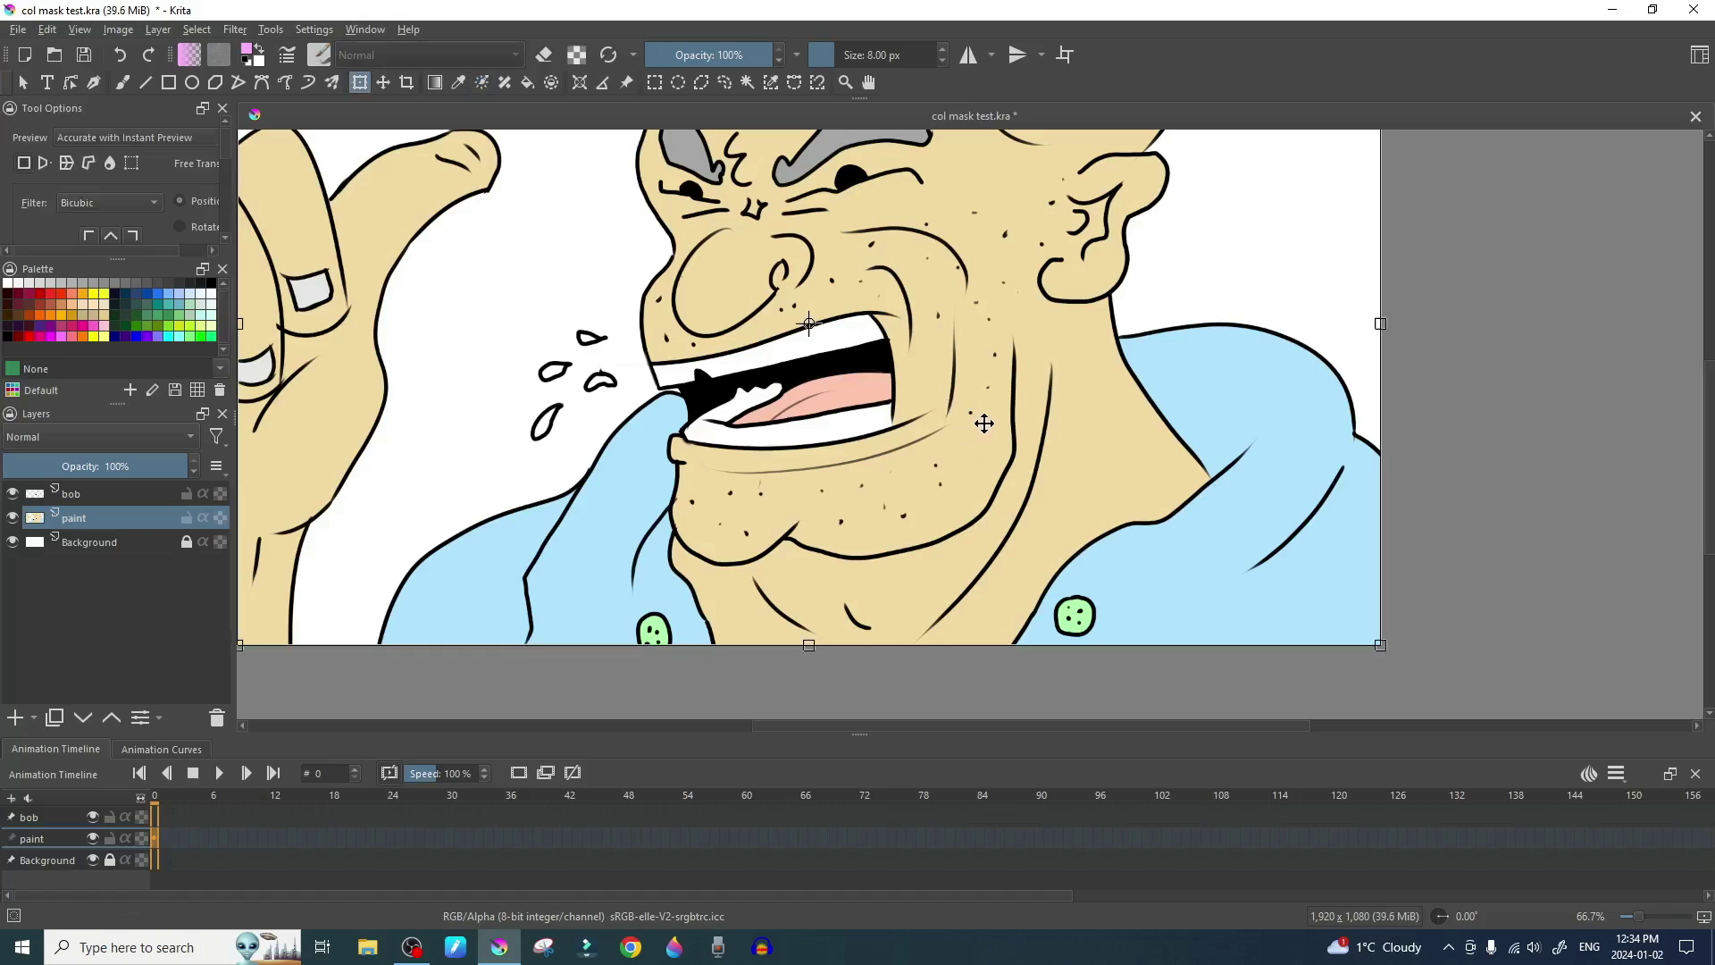
key("b")
left_click(983, 429, "ctrl")
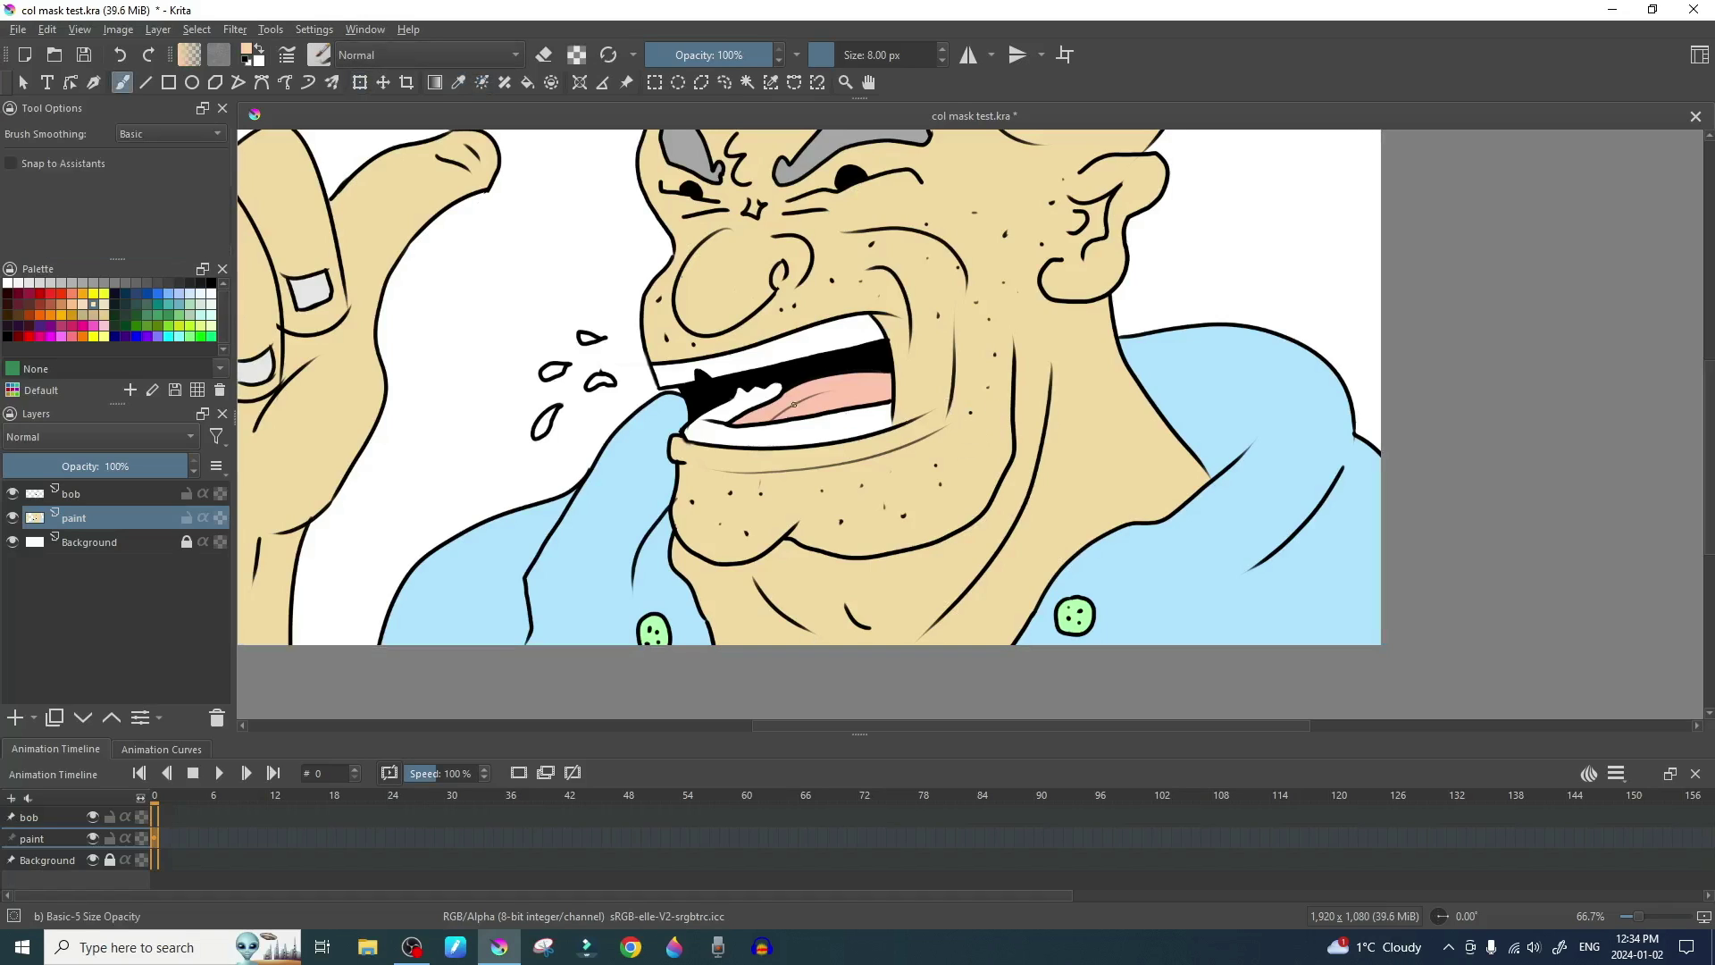
scroll(583, 325, "up", 3)
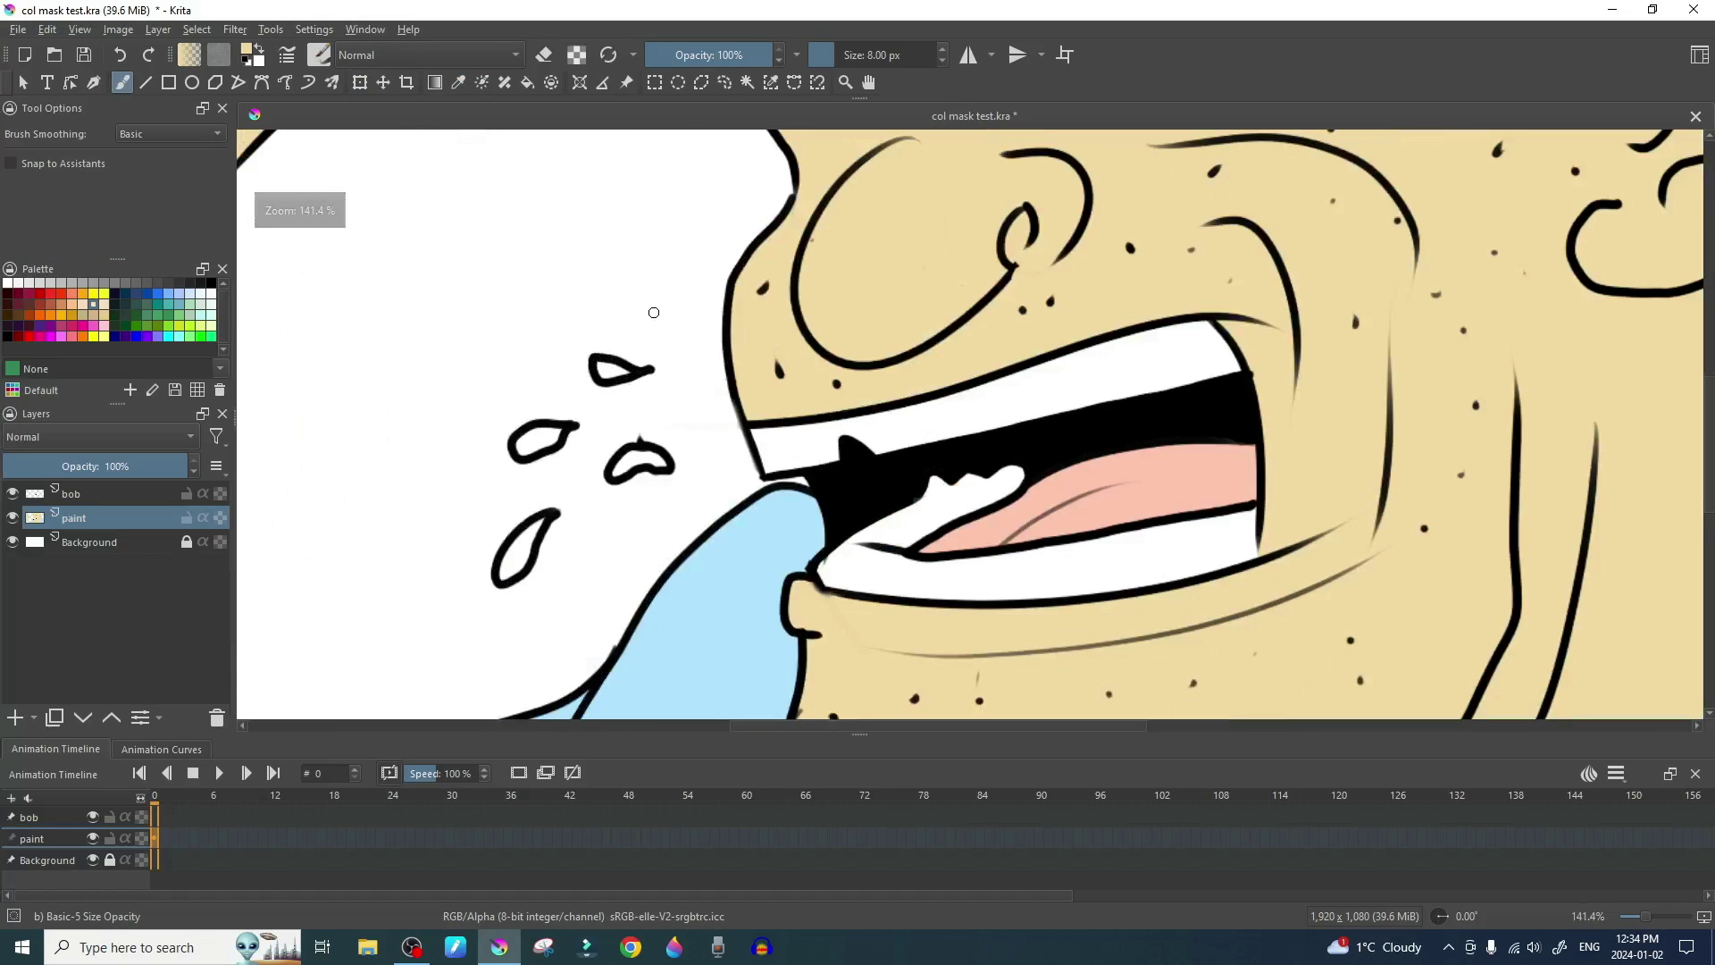
key("bracketright")
key("bracketright")
key("bracketright")
key("bracketright")
mouse_move(779, 218)
left_mouse_down()
mouse_move(775, 192)
mouse_move(730, 279)
mouse_move(724, 366)
mouse_move(765, 469)
left_mouse_up()
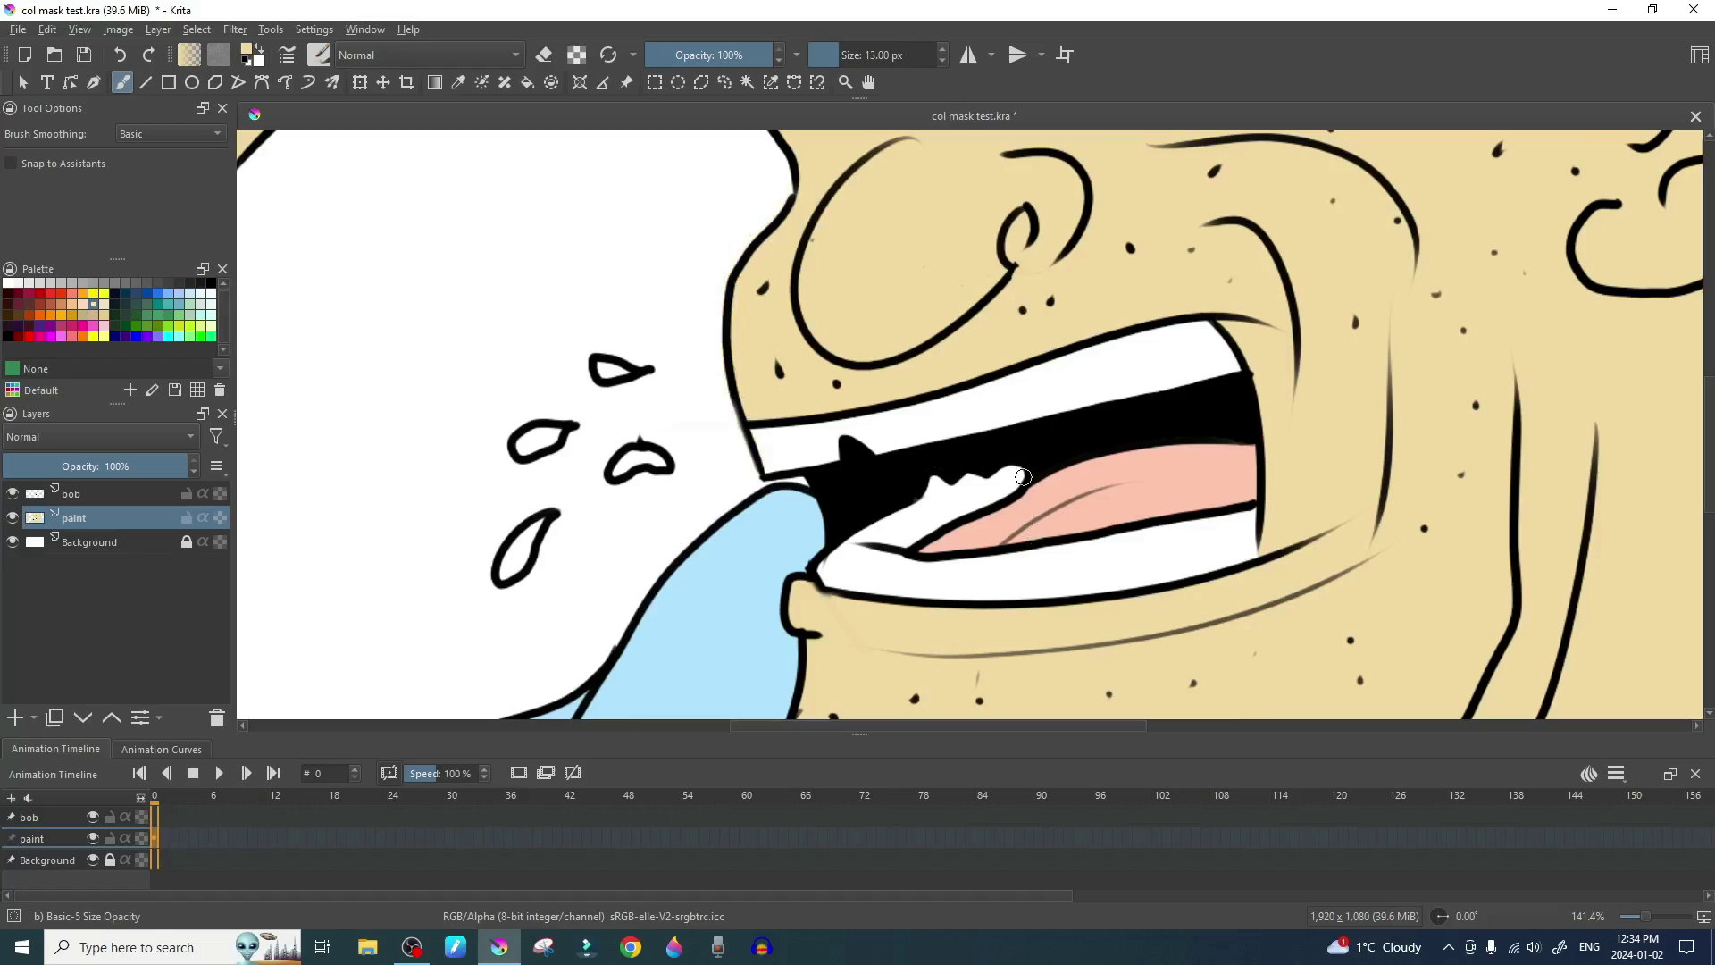
scroll(1021, 480, "down", 3)
left_click_drag(1021, 480, 840, 495)
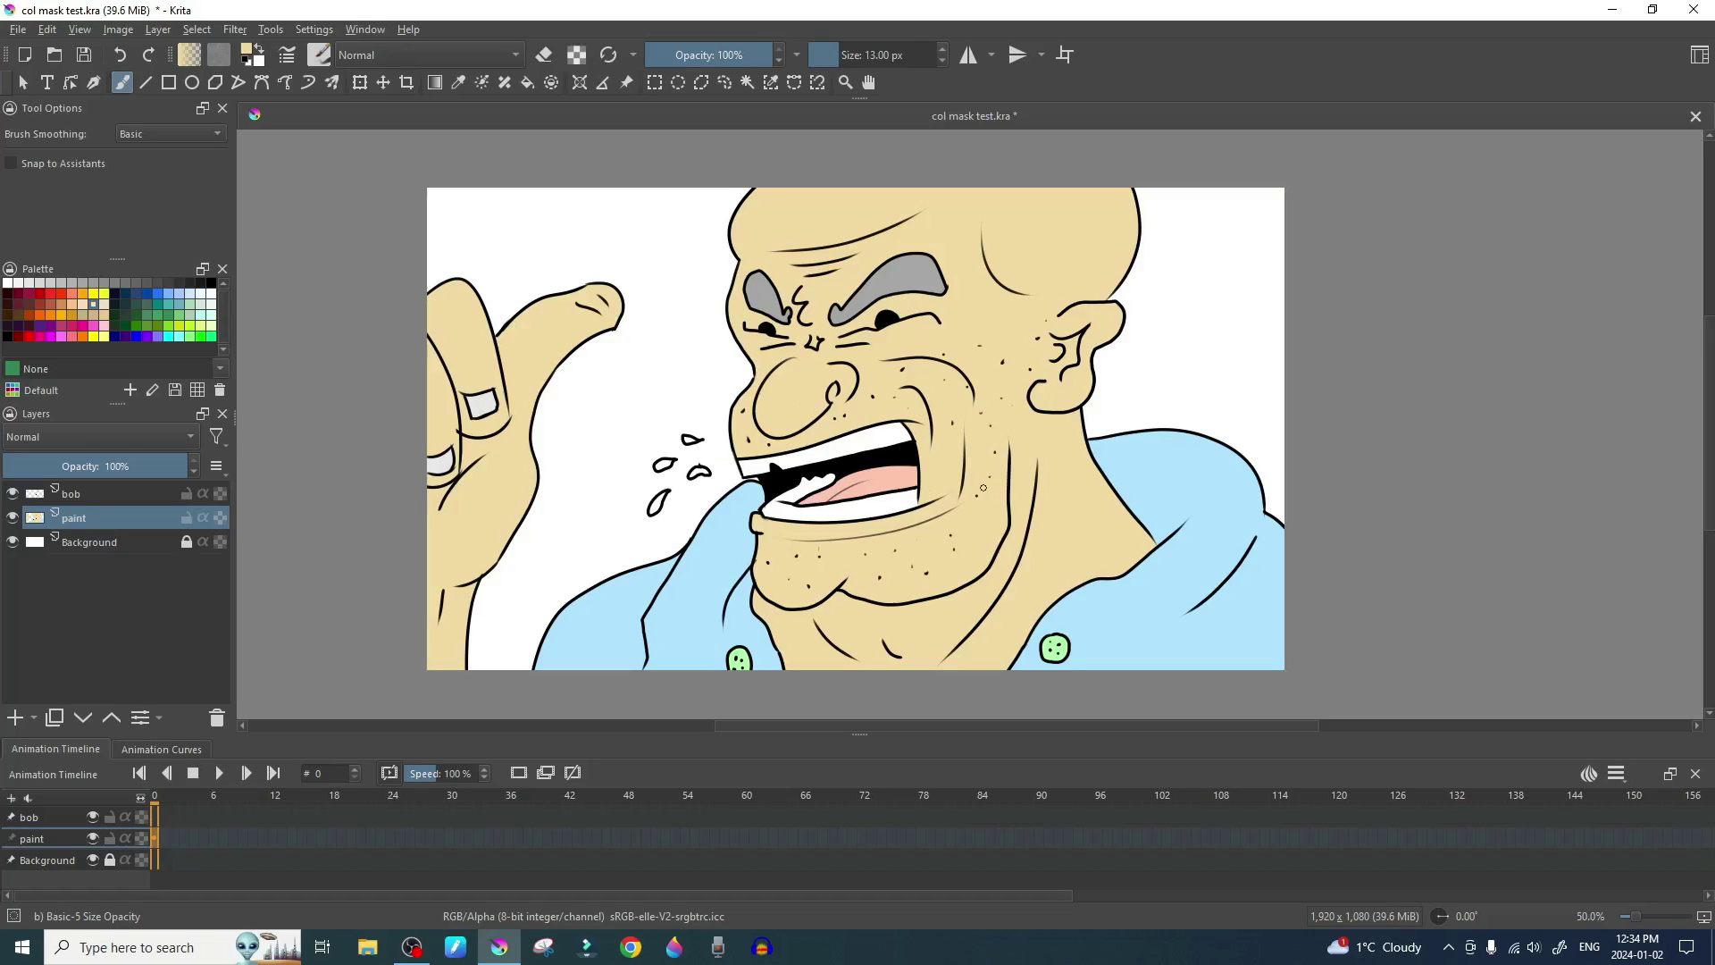
Choose Airbrush Soft, sample the eyebrow grey, and airbrush shading over the right eyebrow.
right_click(942, 479)
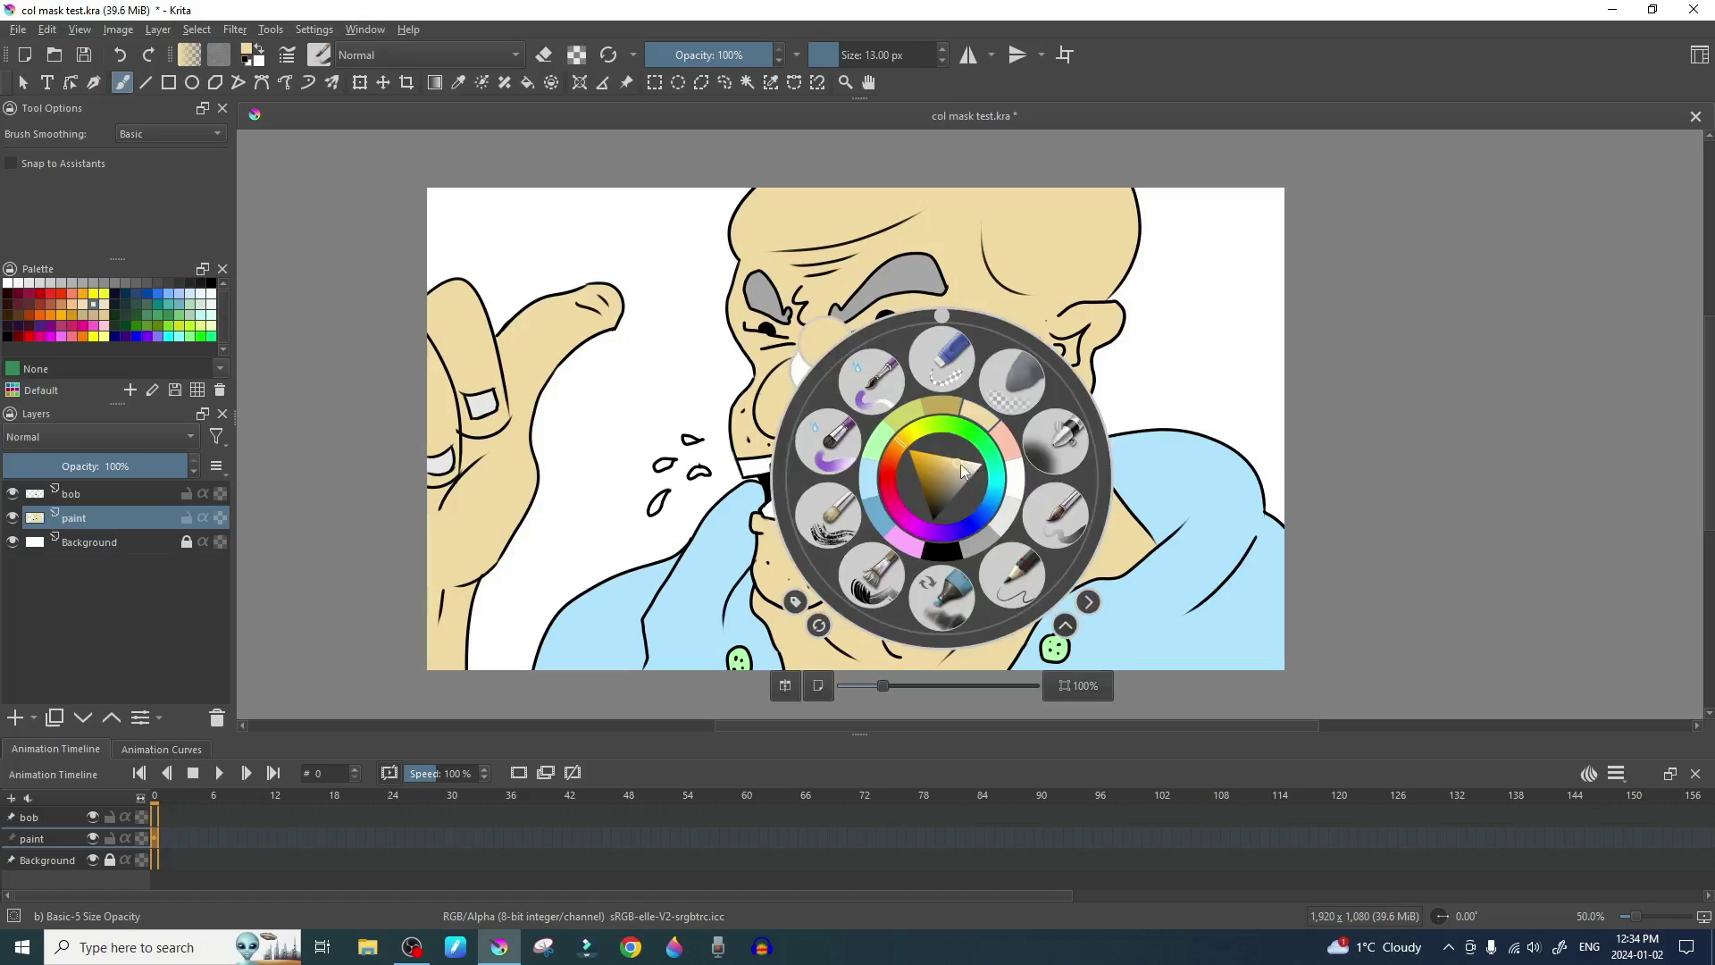
left_click(1034, 497)
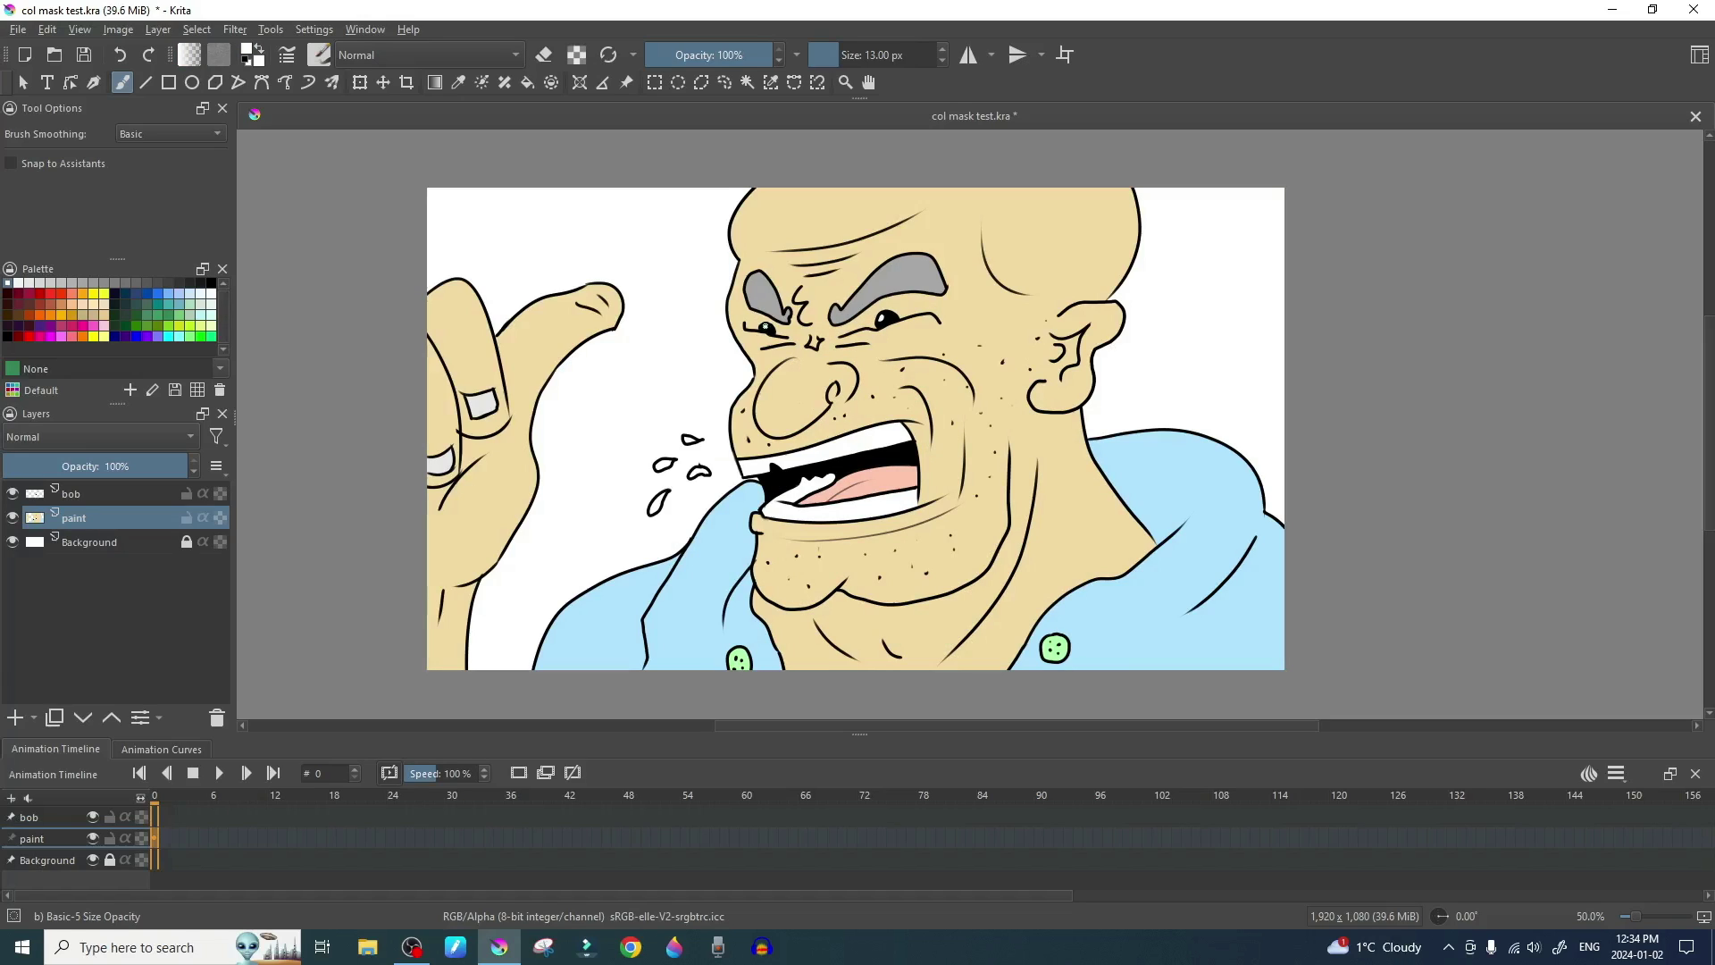
right_click(987, 352)
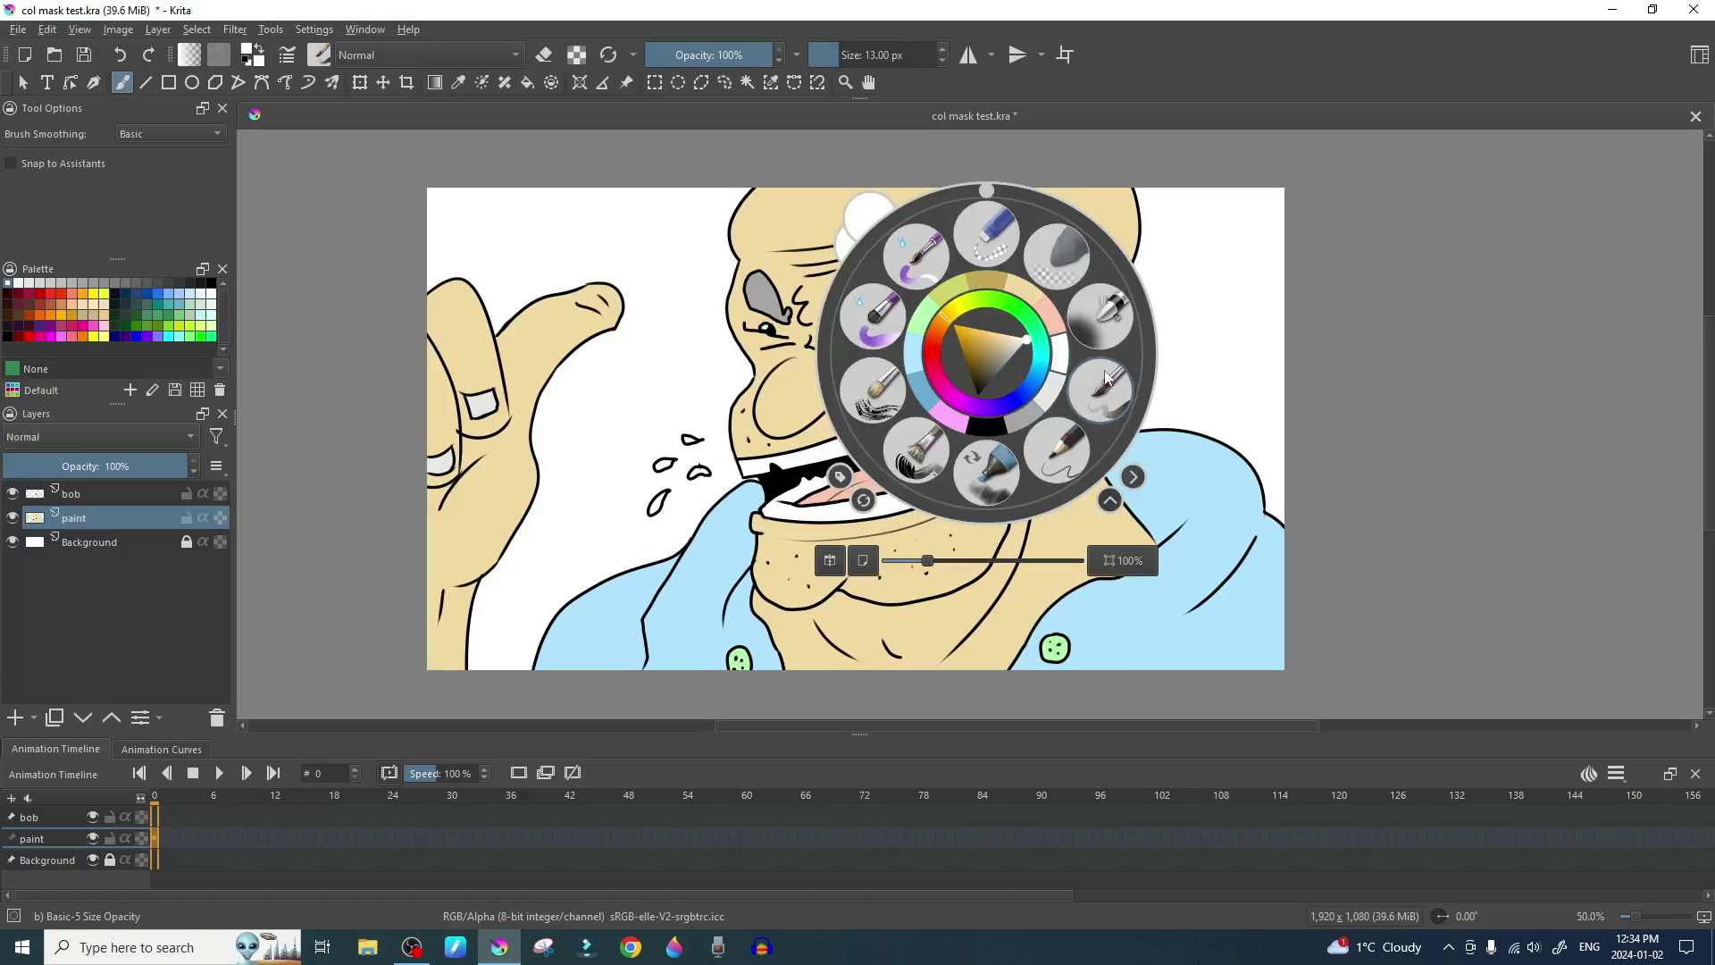
left_click(1101, 316)
key("p")
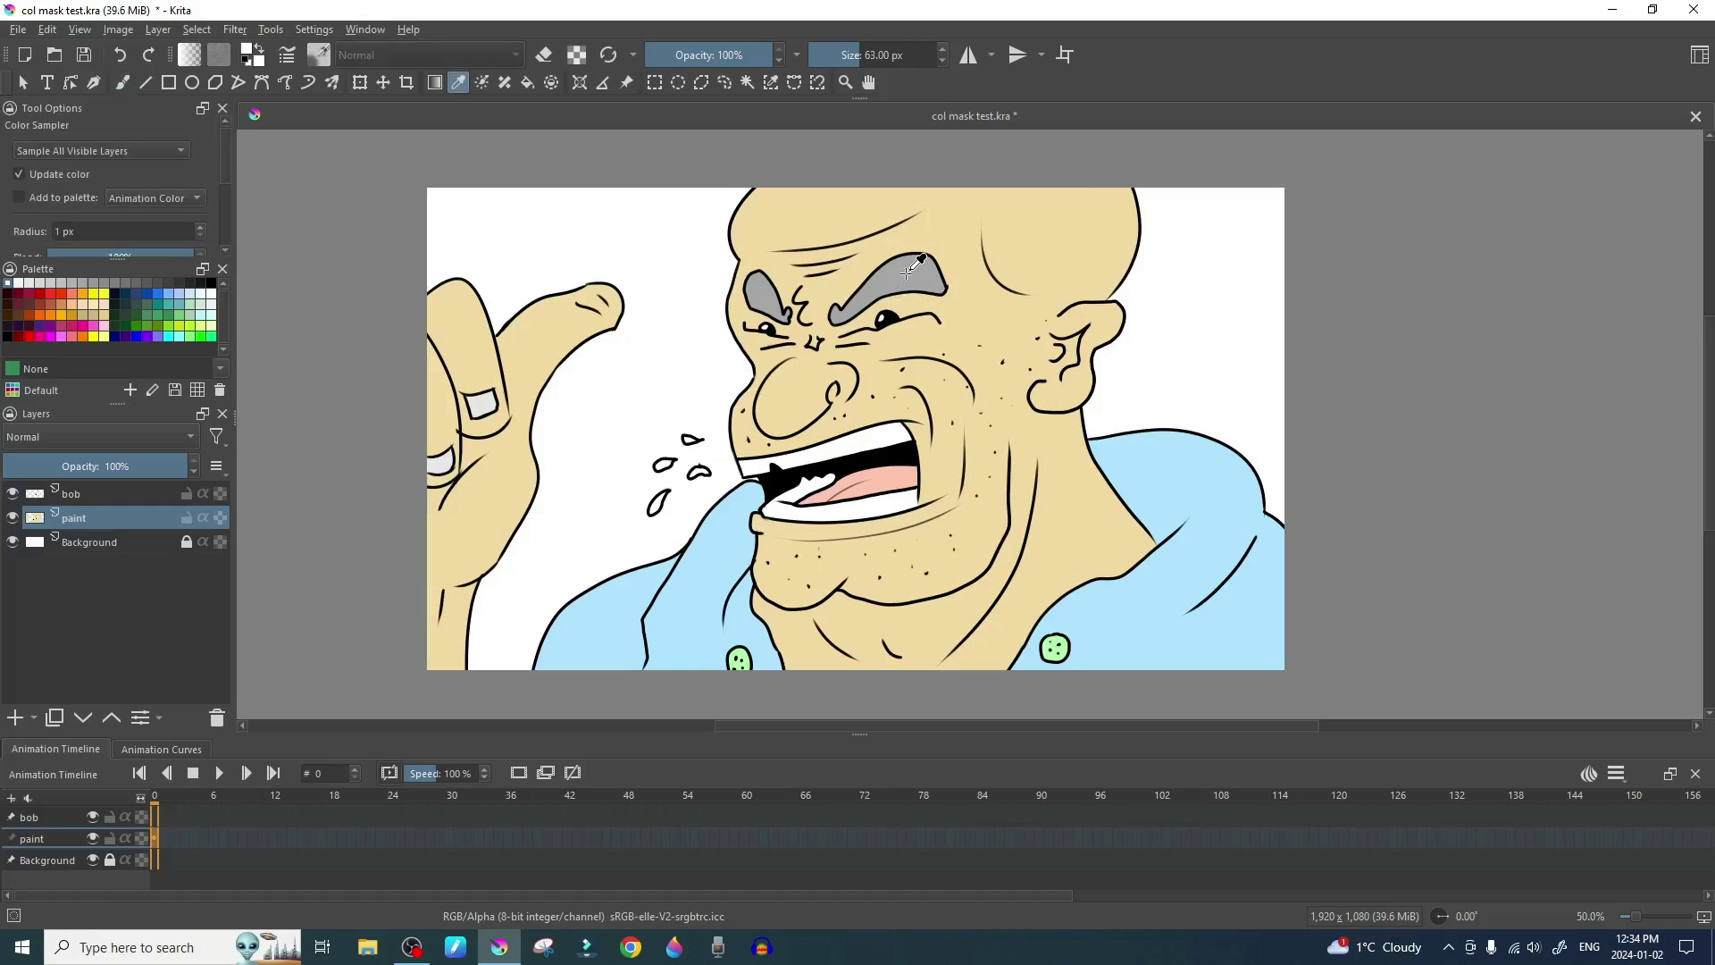
key("b")
left_click_drag(904, 277, 837, 314)
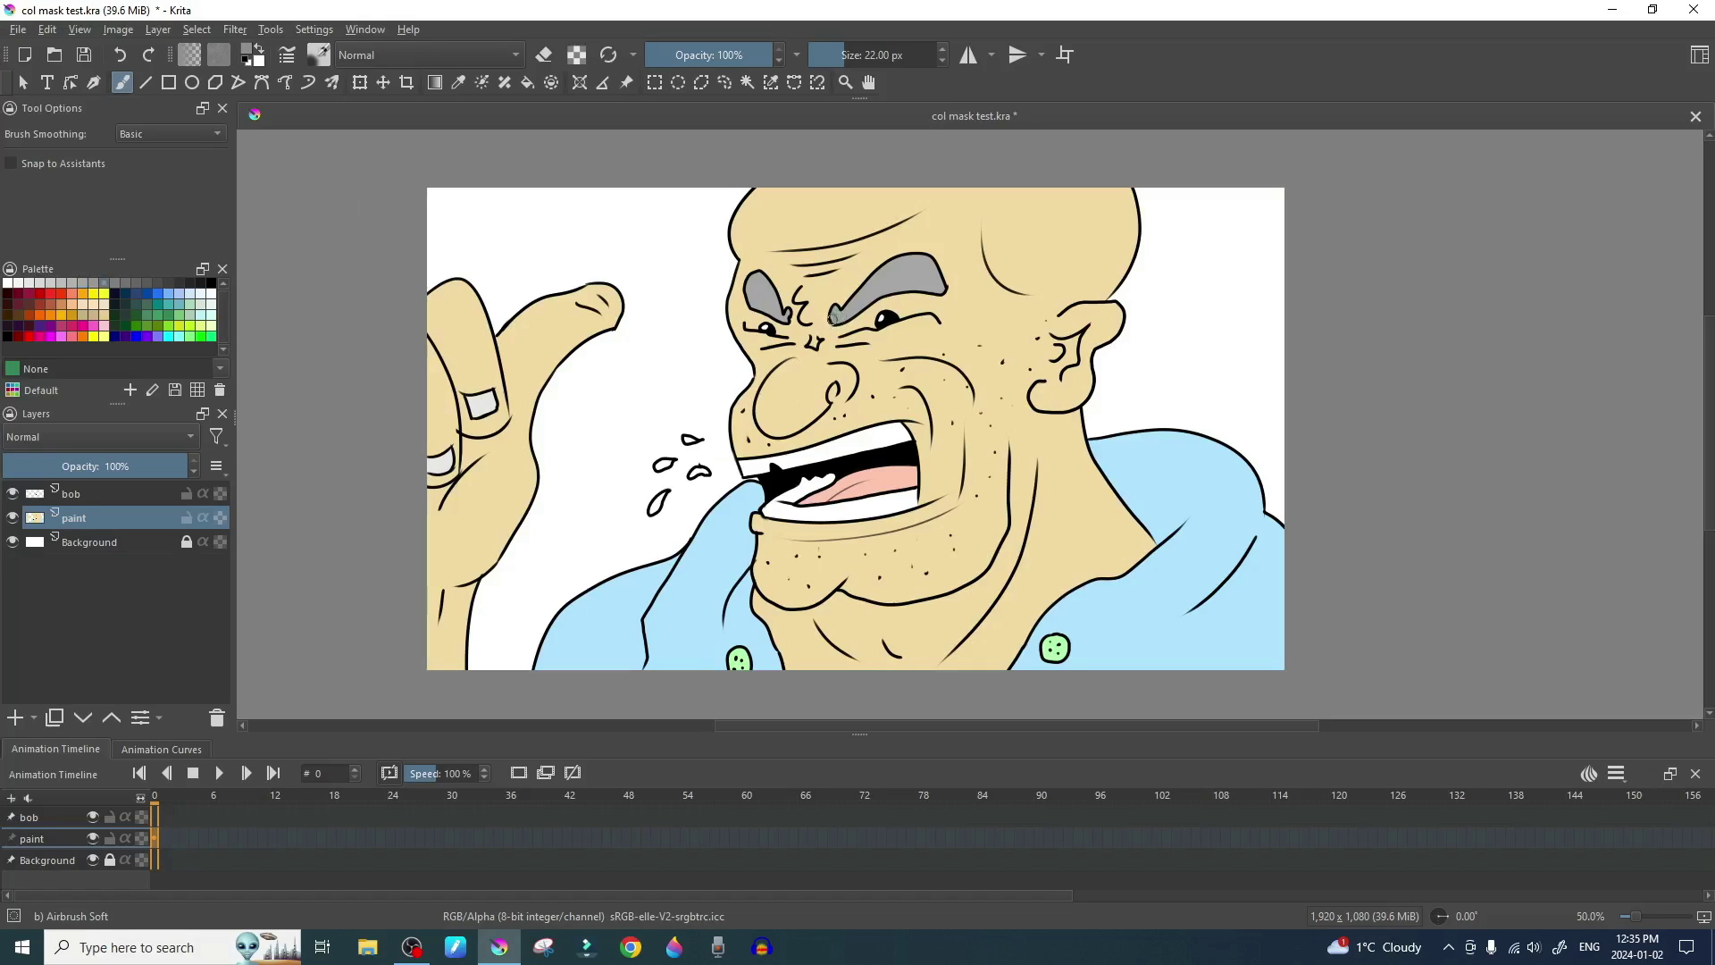
mouse_move(852, 312)
left_mouse_down()
mouse_move(868, 298)
mouse_move(844, 311)
left_mouse_up()
Sample the skin tone from the ear for further shading.
key("p")
left_click(1065, 352)
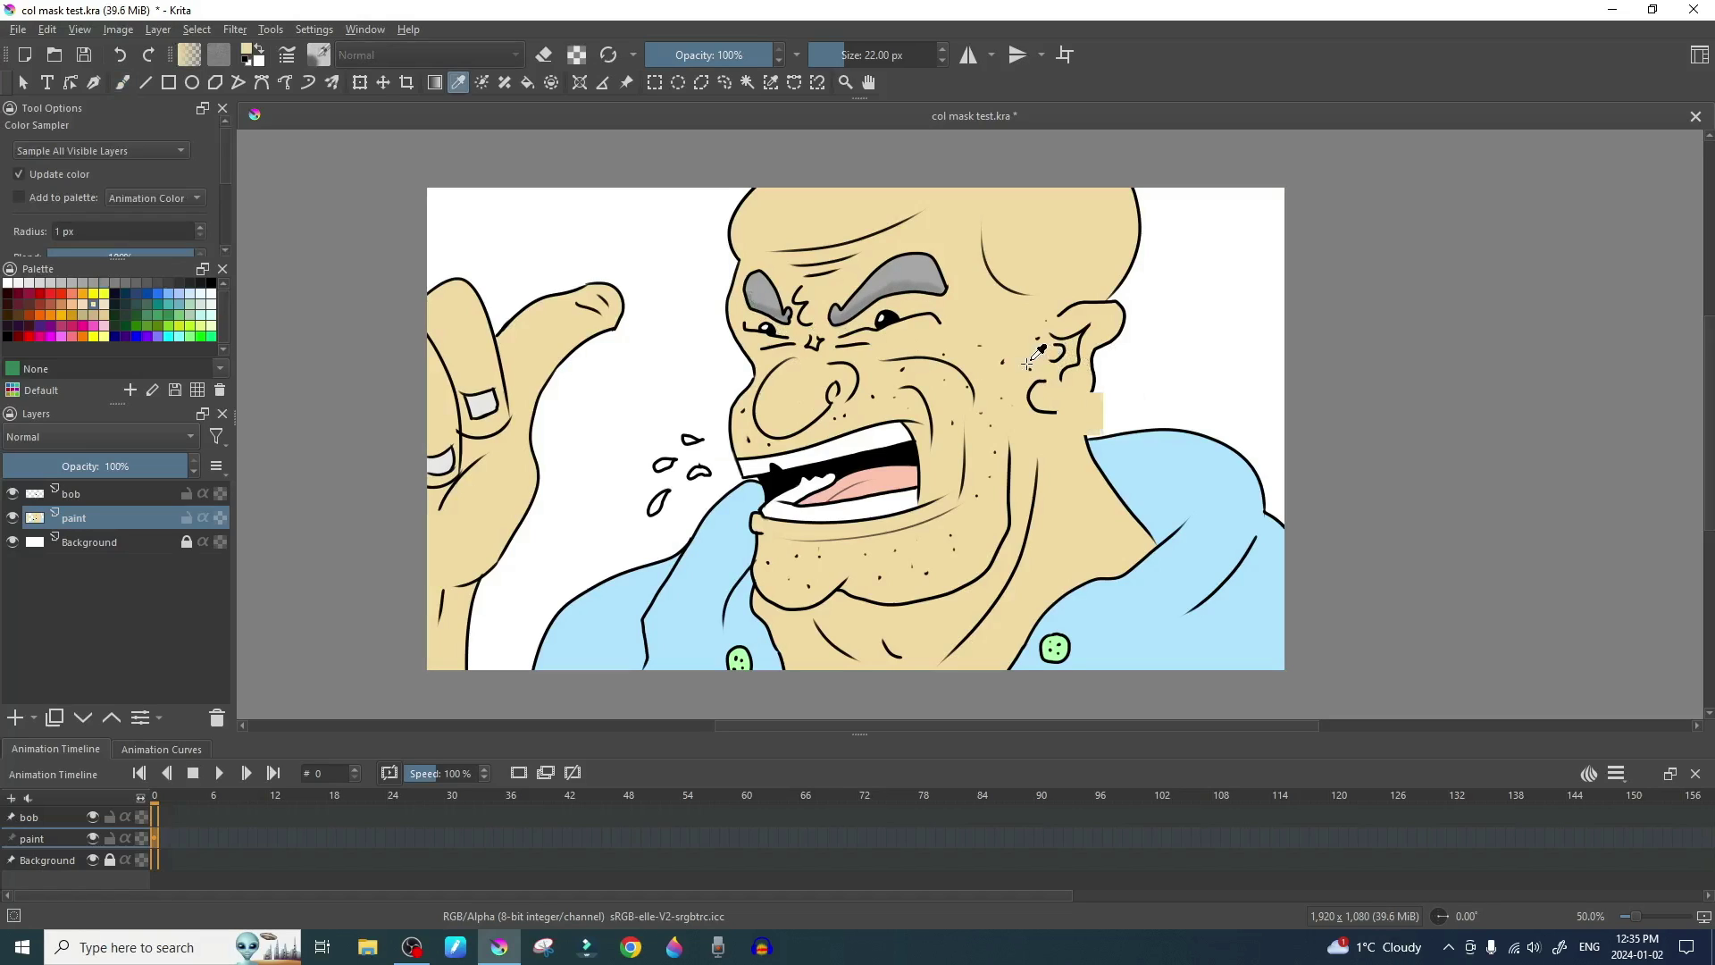
key("b")
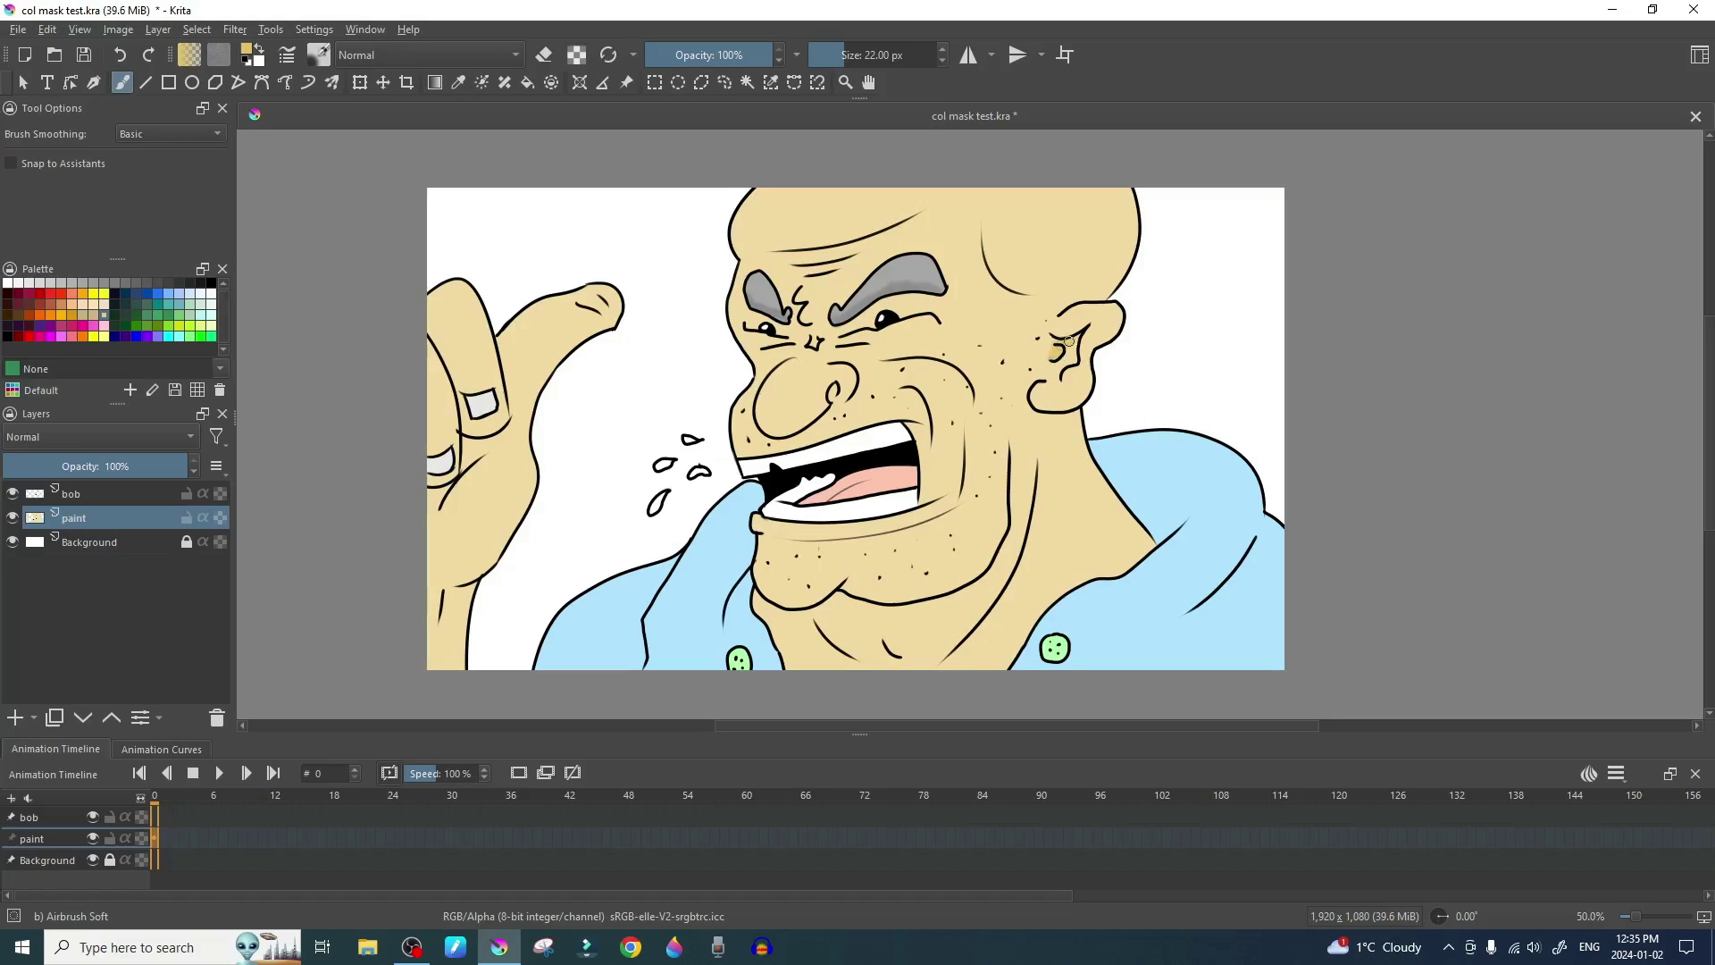
Darken the inner ear fold, then shade the cheek crease with a 41 px airbrush.
left_click_drag(1068, 341, 1045, 375)
mouse_move(1028, 492)
left_mouse_down("shift")
mouse_move(947, 652)
mouse_move(931, 663)
mouse_move(820, 617)
mouse_move(847, 651)
left_mouse_up("shift")
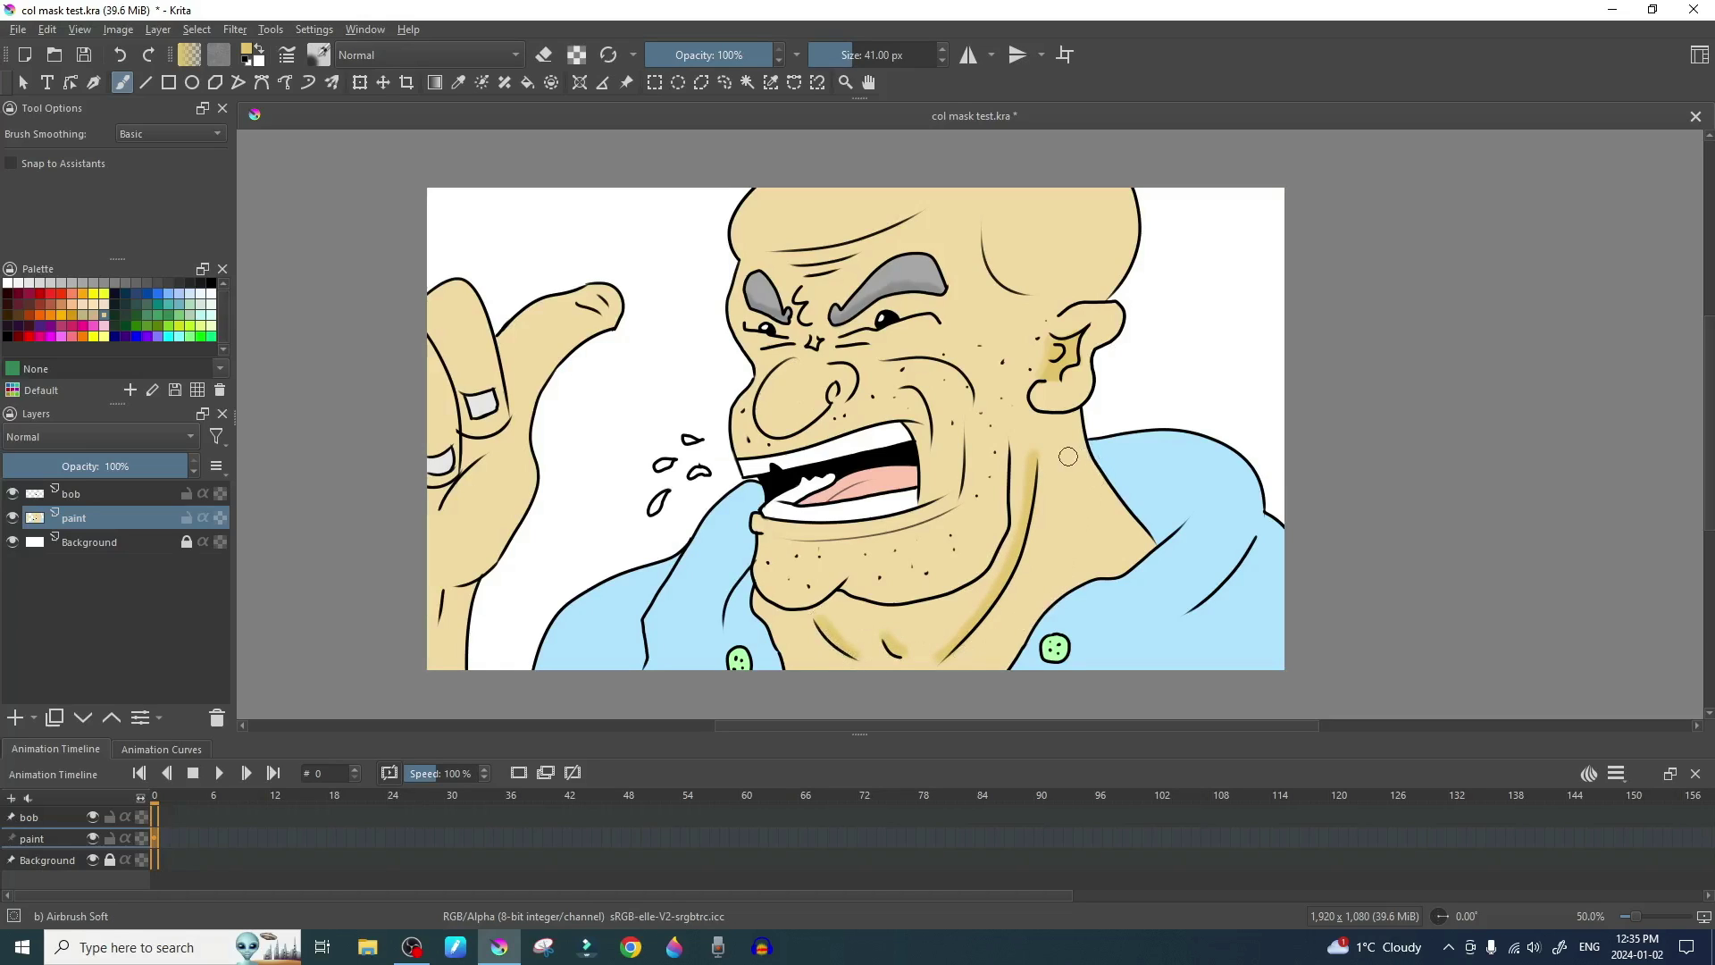
mouse_move(911, 395)
left_mouse_down()
mouse_move(955, 448)
mouse_move(960, 426)
mouse_move(947, 501)
left_mouse_up()
Shade the lower and upper lip lines, the upper skull crease and the forehead wrinkle.
left_click_drag(756, 529, 914, 507)
left_click_drag(755, 531, 946, 505)
left_click_drag(759, 529, 945, 505)
left_click_drag(753, 451, 936, 426)
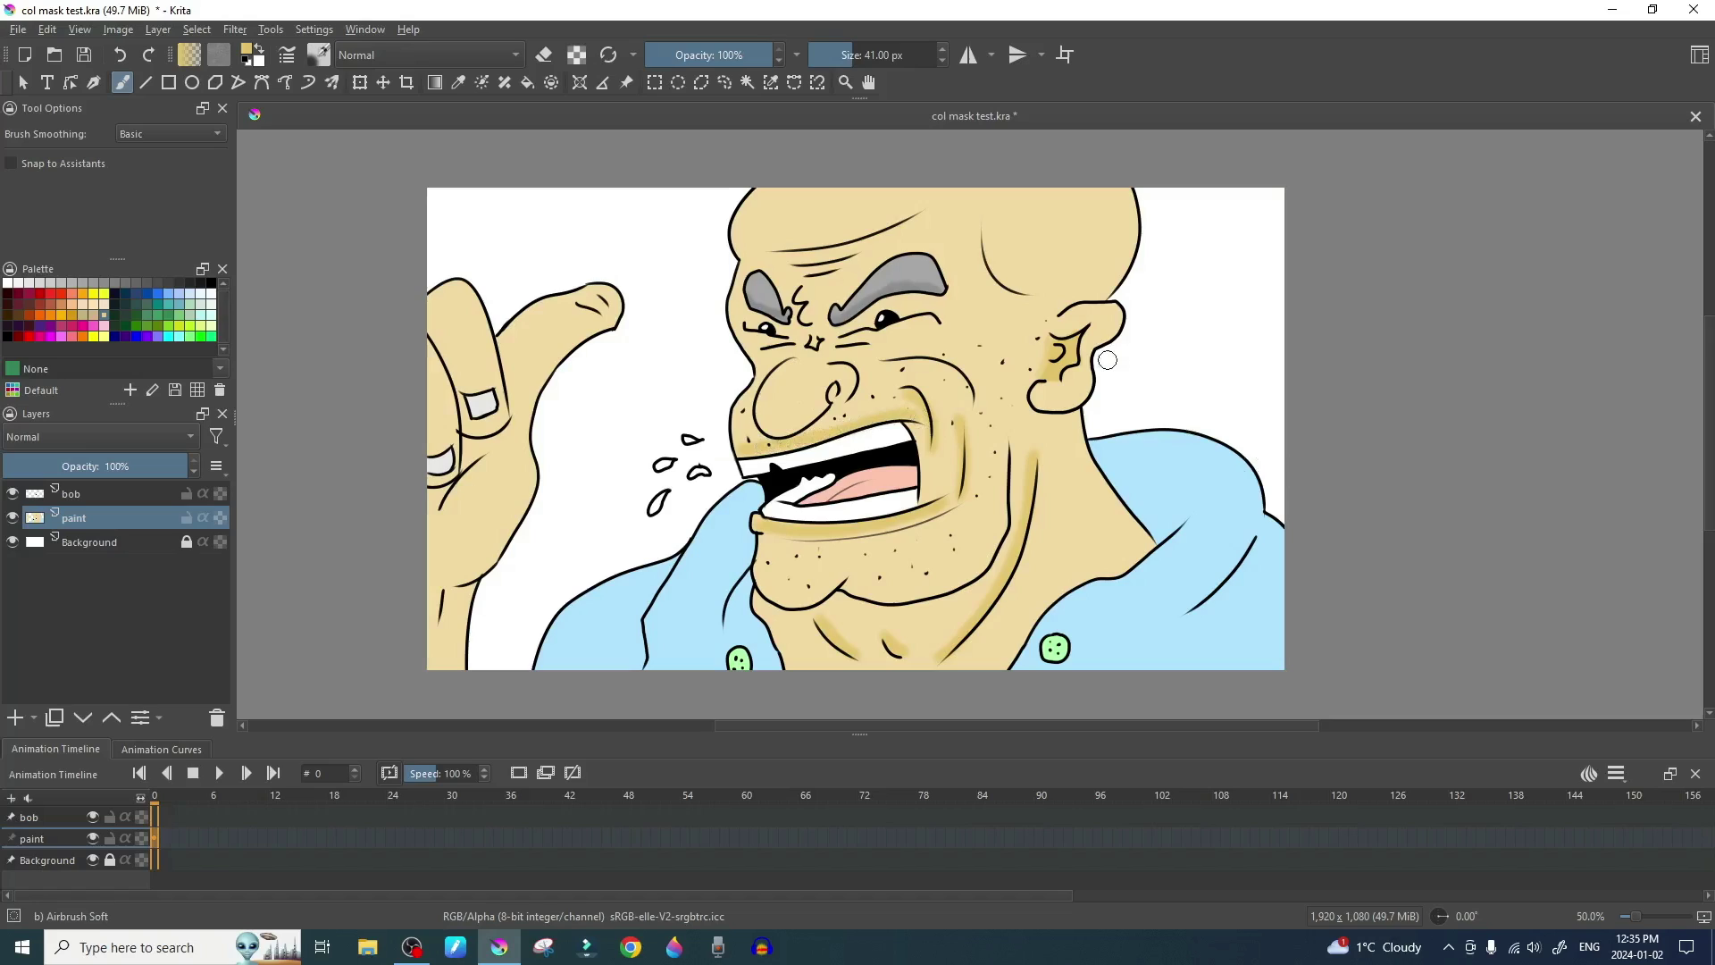
mouse_move(979, 231)
left_mouse_down()
mouse_move(1009, 290)
mouse_move(1027, 271)
left_mouse_up()
mouse_move(791, 252)
left_mouse_down()
mouse_move(880, 215)
mouse_move(793, 268)
mouse_move(858, 250)
left_mouse_up()
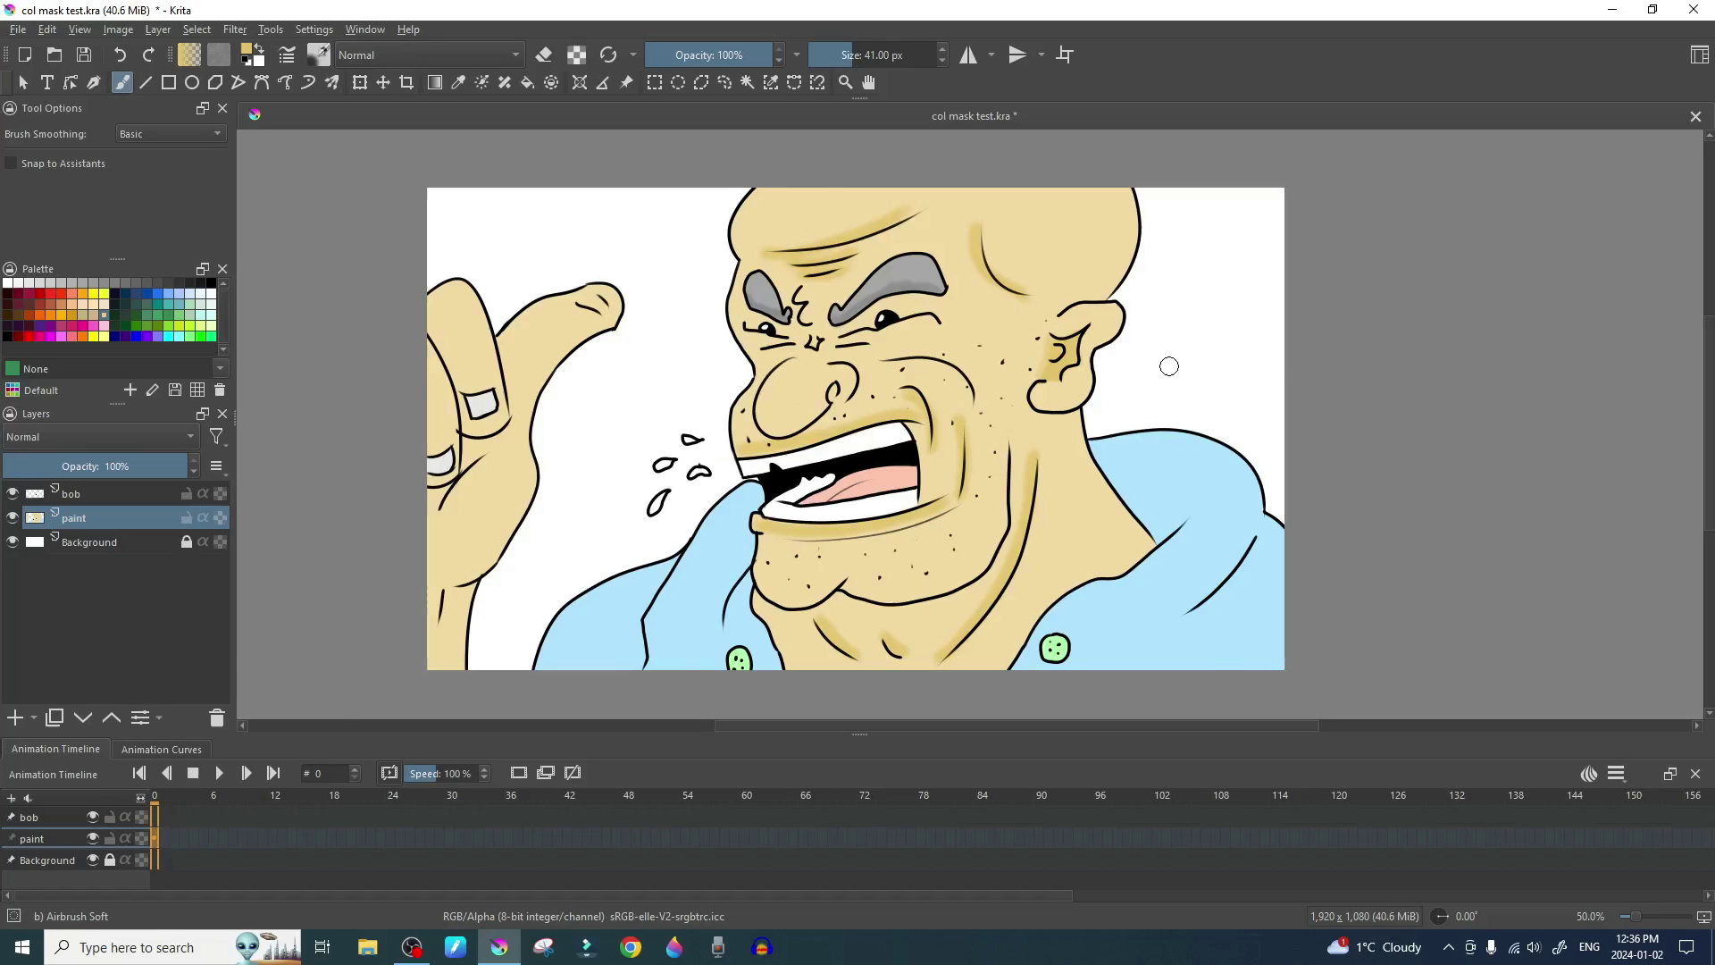
scroll(1169, 367, "up", 1)
scroll(1168, 367, "down", 1)
left_click_drag(1176, 375, 1196, 380)
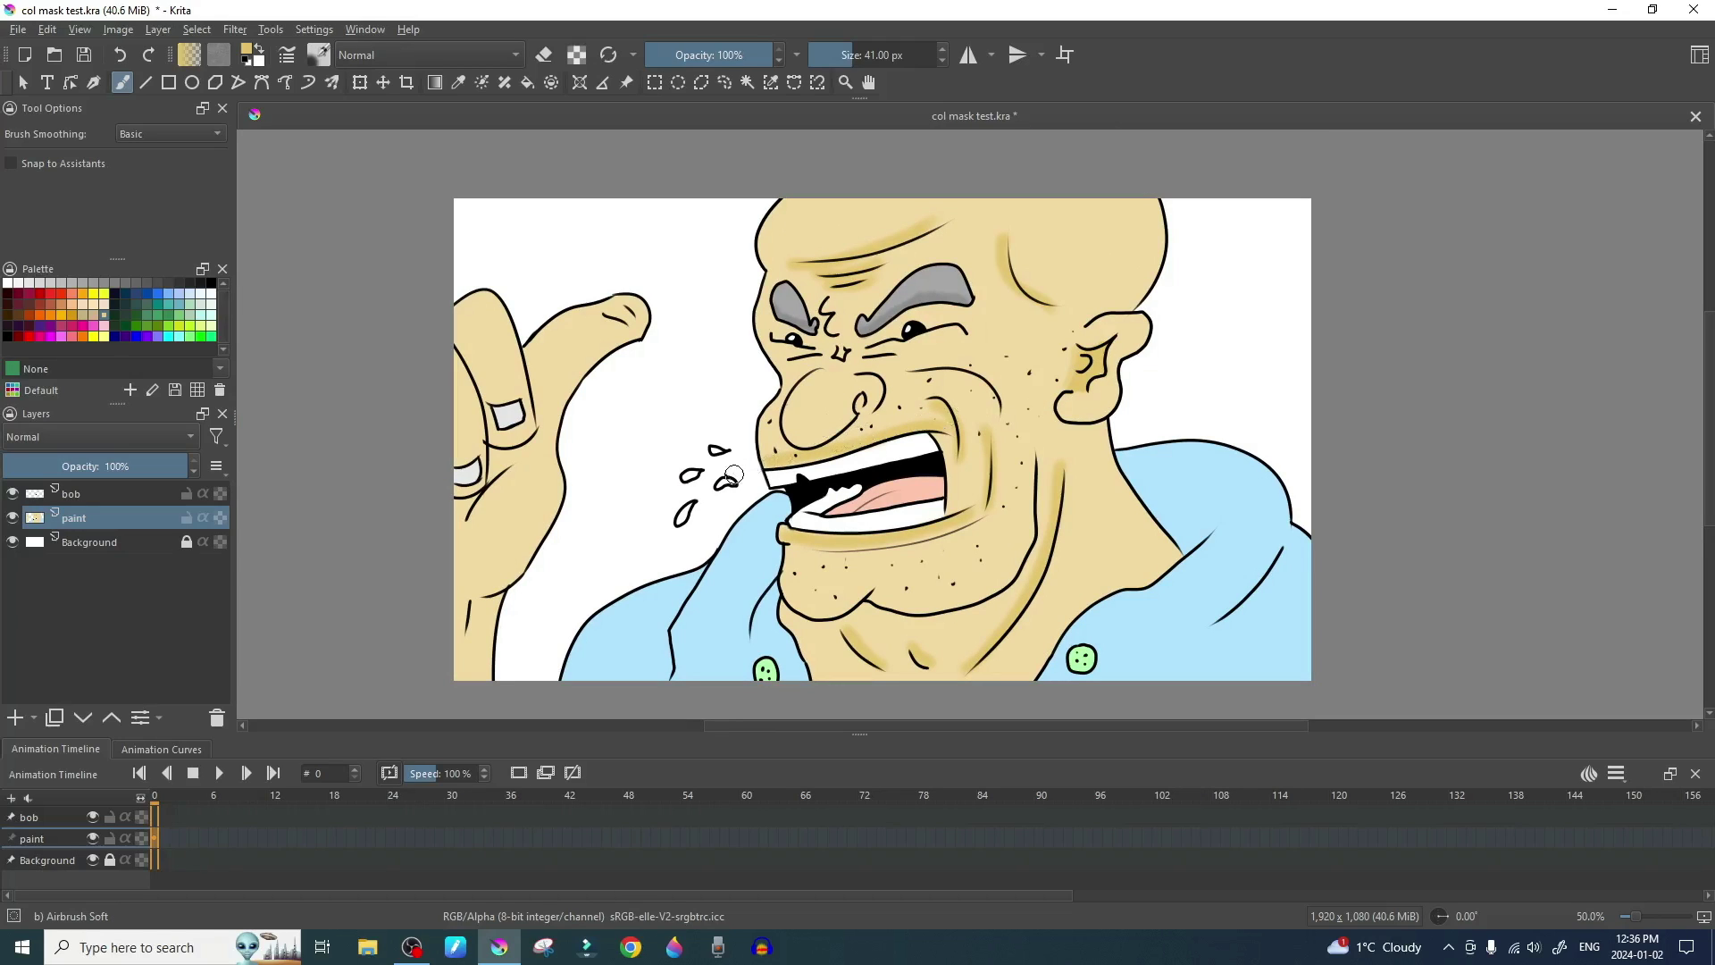
scroll(733, 467, "up", 1)
scroll(733, 462, "down", 1)
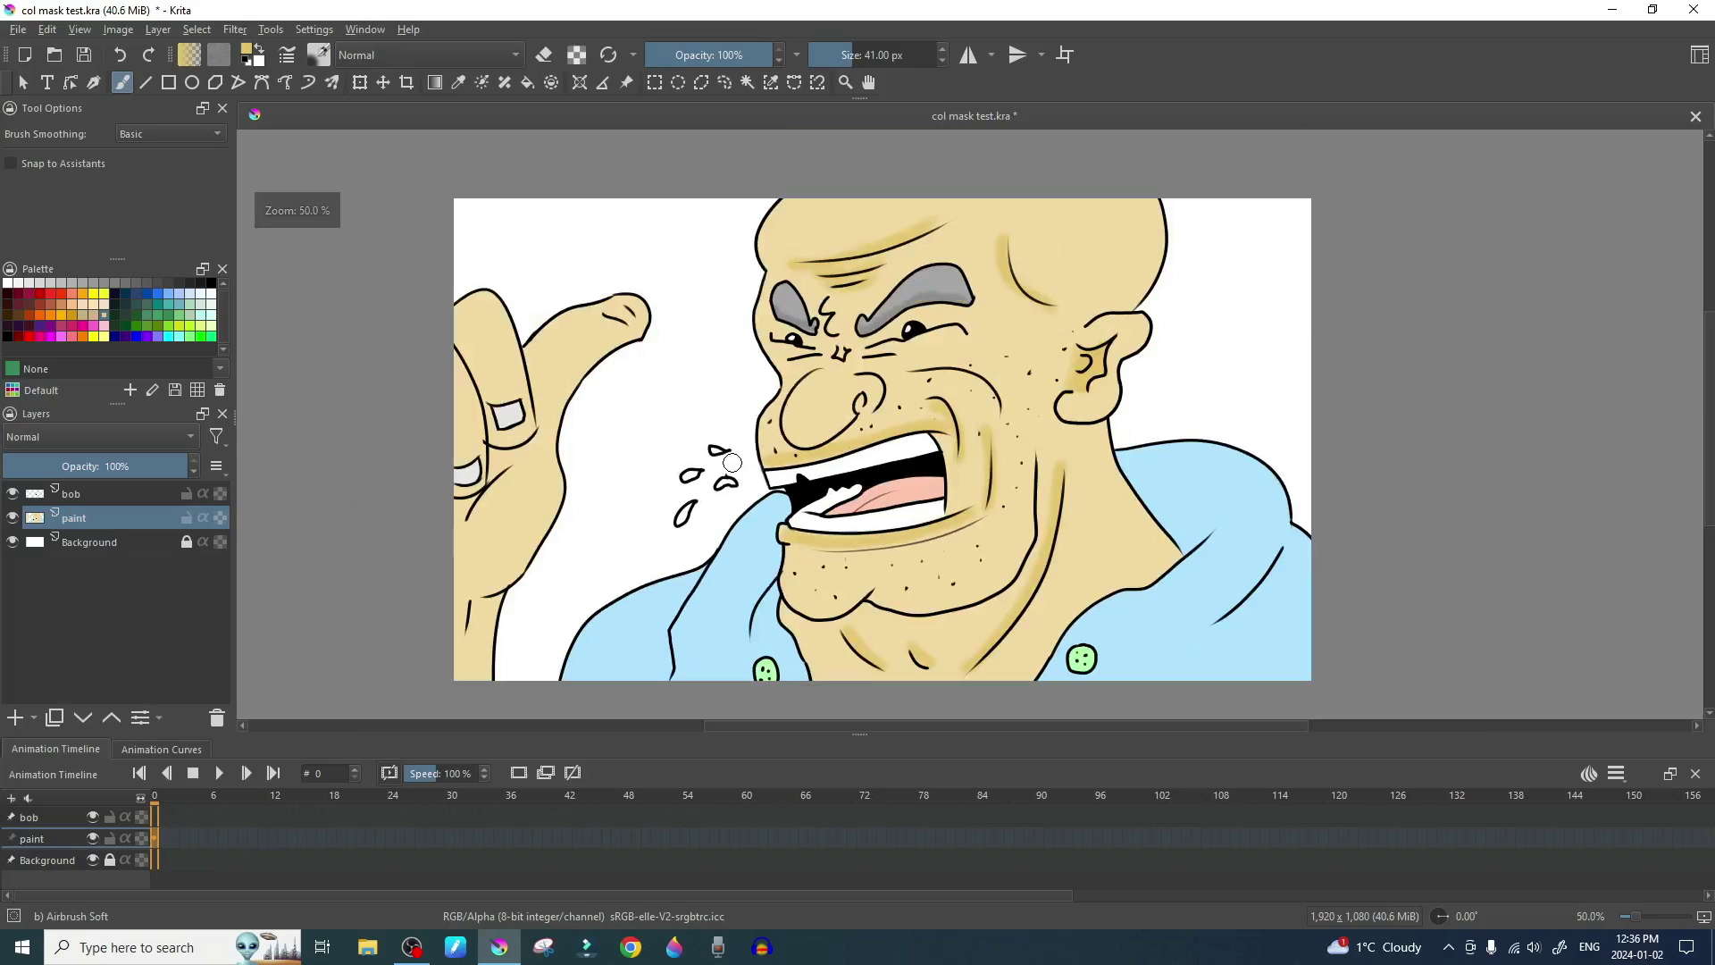